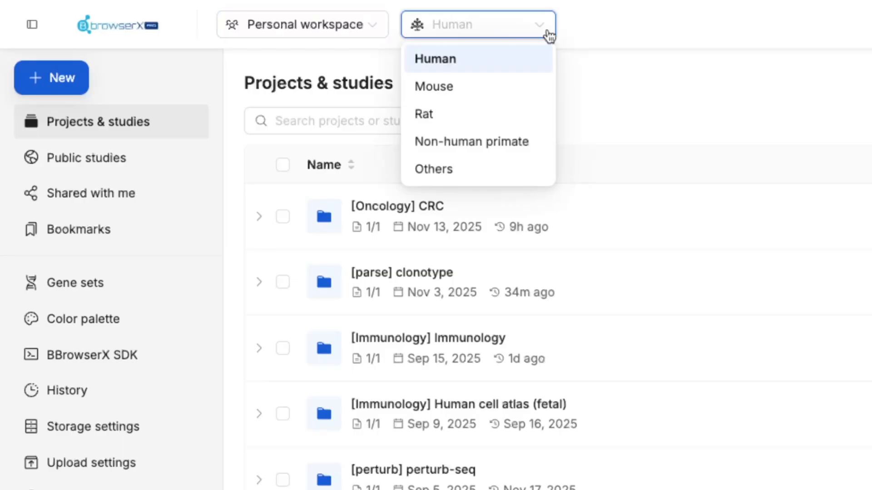
# View the options for creating new items, and browse the public studies, shared projects and bookmarks
pyautogui.click(76, 81)
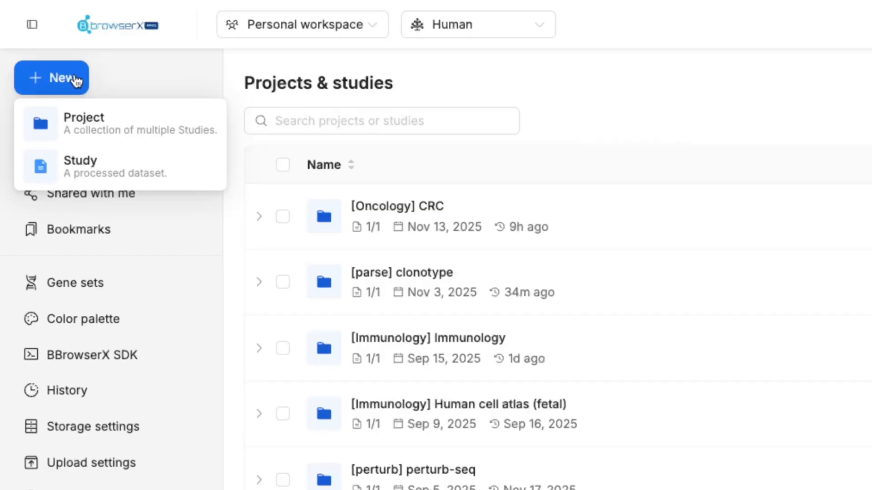
pyautogui.click(78, 82)
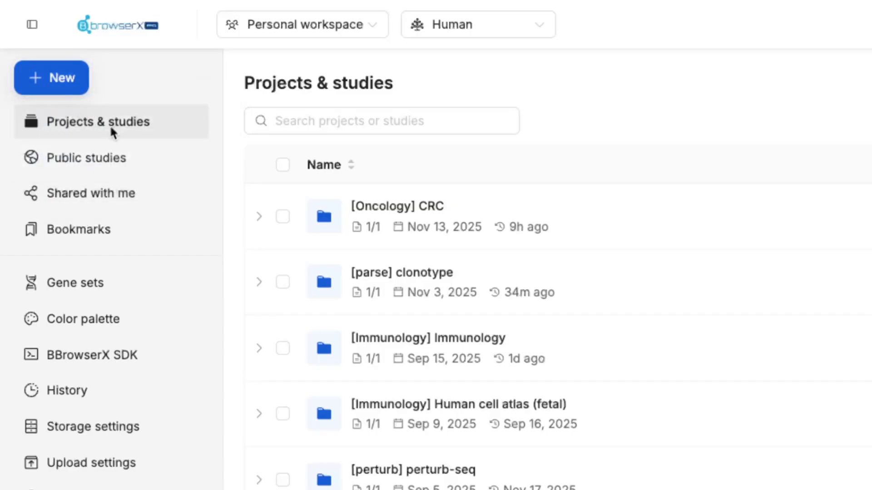
pyautogui.click(125, 171)
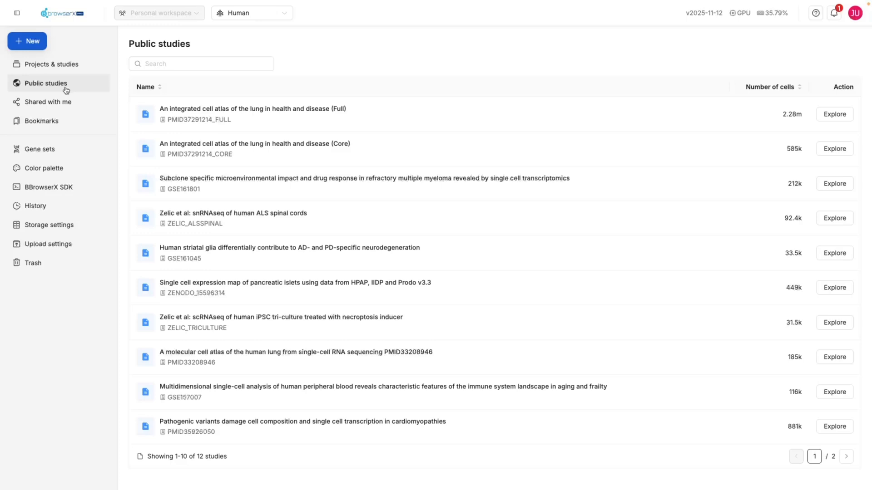
pyautogui.click(74, 102)
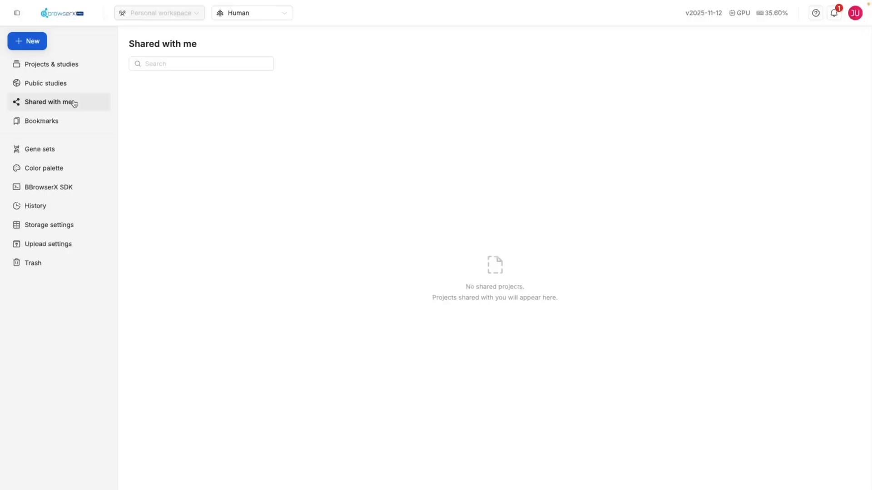
pyautogui.click(74, 122)
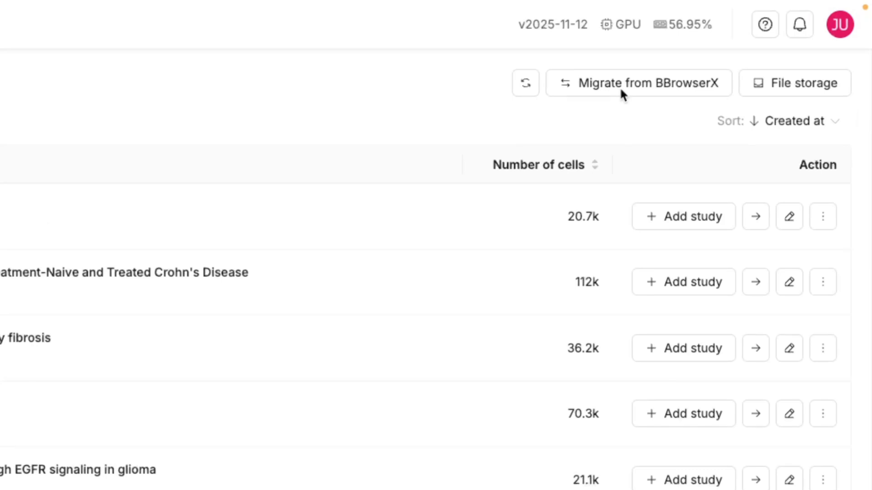
# Examine the list of studies to migrate from BBrowserX and the upload options of the file storage
pyautogui.click(619, 87)
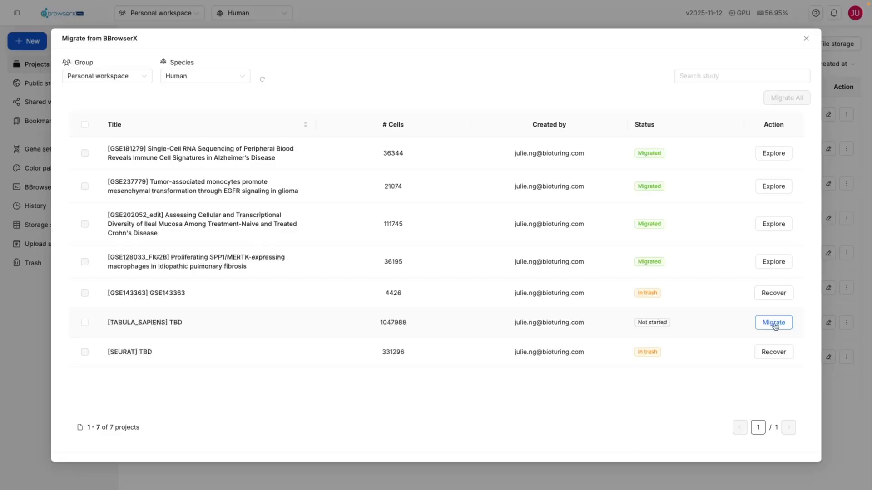
pyautogui.click(806, 38)
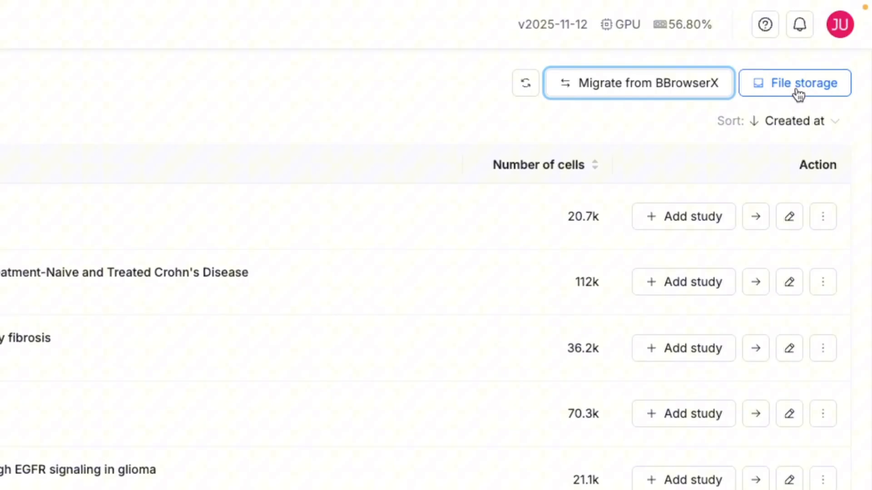
pyautogui.click(798, 93)
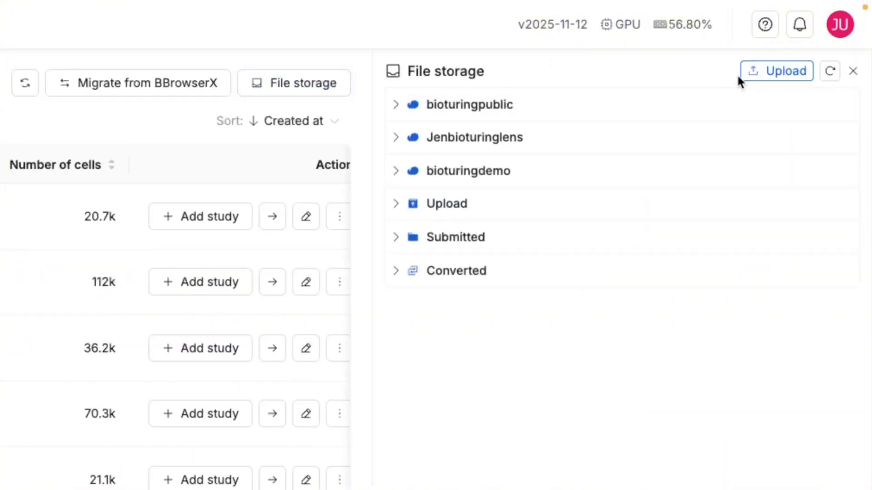
pyautogui.click(778, 76)
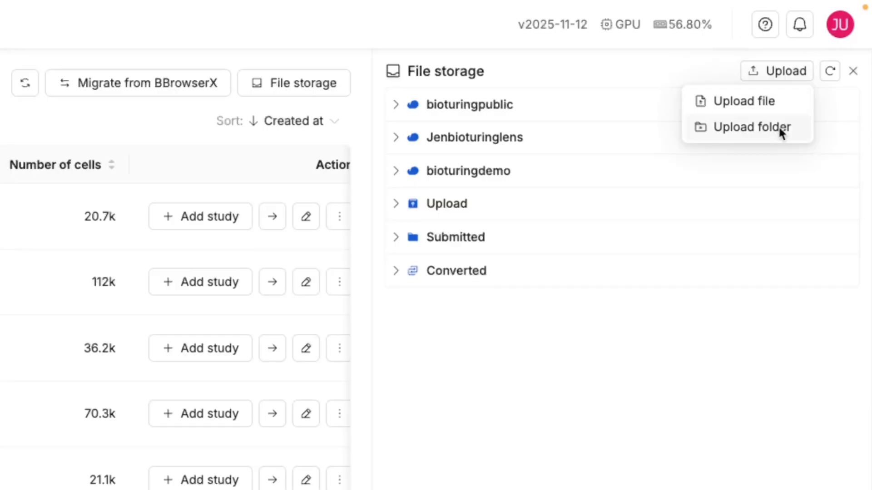
pyautogui.click(852, 71)
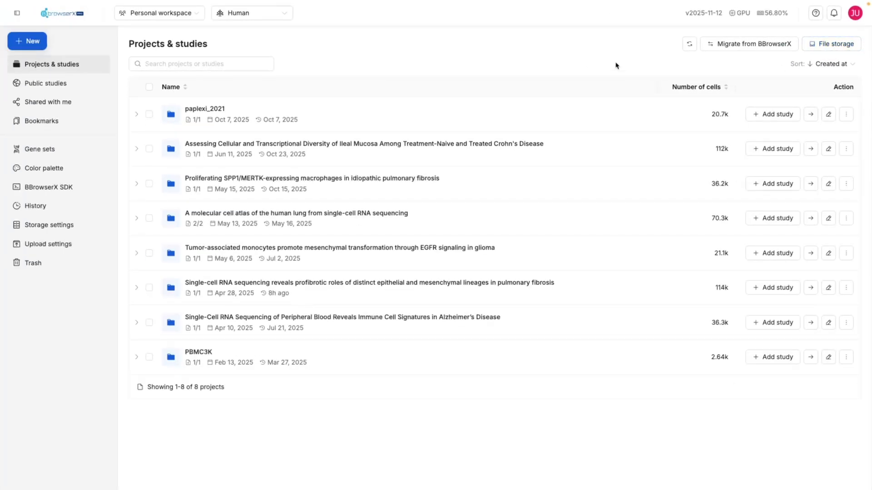
# Examine the storage settings and the cloud types offered for new cloud storage, and open the BBrowserX SDK page
pyautogui.click(48, 226)
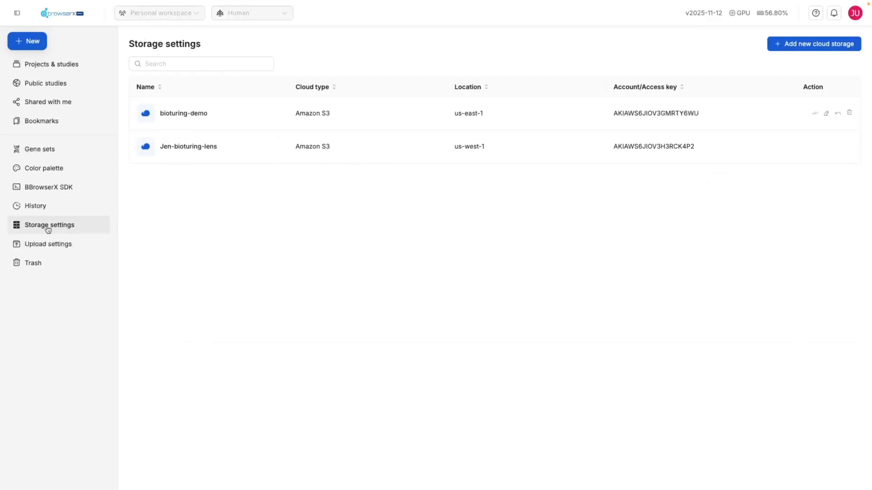
pyautogui.click(781, 49)
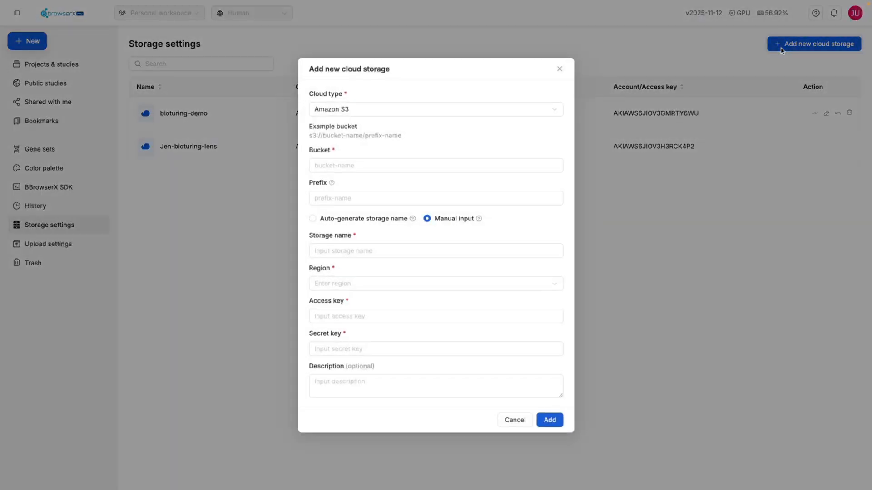
pyautogui.click(554, 117)
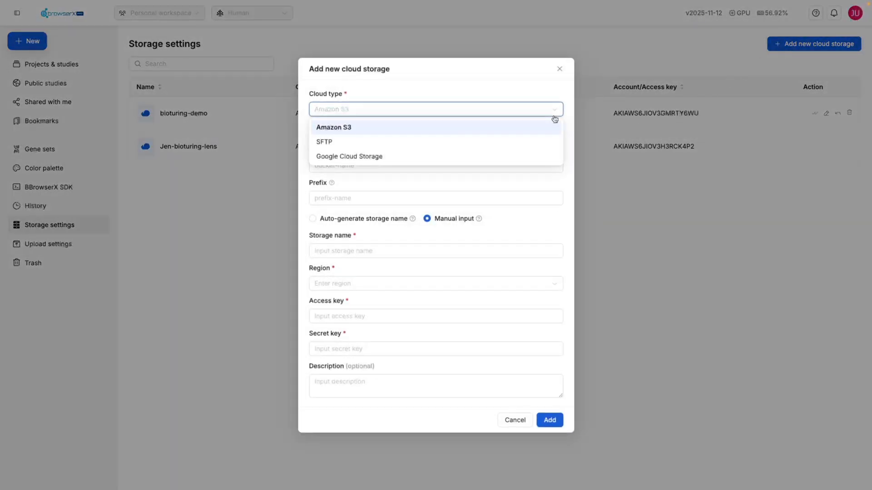
pyautogui.click(561, 70)
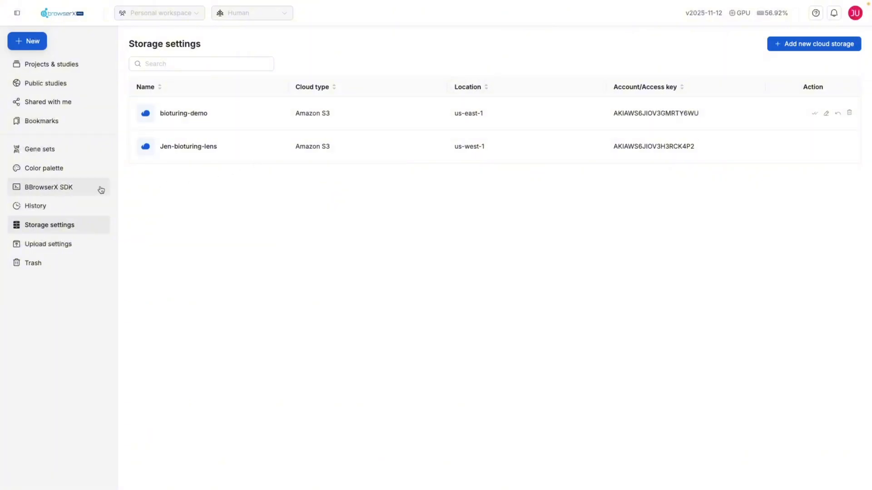
pyautogui.click(78, 189)
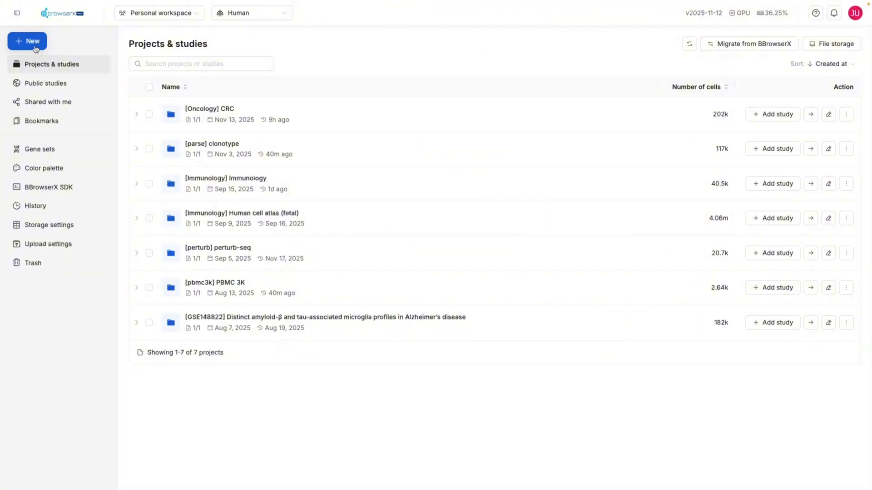
# Start a new study named "immunology" with accession ID "lung" and check the technology choices
pyautogui.click(36, 46)
pyautogui.click(42, 87)
pyautogui.click(93, 70)
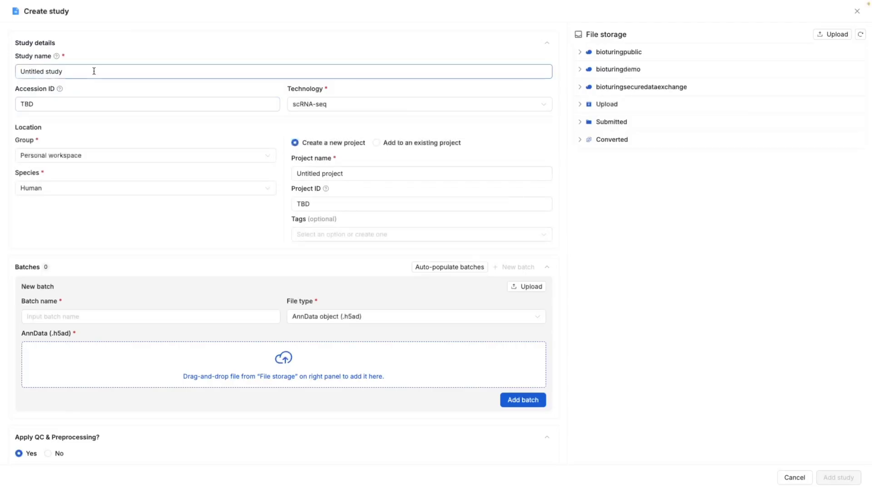
pyautogui.hotkey('ctrl', 'a')
pyautogui.write('immunology')
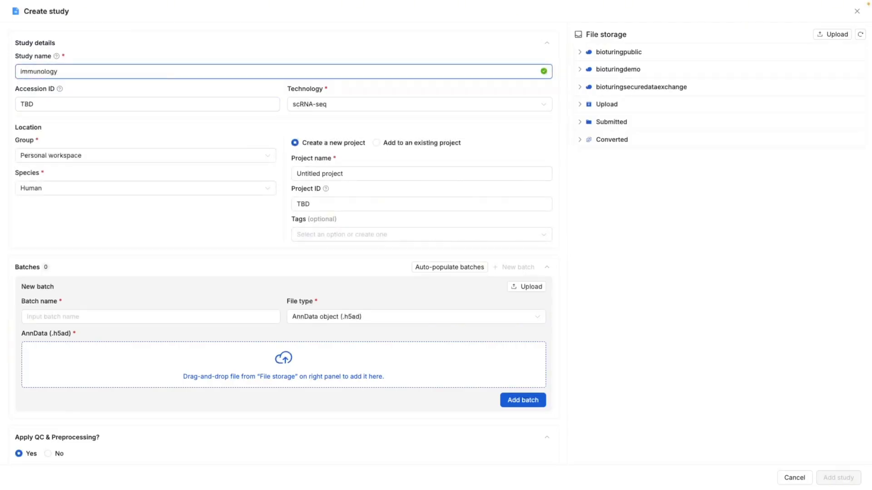
pyautogui.click(97, 104)
pyautogui.hotkey('ctrl', 'a')
pyautogui.write('lung')
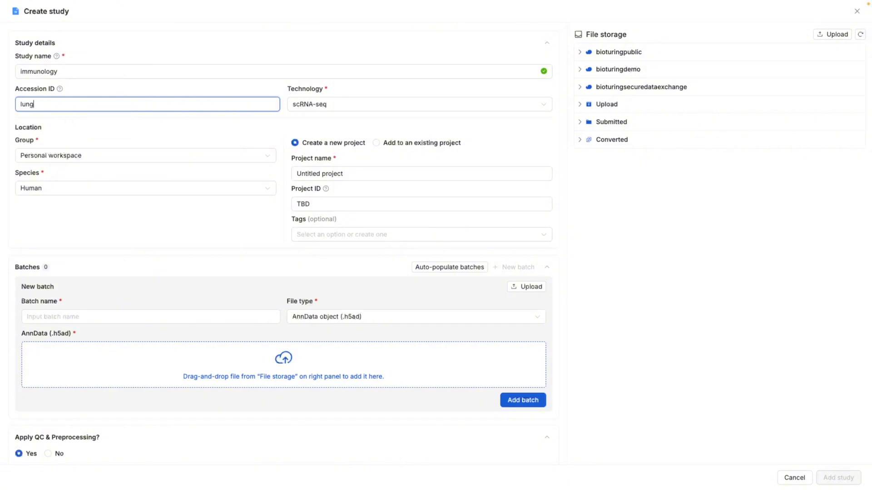
pyautogui.click(487, 109)
pyautogui.click(488, 110)
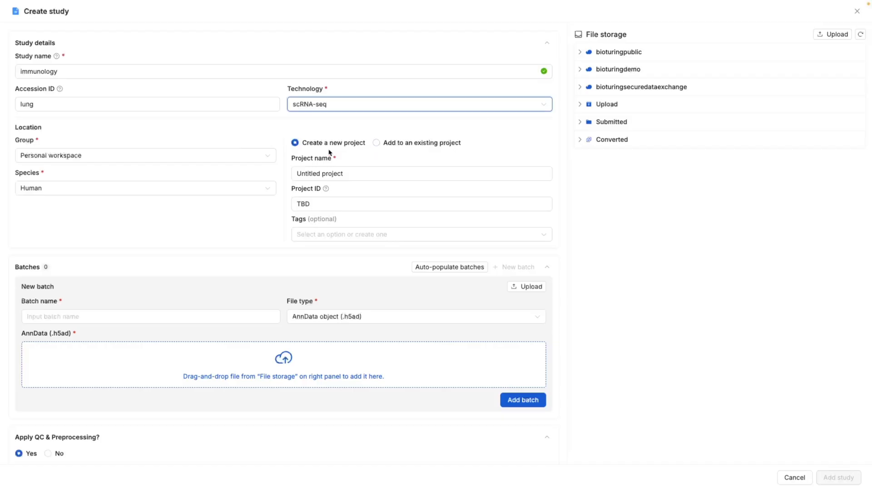
# Name the study's new project "immunology" and set its project ID to "lung"
pyautogui.tripleClick(366, 173)
pyautogui.write('immunology')
pyautogui.click(347, 199)
pyautogui.click(347, 204)
pyautogui.doubleClick(346, 204)
pyautogui.write('lung')
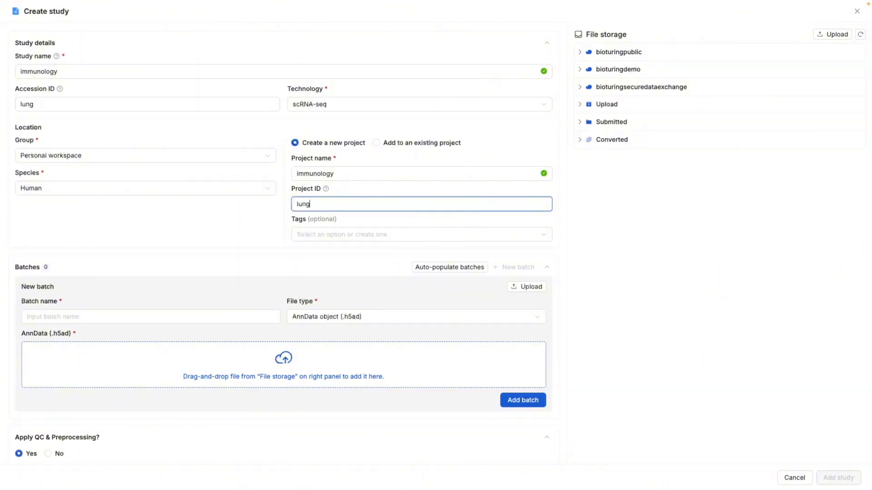
# Create and assign the tags "immunology" and "lung" to the new project
pyautogui.click(304, 235)
pyautogui.write('immunology')
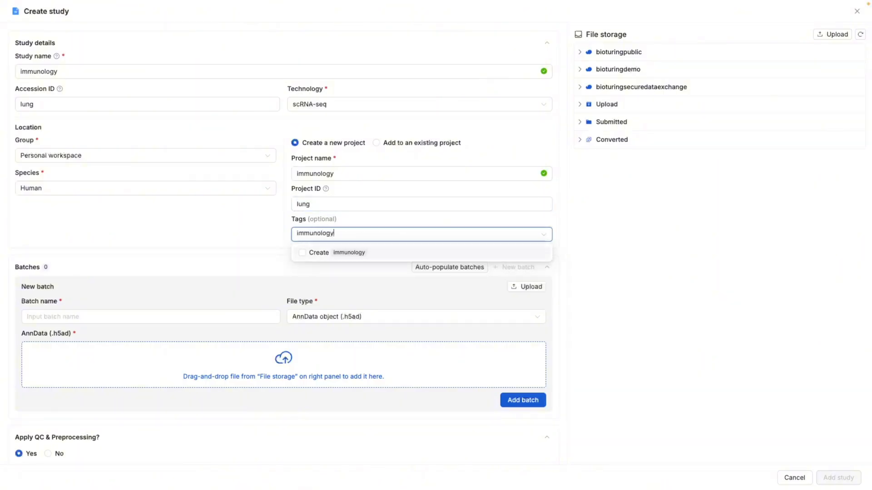
pyautogui.press('Return')
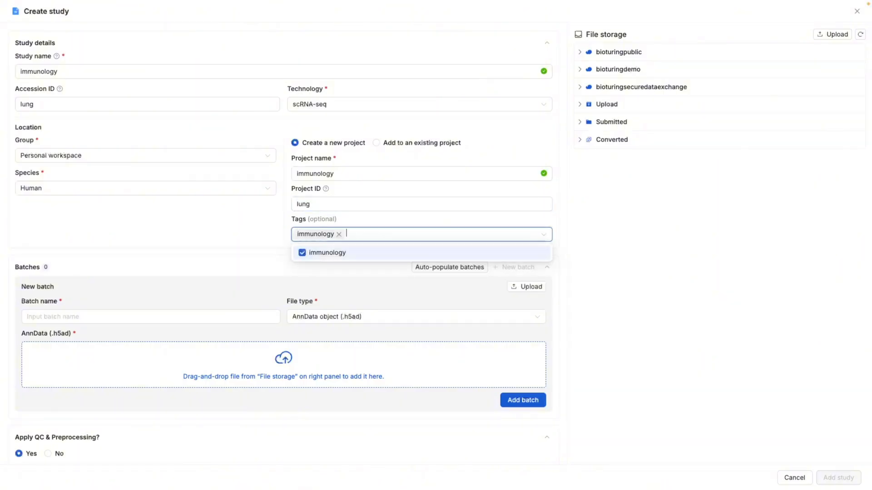
pyautogui.write('lung')
pyautogui.press('Return')
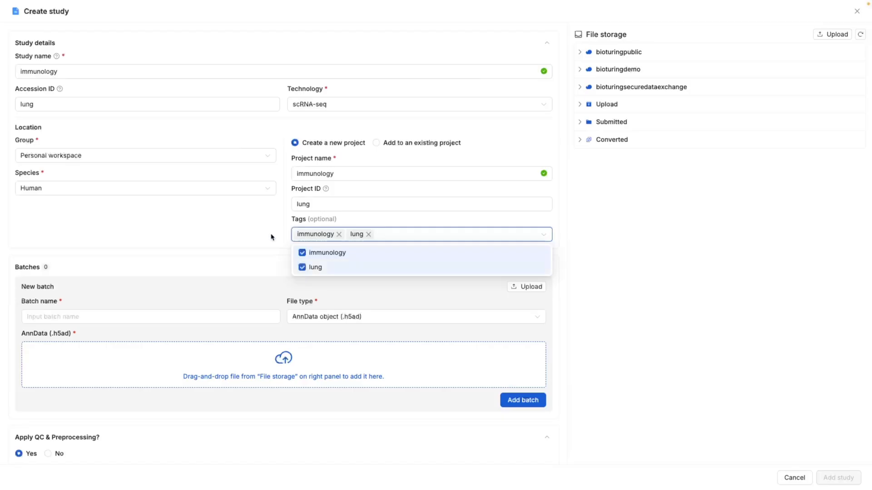
pyautogui.click(230, 237)
# Choose AnnData object (.h5ad) as the file type for the new batch
pyautogui.scroll(-1, 517, 304)
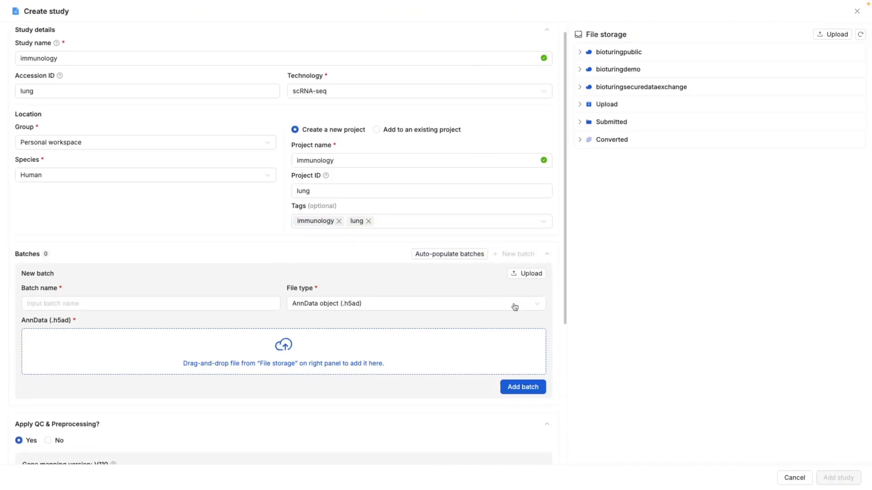
pyautogui.scroll(-3, 514, 307)
pyautogui.click(500, 226)
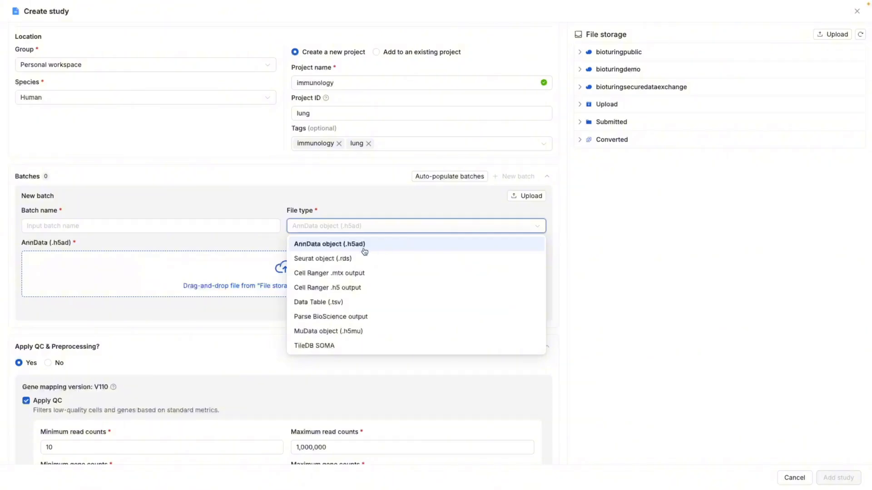
pyautogui.click(384, 241)
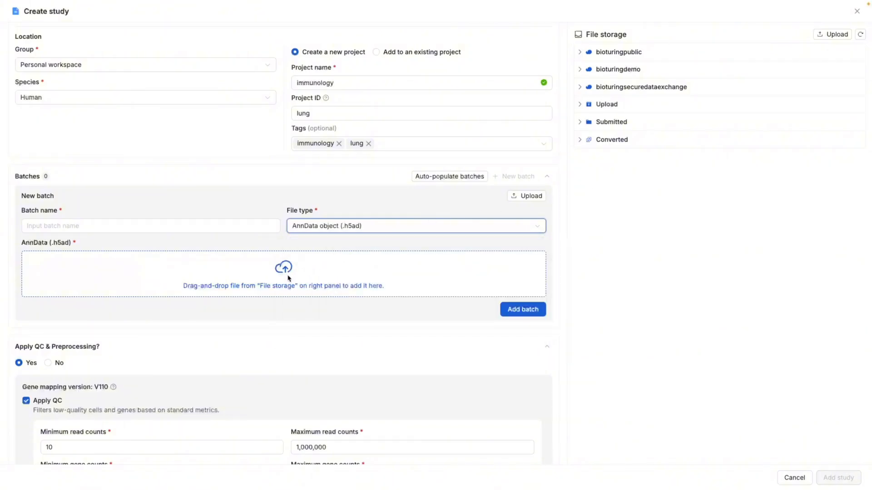
# Auto-populate the batches from the bioturingpublic folder examples/bbrowserx/PMID33208946_10X, excluding PMID33208946_GSE135893.h5ad
pyautogui.click(445, 179)
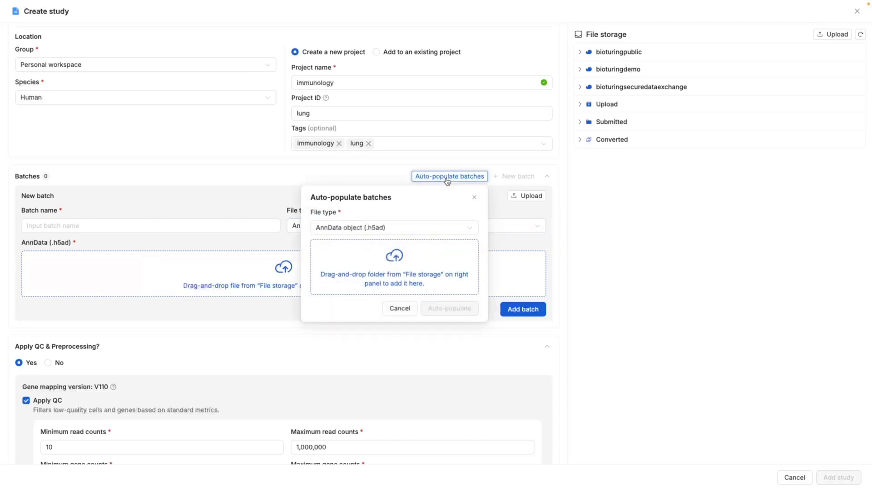
pyautogui.click(607, 52)
pyautogui.click(617, 69)
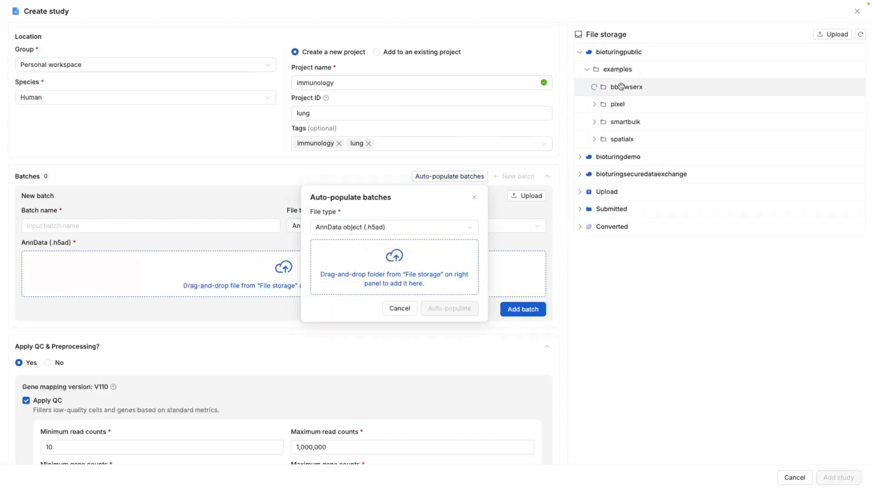
pyautogui.click(619, 86)
pyautogui.moveTo(642, 121); pyautogui.dragTo(384, 267)
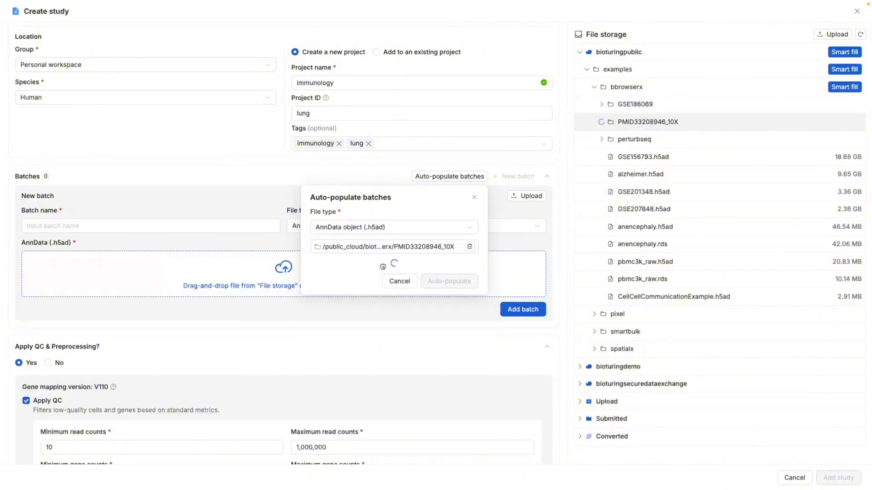
pyautogui.click(314, 329)
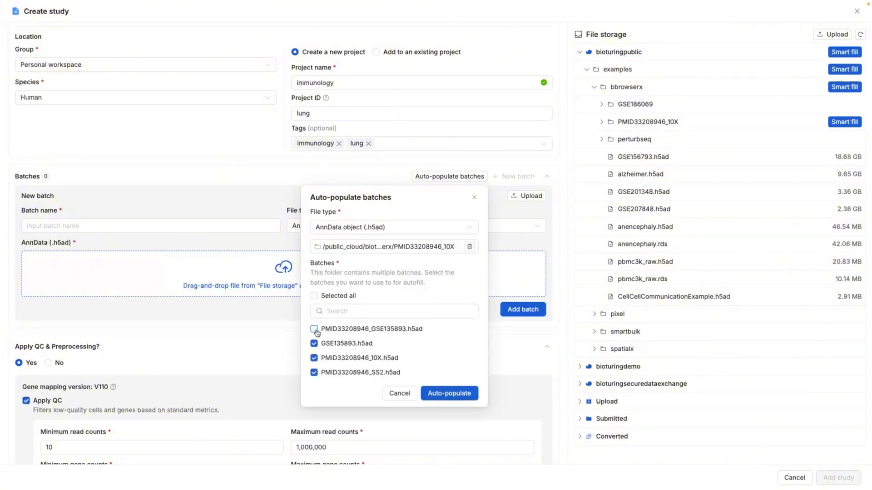
pyautogui.click(449, 393)
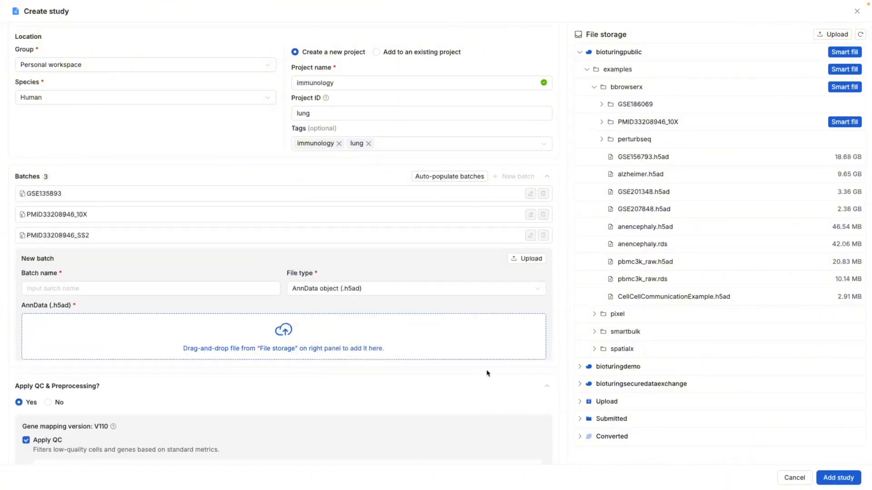
# Enable the BioTuring pipeline in the study's preprocessing settings and add the study
pyautogui.scroll(2, 486, 372)
pyautogui.scroll(-6, 486, 372)
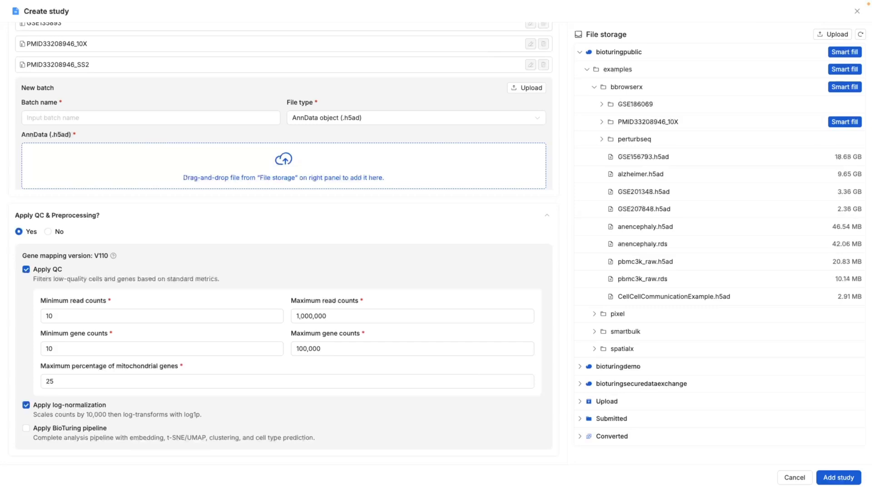
pyautogui.click(26, 428)
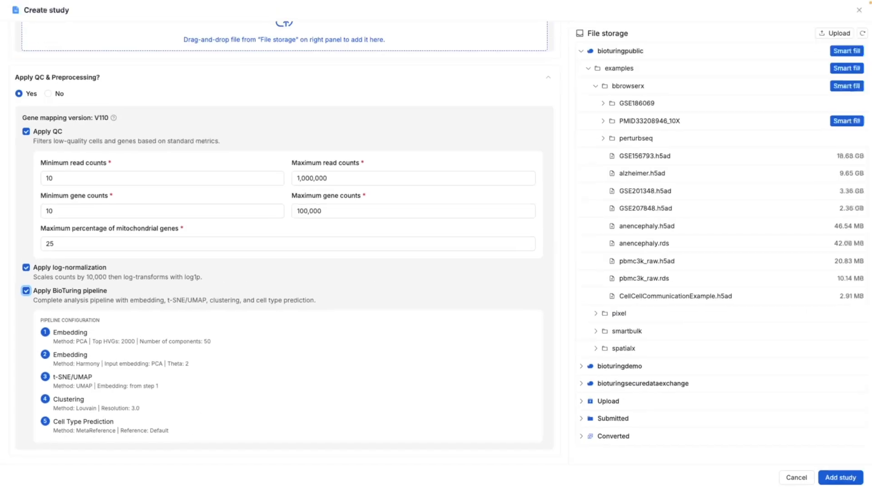
pyautogui.click(849, 480)
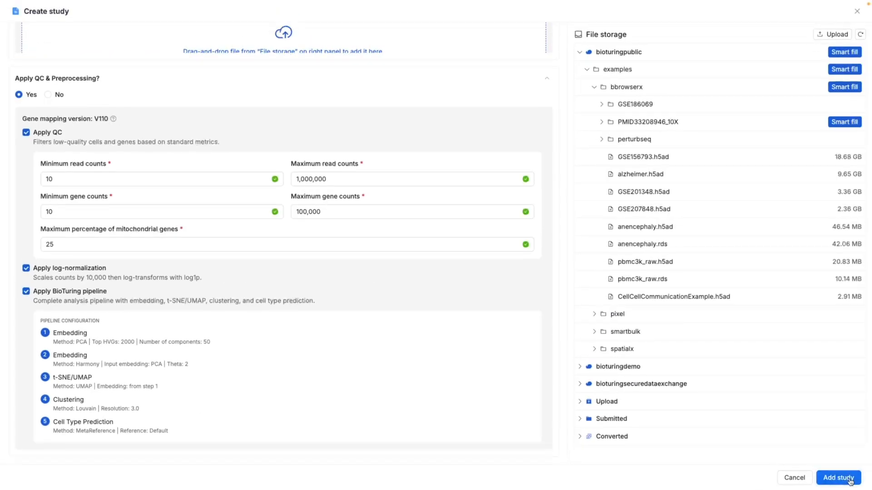
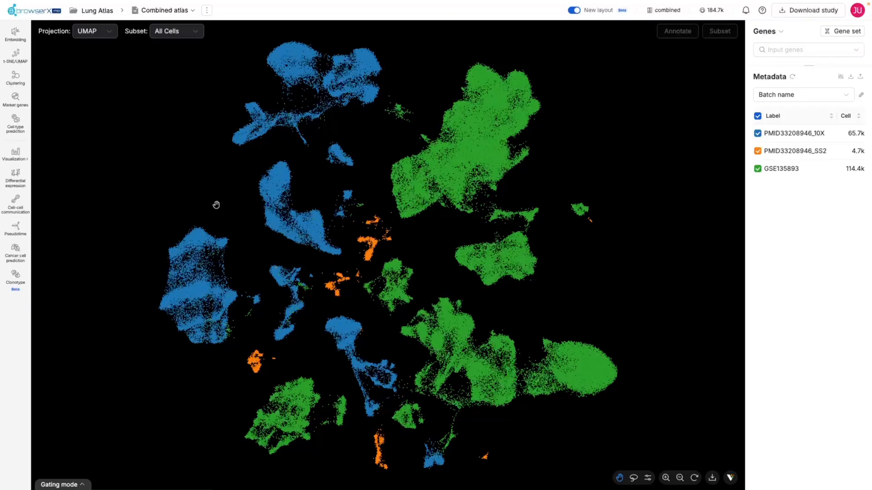
# Show A1BG gene expression on the combined atlas UMAP, and clear the gene query
pyautogui.moveTo(217, 204)
pyautogui.mouseDown()
pyautogui.moveTo(217, 220)
pyautogui.moveTo(223, 205)
pyautogui.mouseUp()
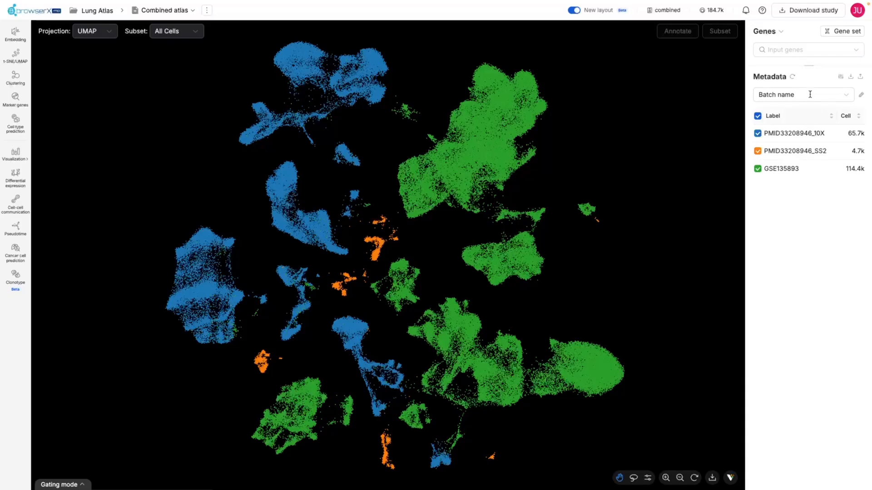
pyautogui.click(798, 51)
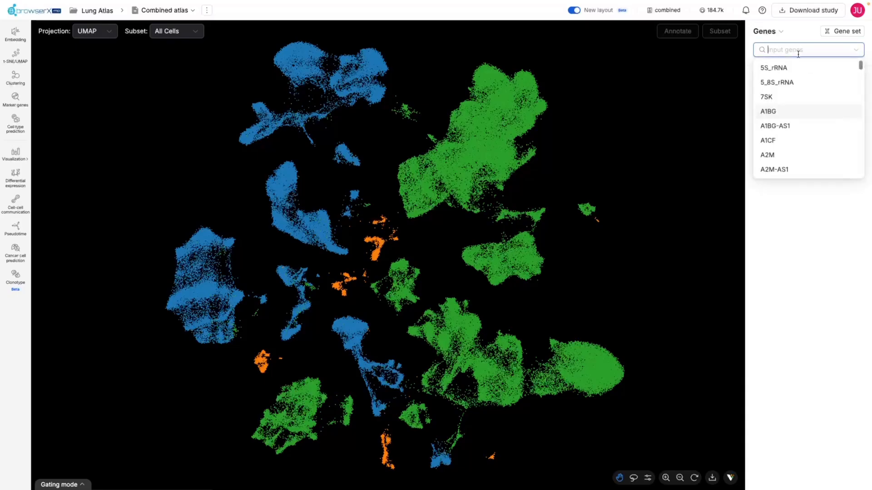
pyautogui.click(782, 112)
pyautogui.click(764, 69)
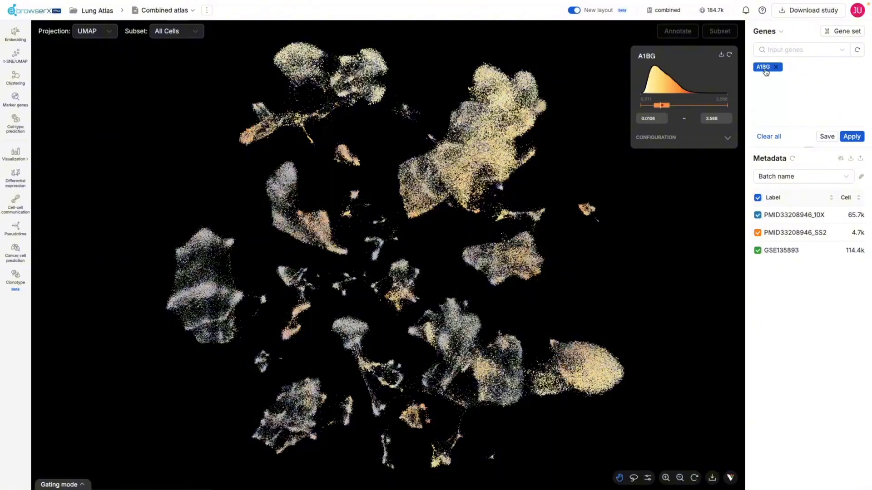
pyautogui.click(776, 137)
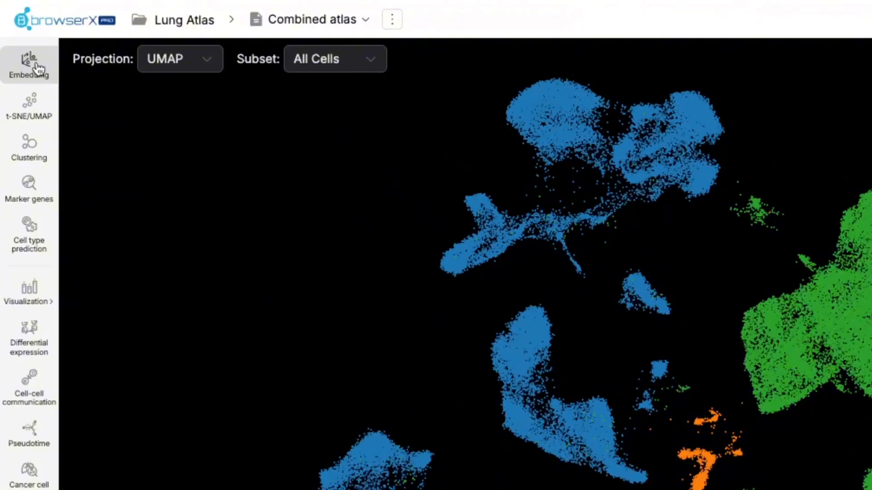
# Review the advanced parameters for a standard PCA embedding, leaving them disabled
pyautogui.click(38, 68)
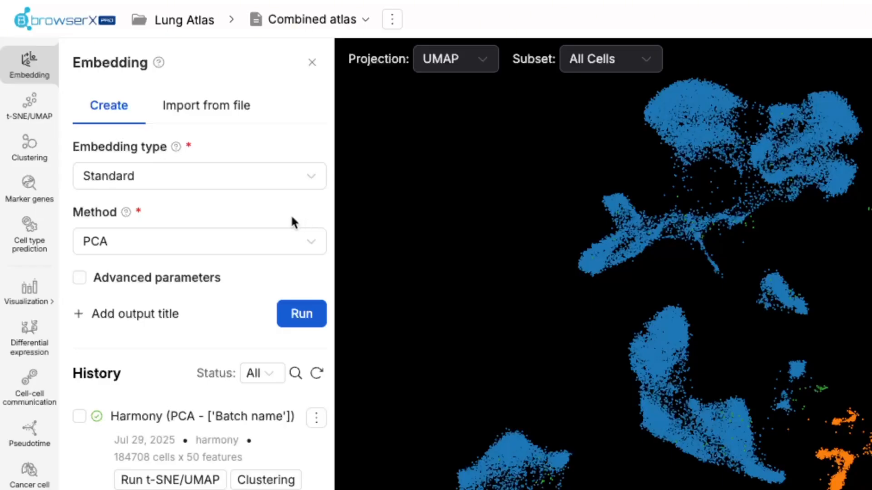
pyautogui.click(143, 282)
pyautogui.click(136, 394)
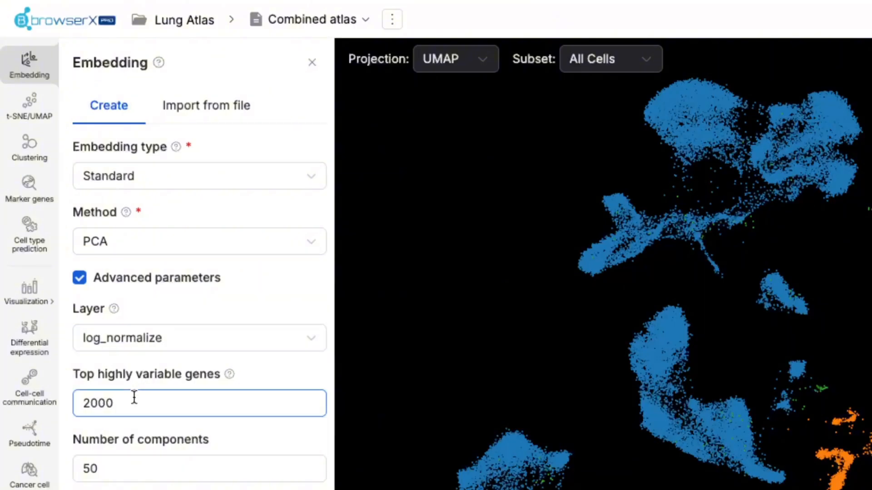
pyautogui.click(84, 281)
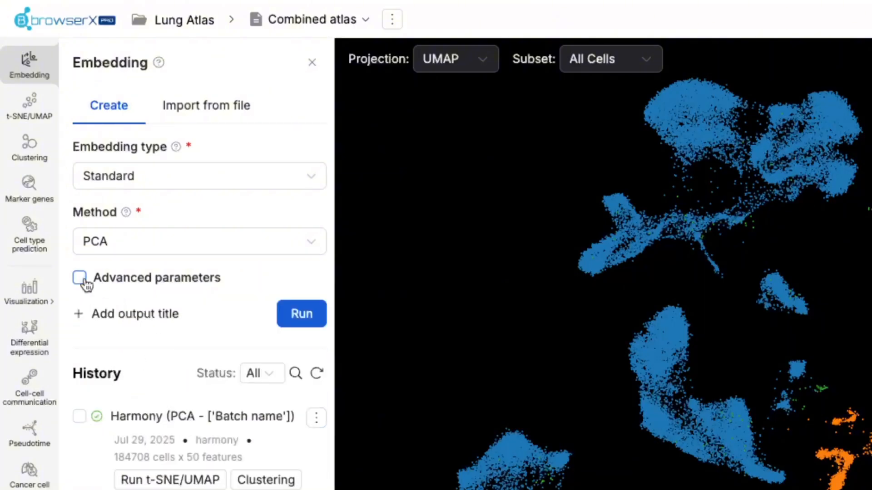
# Run a batch correction embedding with the Harmony method, using Batch name as the batch-level metadata
pyautogui.click(317, 181)
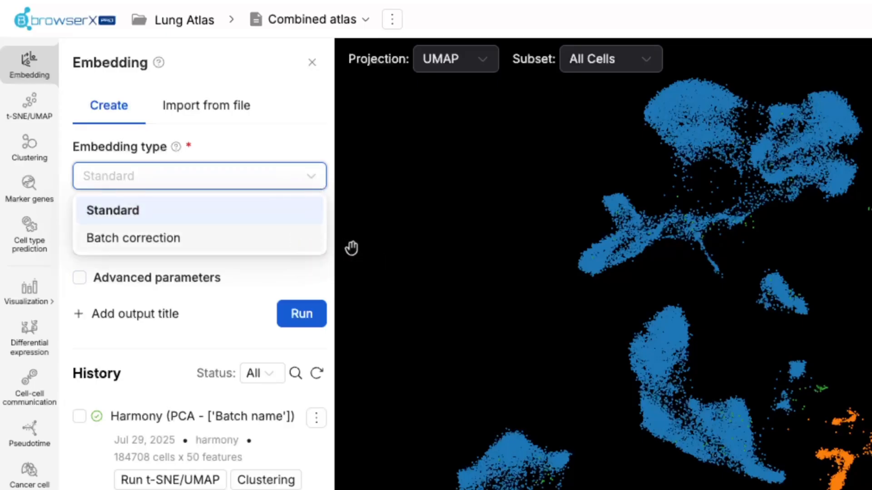
pyautogui.click(305, 237)
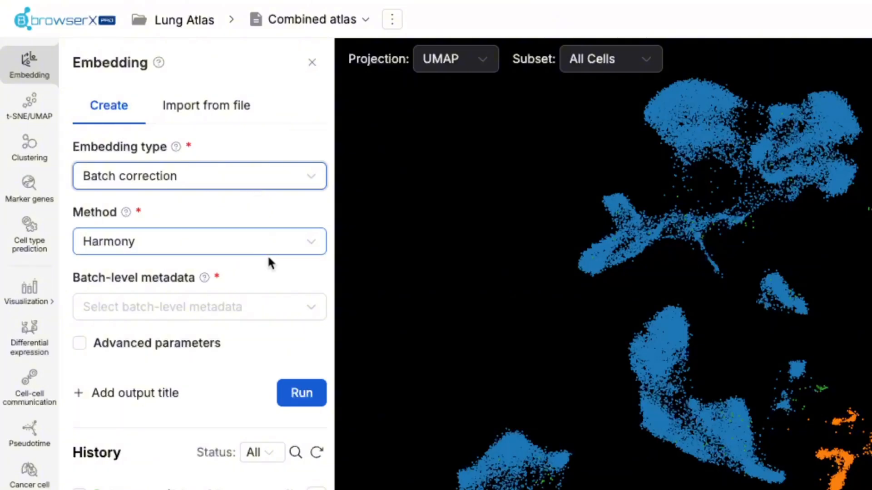
pyautogui.click(282, 298)
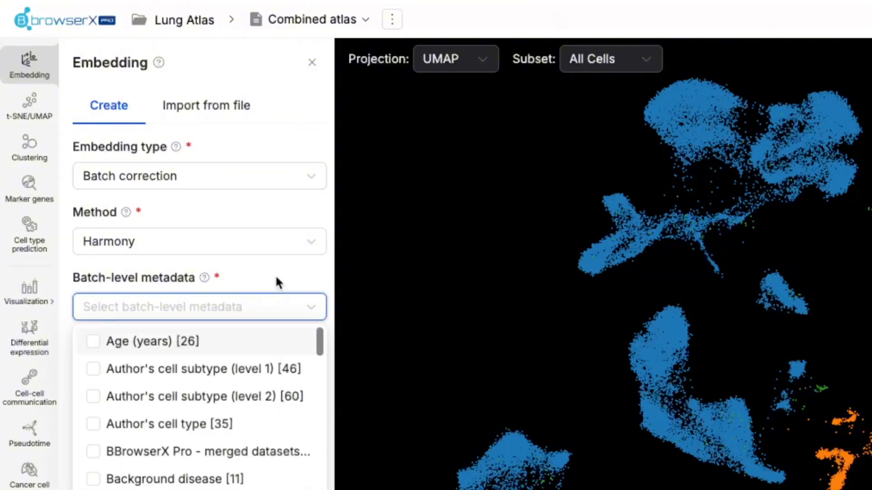
pyautogui.write('bat')
pyautogui.click(211, 350)
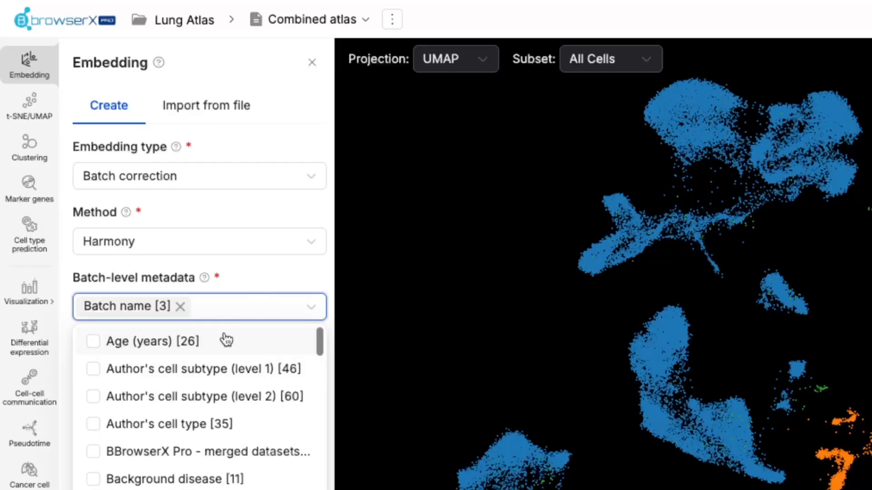
pyautogui.click(294, 393)
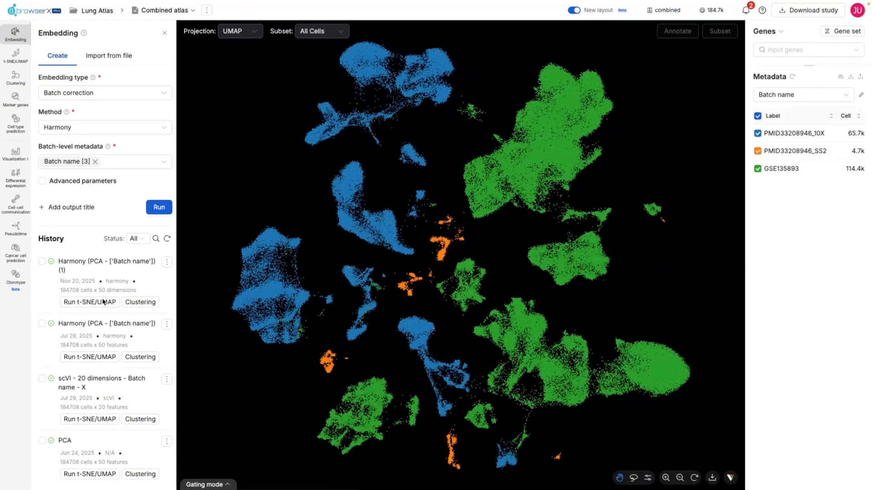
# Set up a UMAP with an existing embedding as input, and display the UMAP_Harmony projection
pyautogui.click(92, 301)
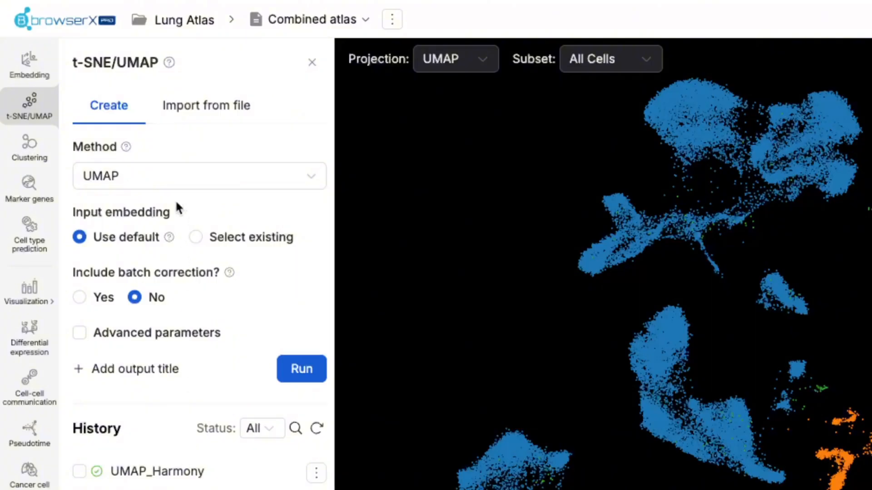
pyautogui.moveTo(126, 147)
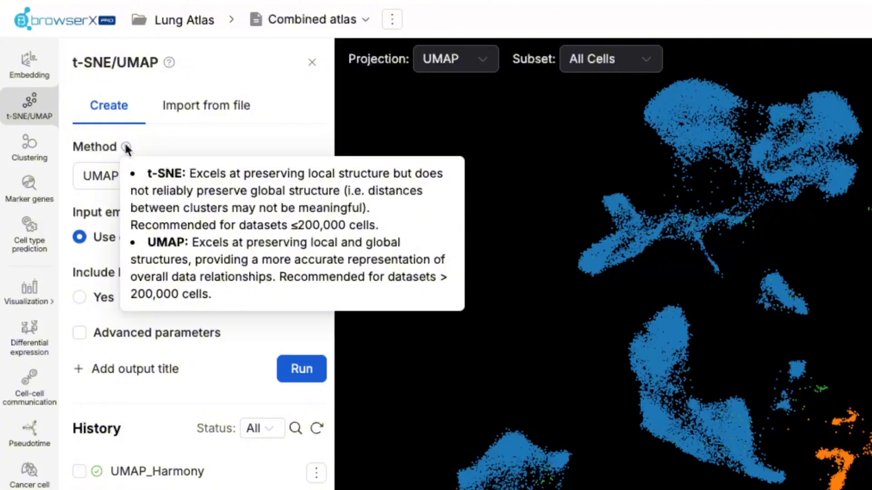
pyautogui.click(233, 241)
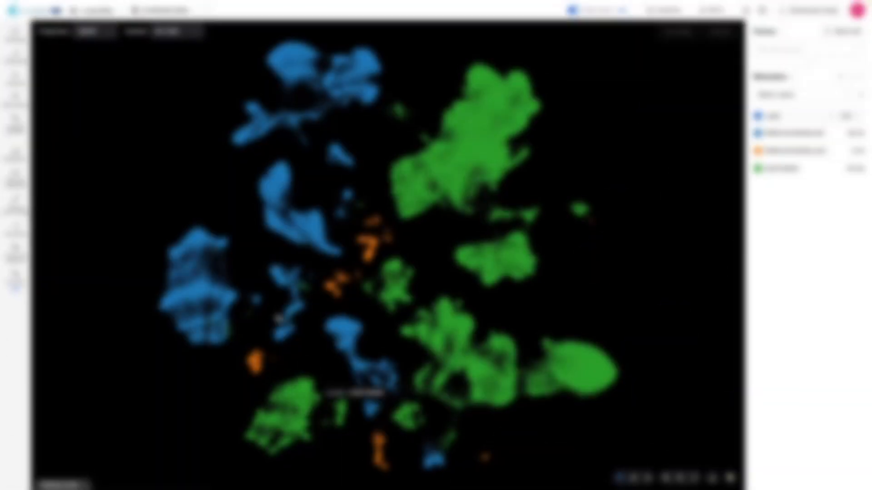
pyautogui.click(111, 30)
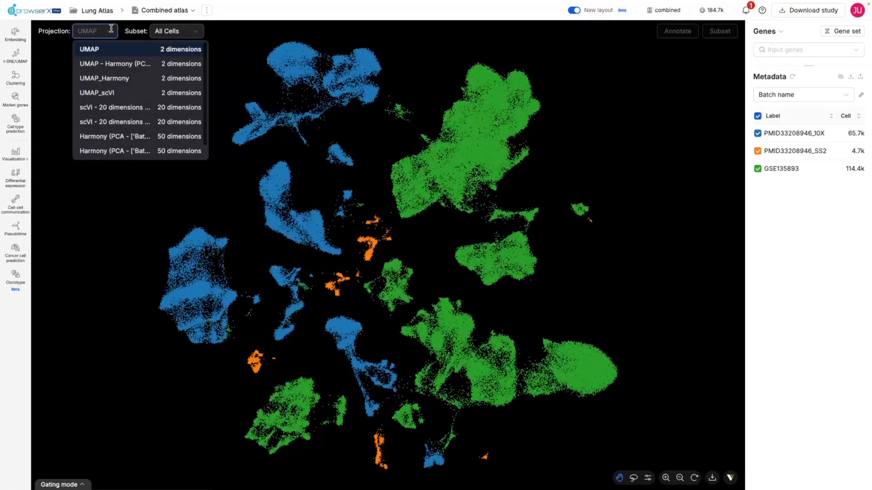
pyautogui.click(121, 78)
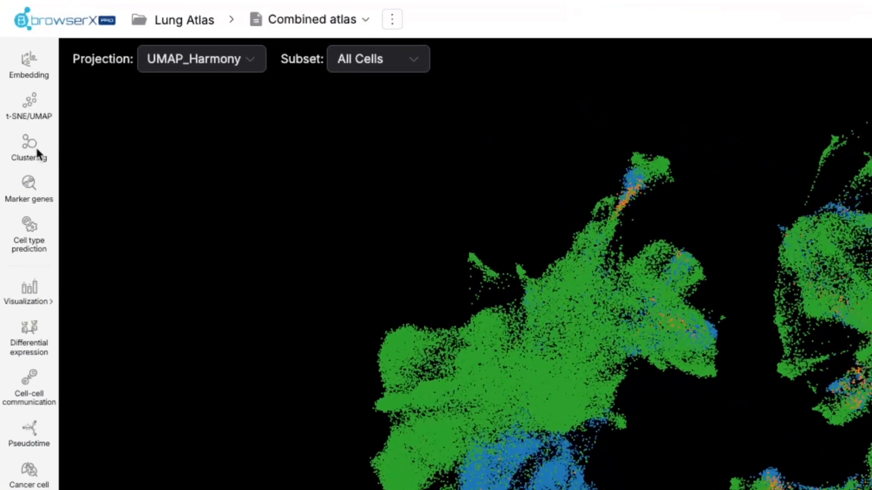
# Add resolutions 0.9 and 0.8 alongside 1 in the Louvain clustering settings
pyautogui.click(34, 148)
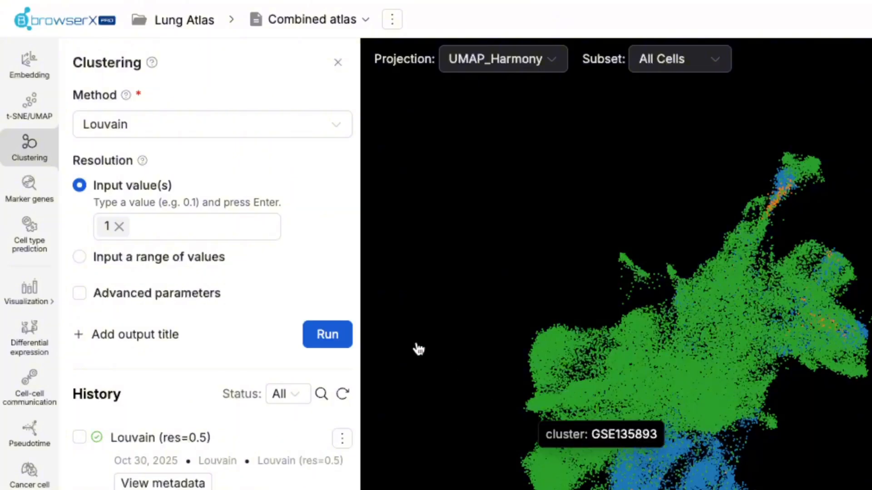
pyautogui.click(243, 237)
pyautogui.write('0.9')
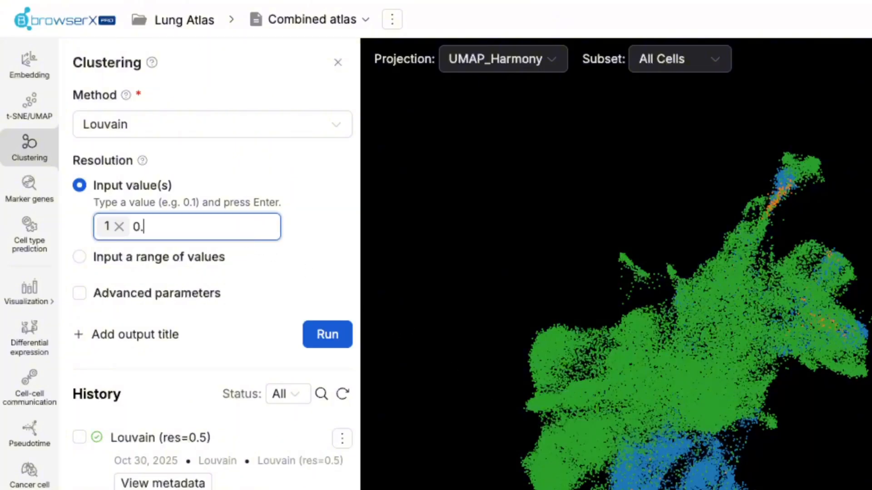
pyautogui.press('Return')
pyautogui.write('0.')
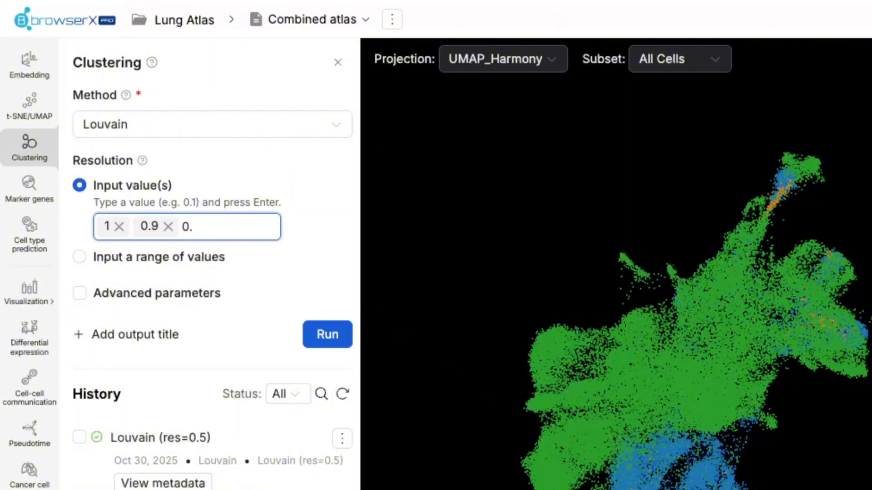
pyautogui.write('8')
pyautogui.press('Return')
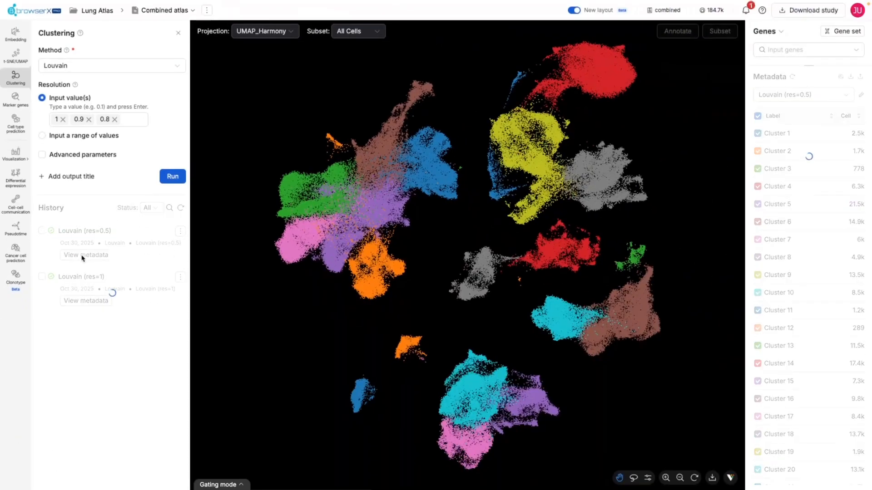
# Color the cells by the existing Louvain (res=0.5) clustering result
pyautogui.click(78, 258)
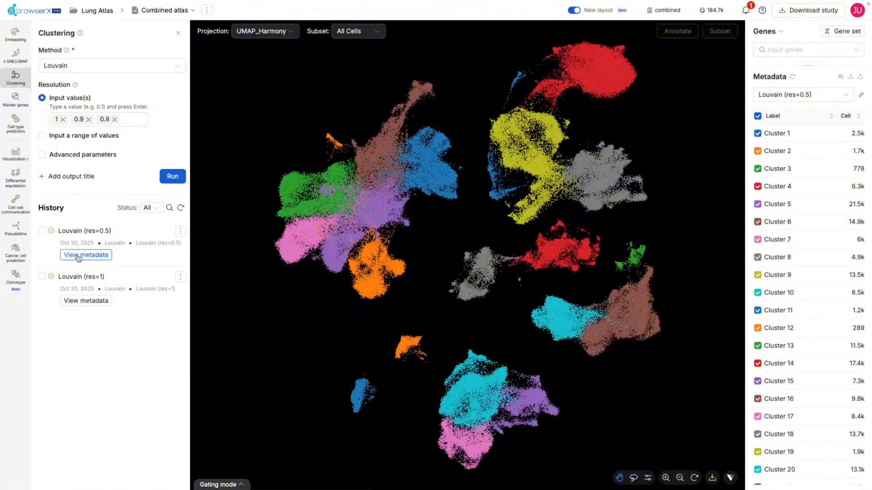
pyautogui.scroll(-1, 824, 353)
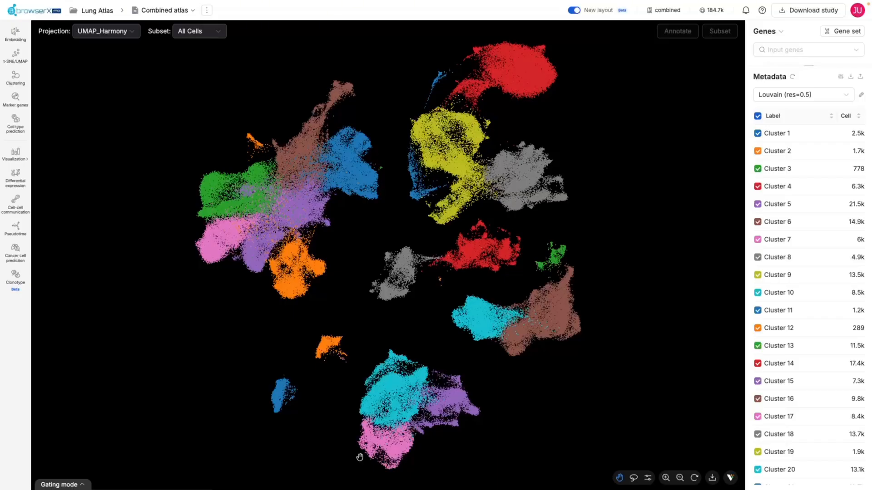
# Choose Louvain (res=0.5) as the clustering metadata for MetaReference cell type prediction
pyautogui.click(15, 129)
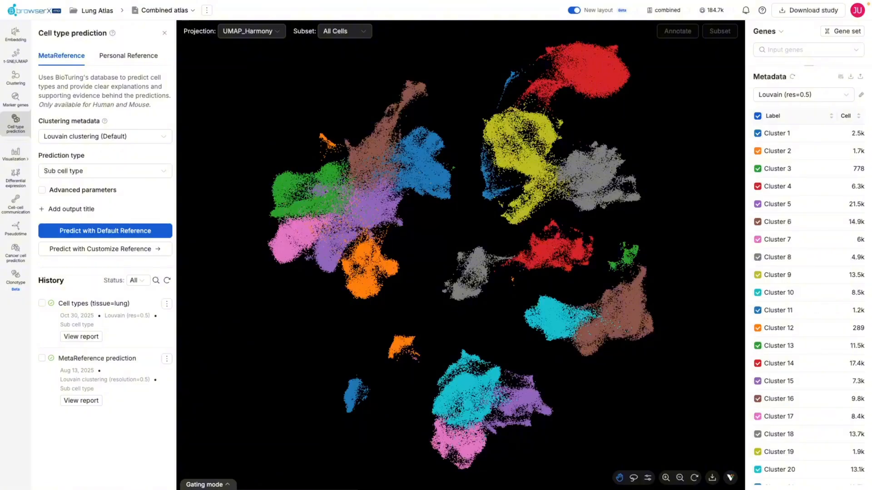
pyautogui.click(112, 137)
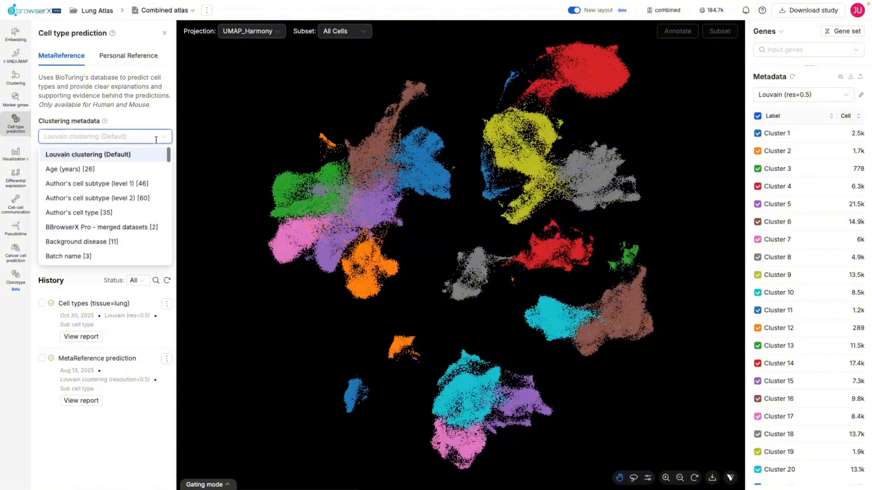
pyautogui.write('louva')
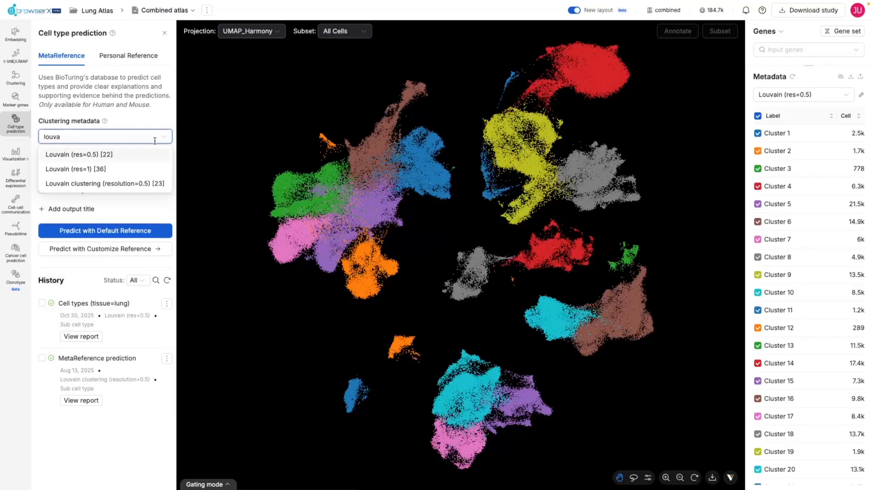
pyautogui.click(116, 155)
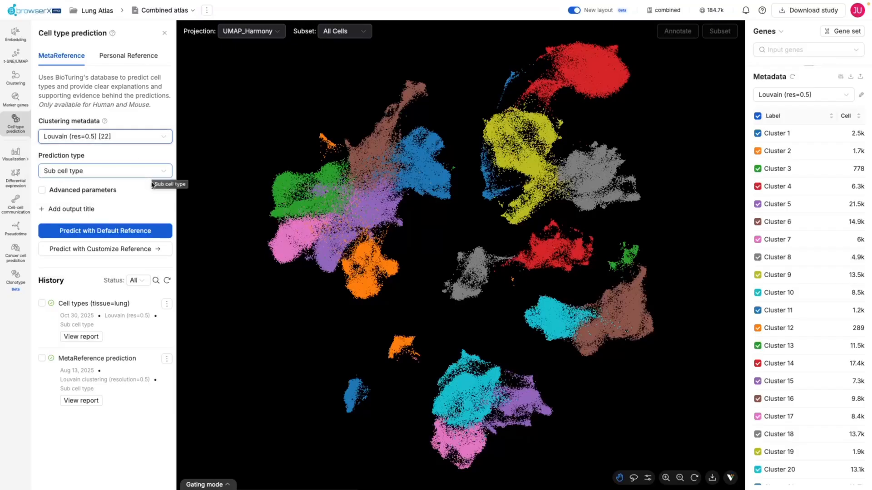
# Restrict the customized prediction reference to the tissue "lung", refresh the study total and run the filtered sub cell type prediction
pyautogui.click(153, 254)
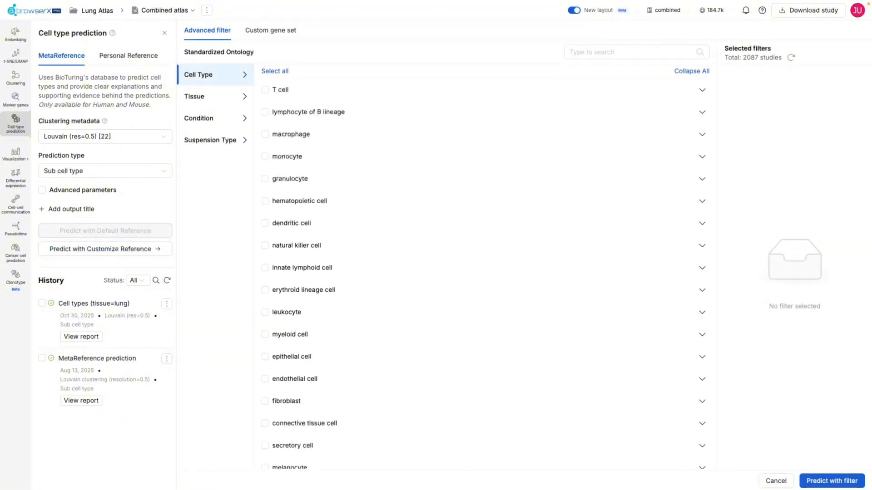
pyautogui.click(589, 52)
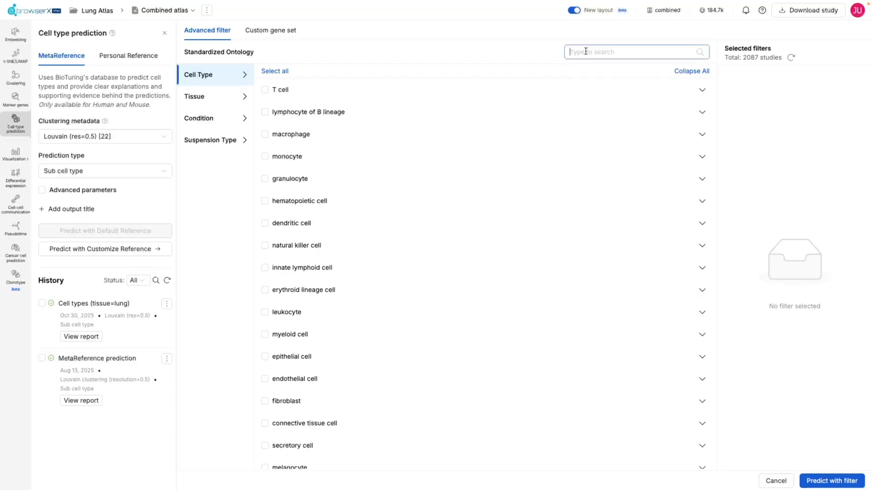
pyautogui.write('lung')
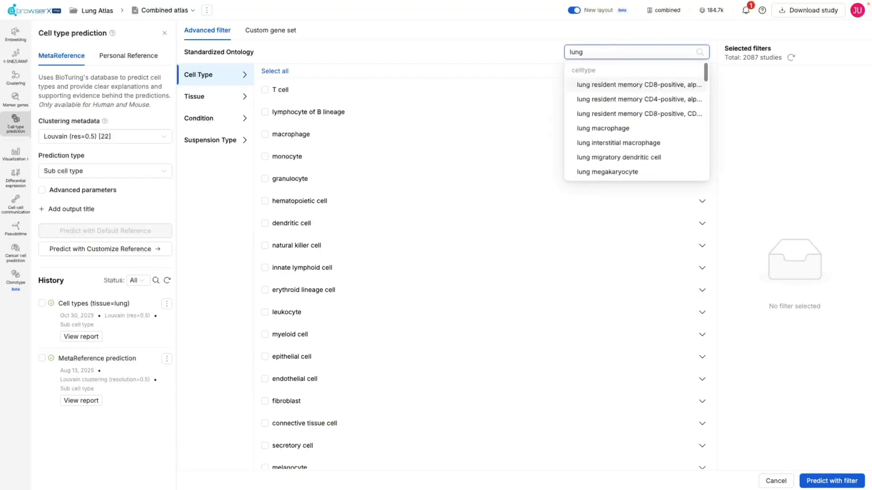
pyautogui.scroll(-5, 608, 117)
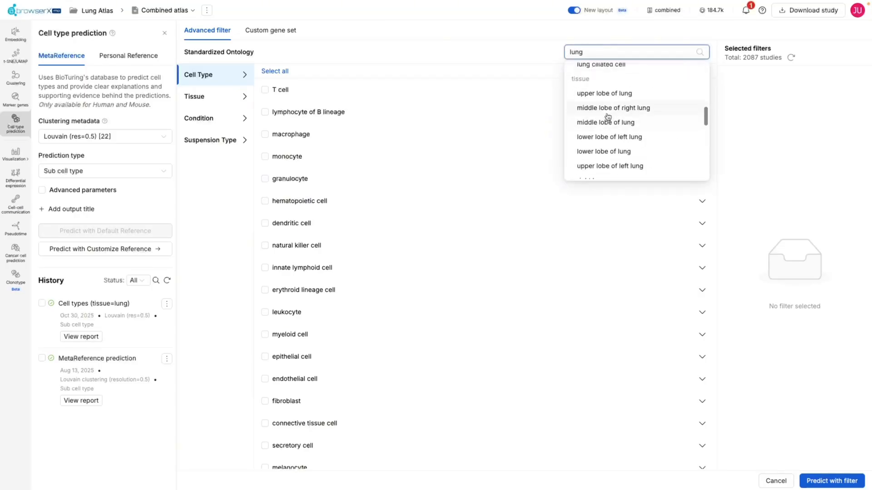
pyautogui.scroll(-2, 607, 119)
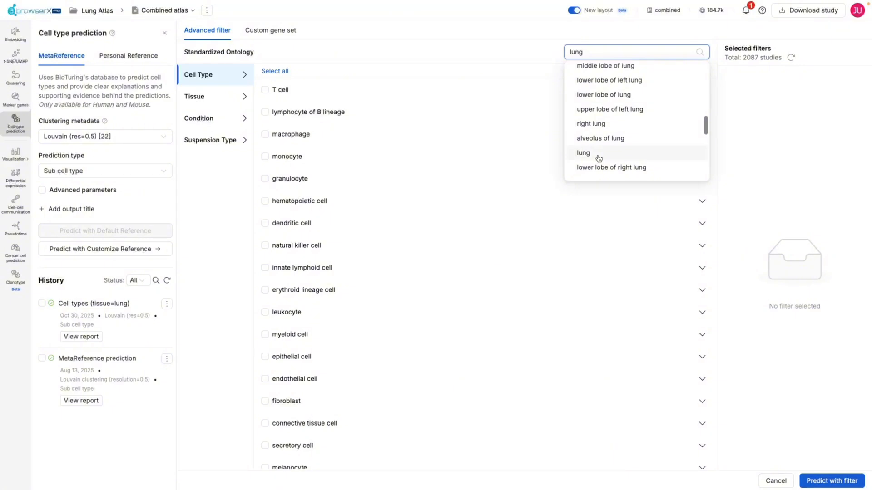
pyautogui.click(598, 155)
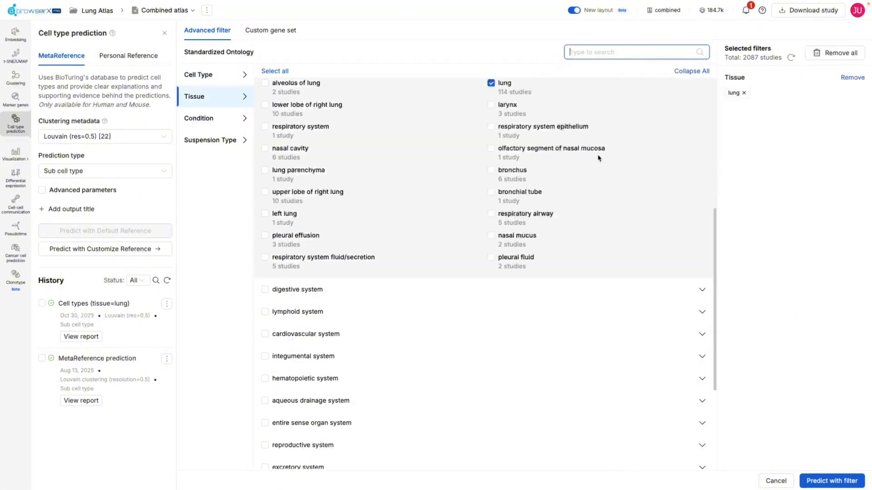
pyautogui.click(790, 59)
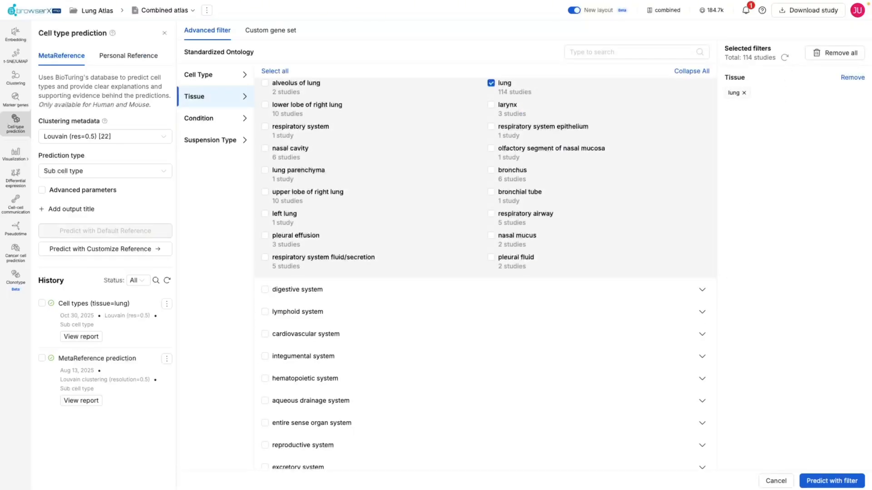
pyautogui.click(806, 473)
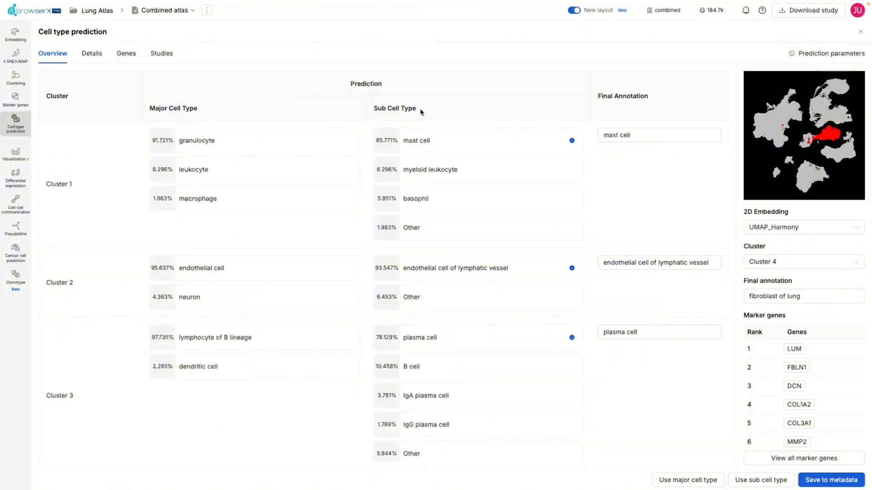
# Review the major, sub and final cell type annotations predicted for the clusters down to Cluster 4
pyautogui.scroll(-2, 649, 208)
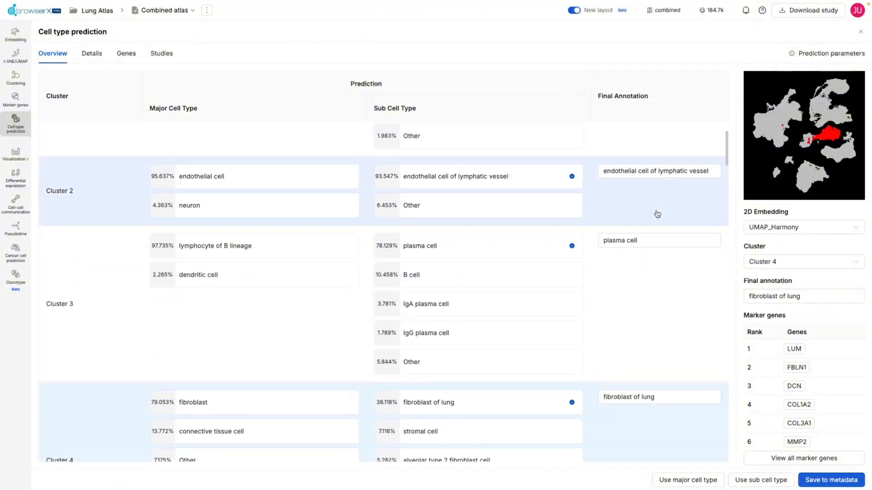
pyautogui.scroll(-3, 657, 213)
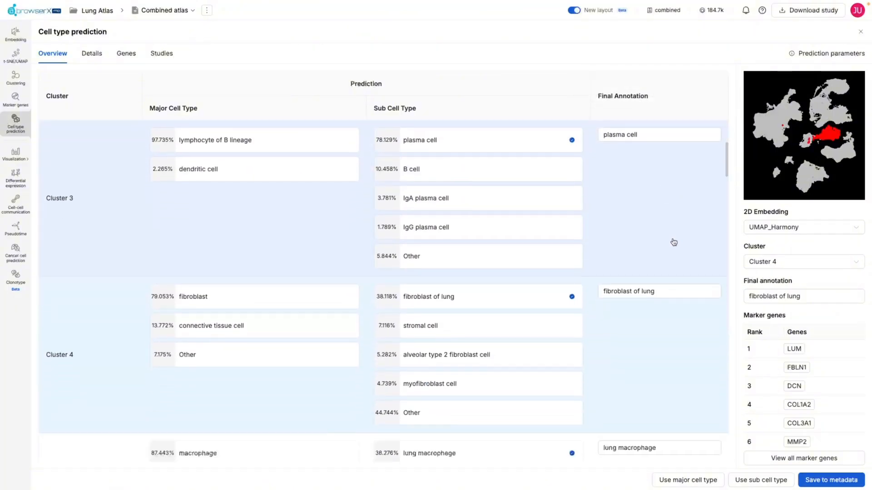
pyautogui.scroll(-2, 674, 242)
pyautogui.moveTo(665, 131); pyautogui.dragTo(604, 132)
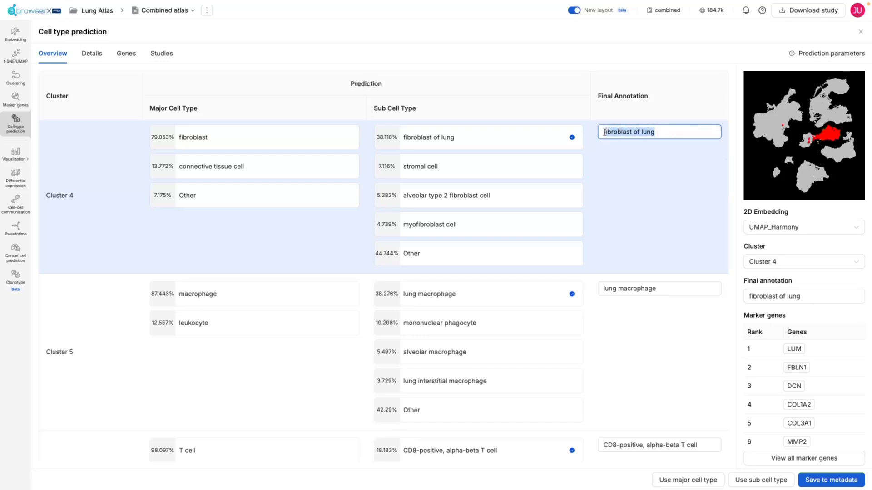
pyautogui.click(700, 132)
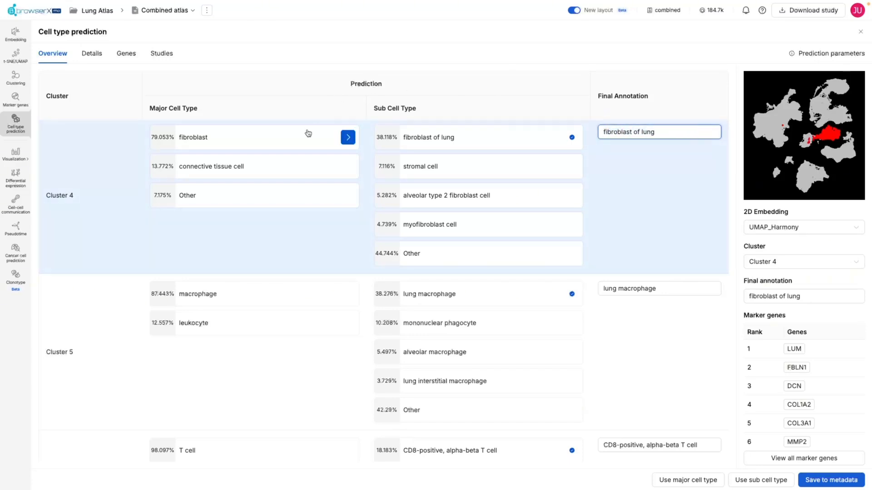
# Examine Cluster 4's ranked marker genes and the core markers of its fibroblast prediction
pyautogui.moveTo(307, 138)
pyautogui.scroll(-5, 841, 326)
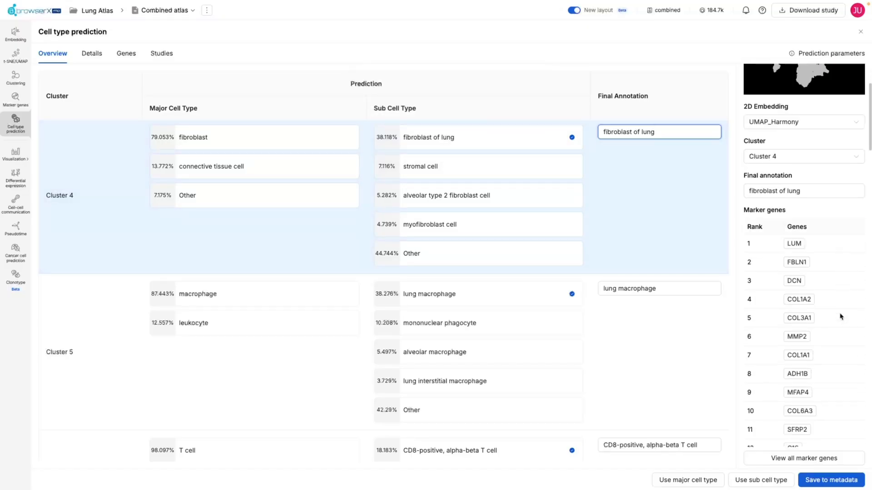
pyautogui.scroll(-6, 841, 316)
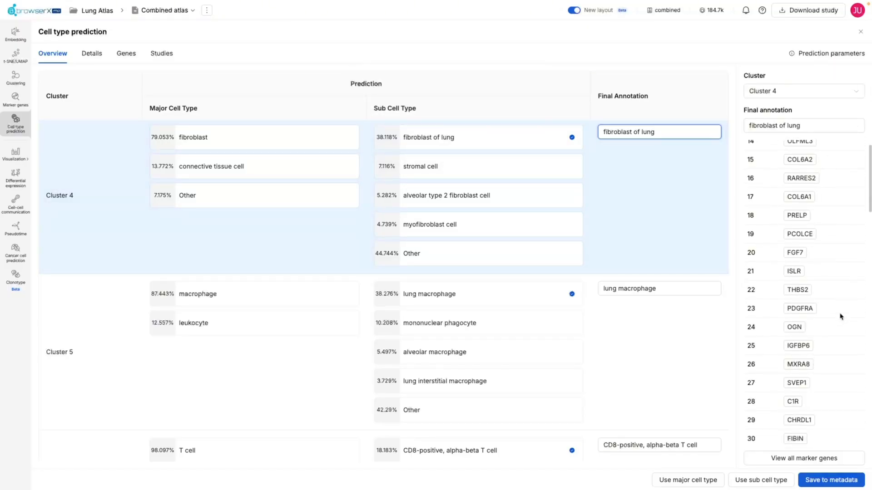
pyautogui.scroll(7, 841, 316)
pyautogui.scroll(5, 840, 316)
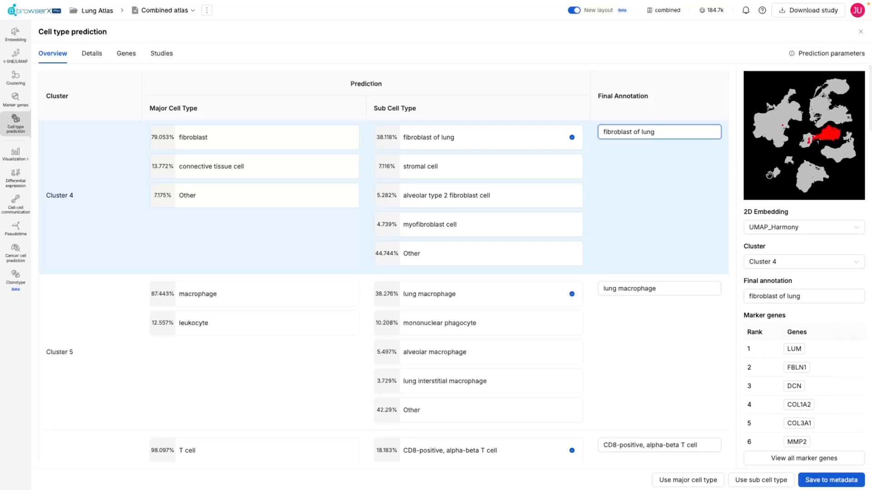
pyautogui.moveTo(330, 136)
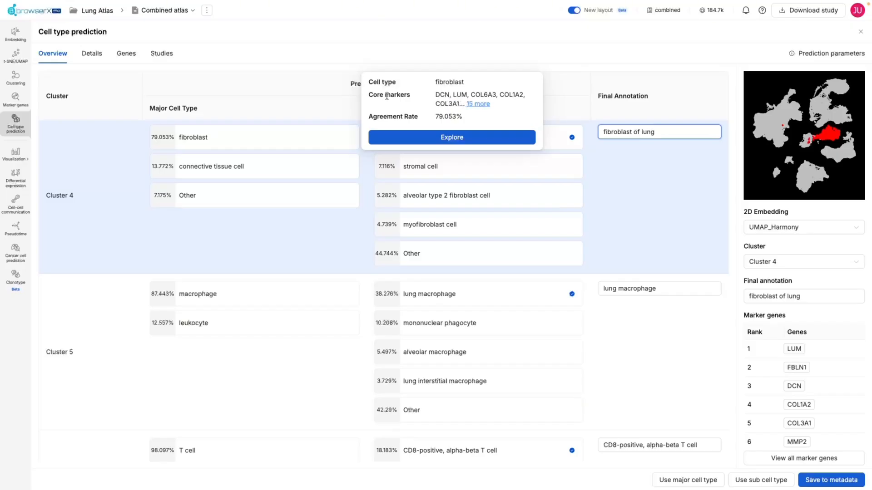
# Examine study GSE169471's match for LUM in the Cluster 4 prediction details and show LUM expression on the embedding
pyautogui.click(85, 55)
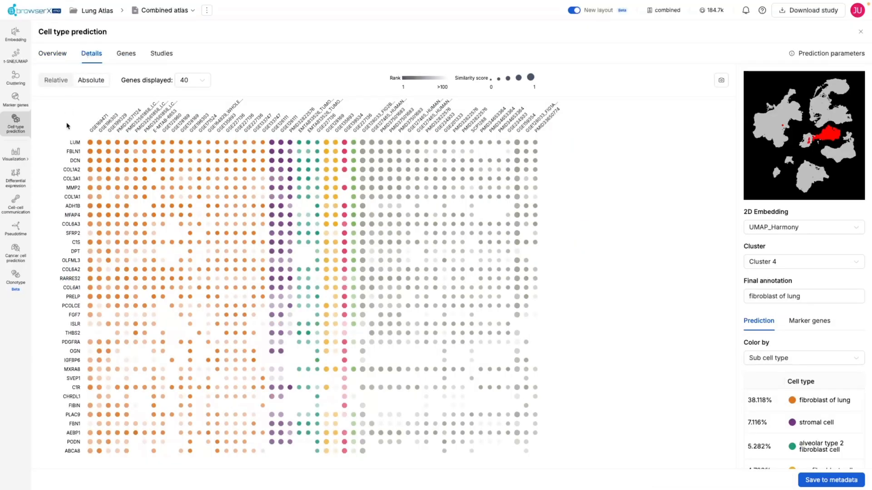
pyautogui.moveTo(91, 145)
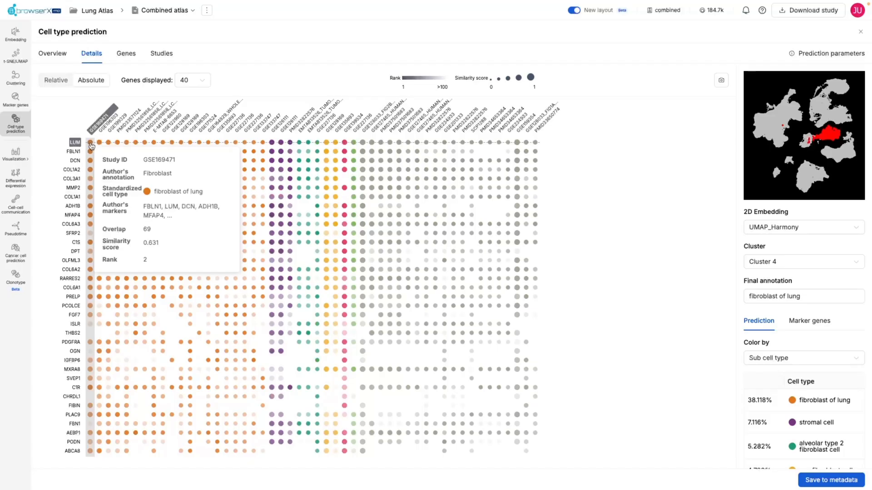
pyautogui.click(91, 145)
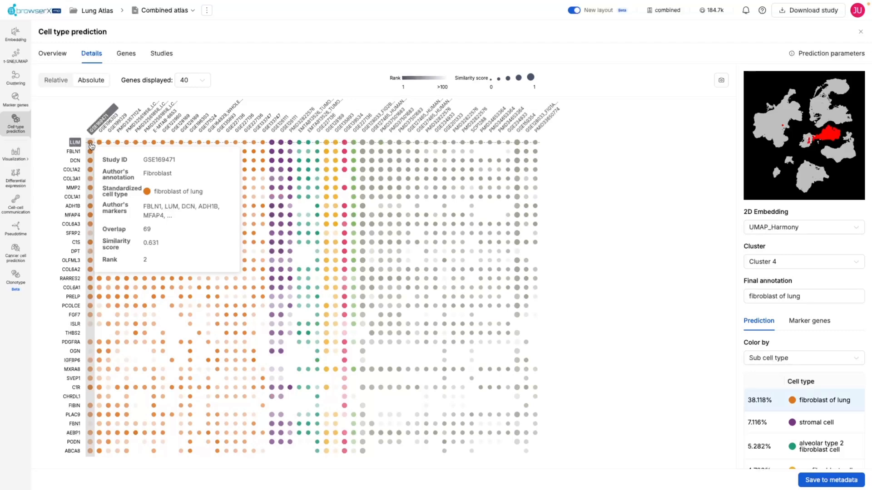
pyautogui.click(74, 142)
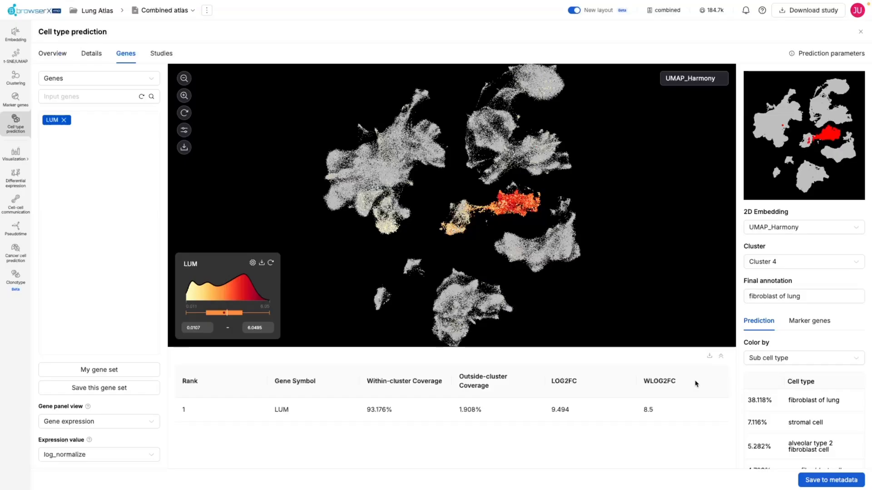
# List the reference studies behind the Cluster 4 prediction and save the predicted cell types to the metadata
pyautogui.click(161, 54)
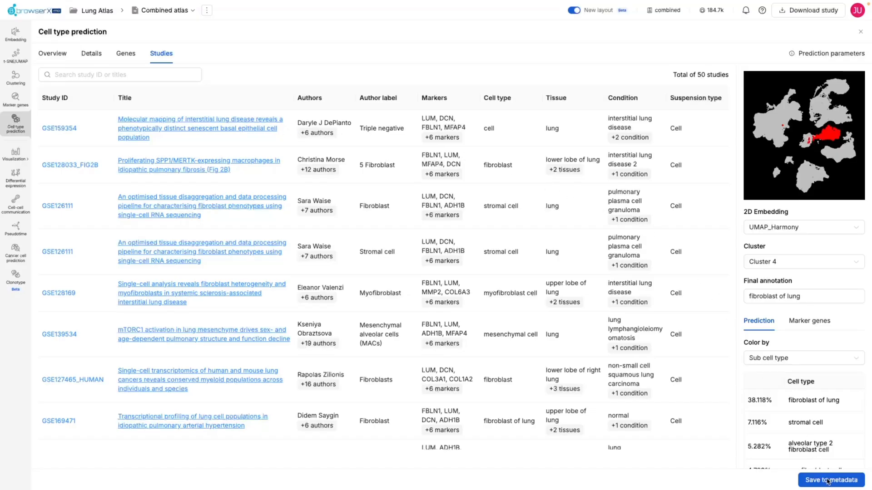
pyautogui.click(828, 480)
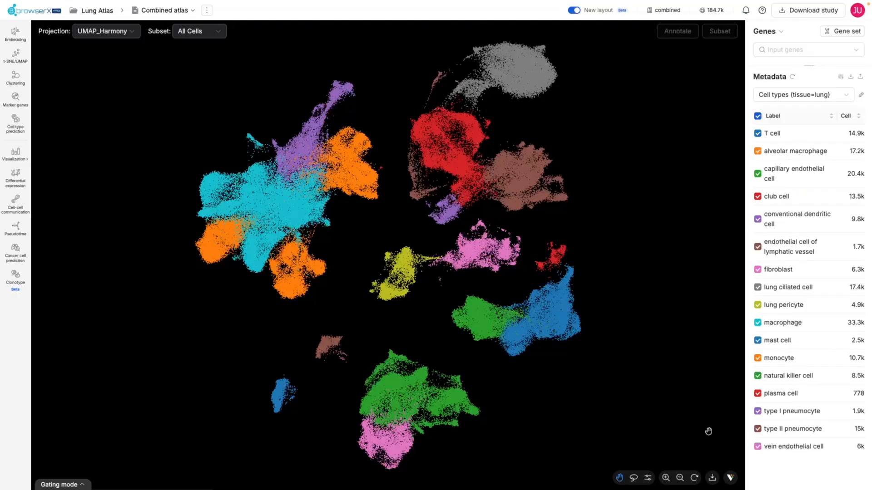
# Highlight the macrophage and alveolar macrophage populations on the UMAP, then clear the selection
pyautogui.click(808, 322)
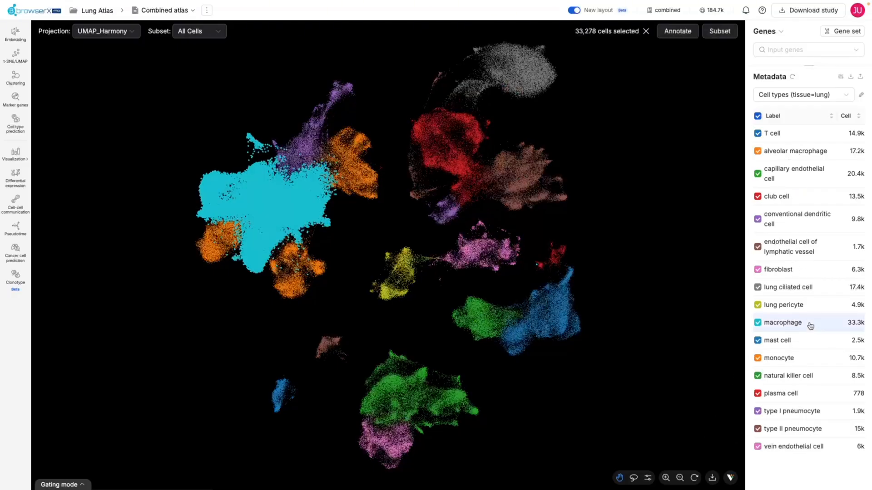
pyautogui.click(821, 154)
pyautogui.click(830, 153)
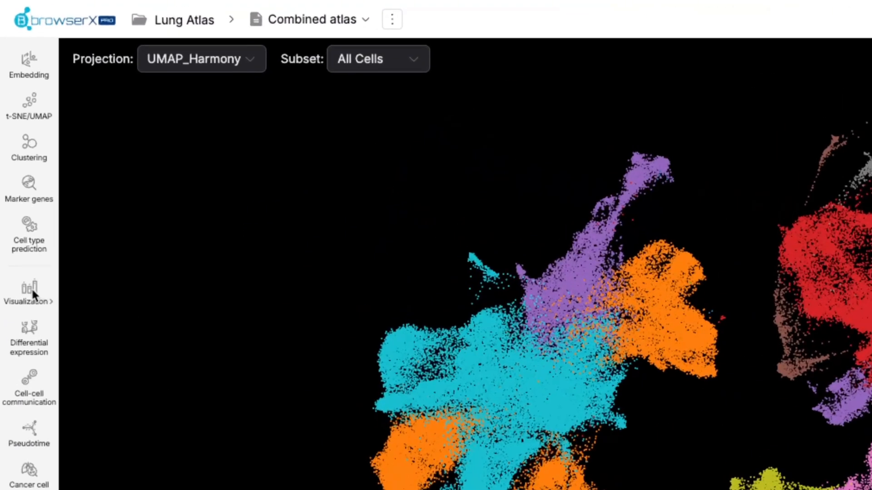
# Create violin plots with box plots for the genes MARCO and COL1A1 in Basic Charts
pyautogui.click(31, 290)
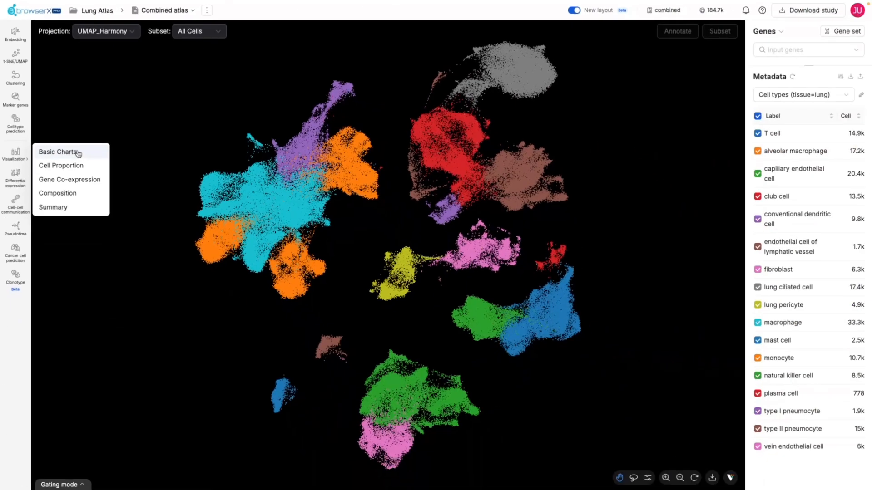
pyautogui.click(149, 293)
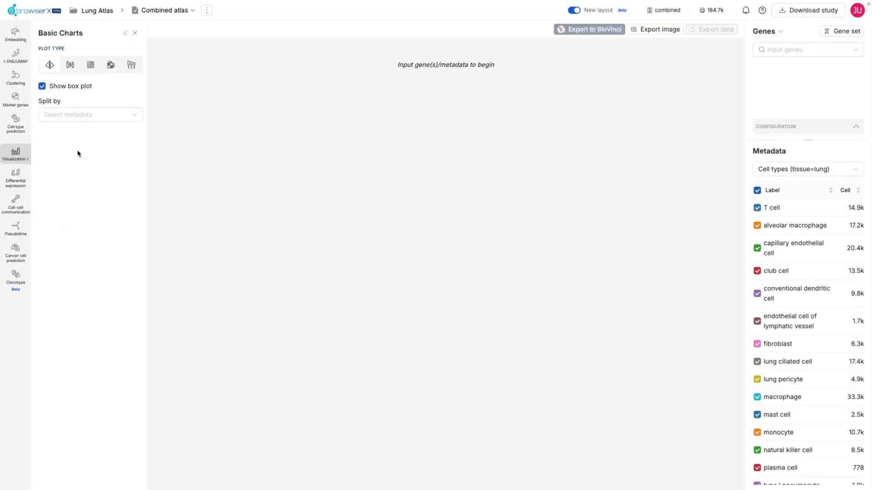
pyautogui.click(793, 50)
pyautogui.write('marco')
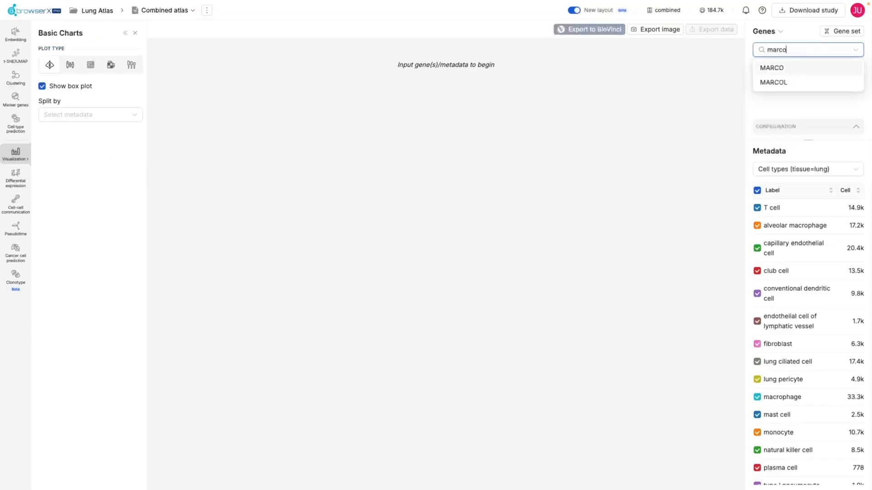
pyautogui.click(793, 68)
pyautogui.click(792, 50)
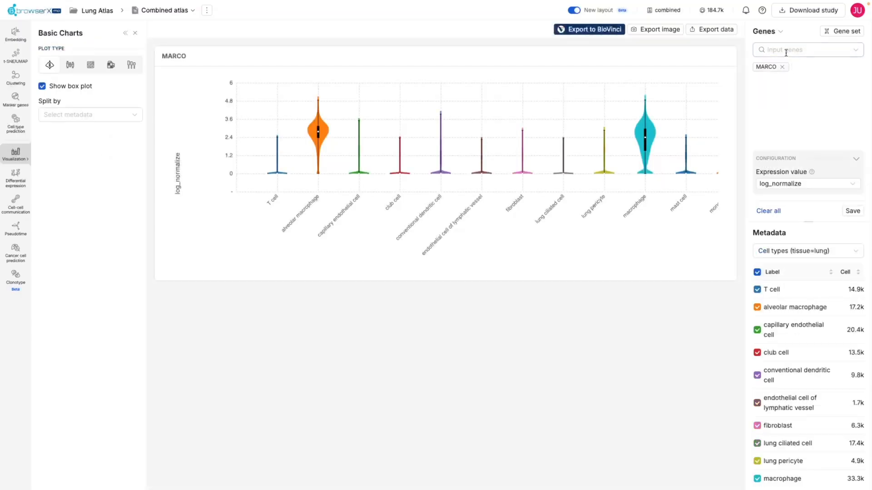
pyautogui.write('col1a1')
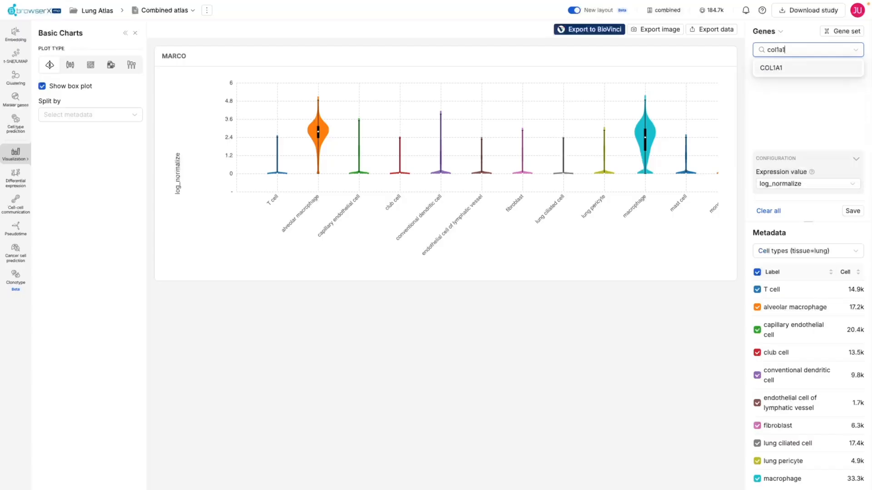
pyautogui.press('Return')
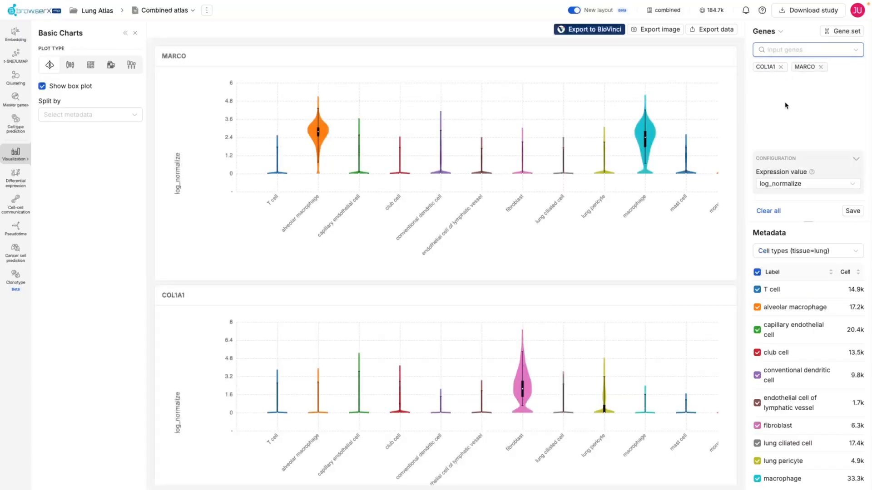
# Limit the violin plots to the fibroblast and macrophage cell types
pyautogui.click(757, 273)
pyautogui.click(757, 426)
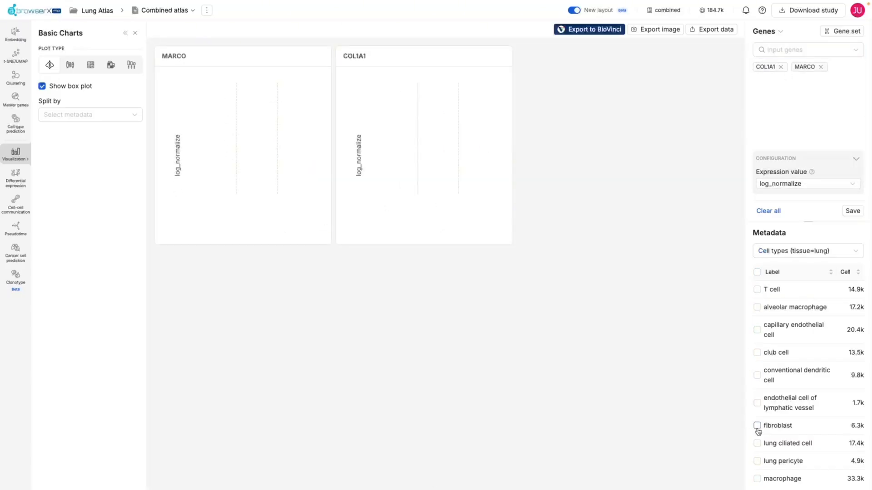
pyautogui.click(757, 479)
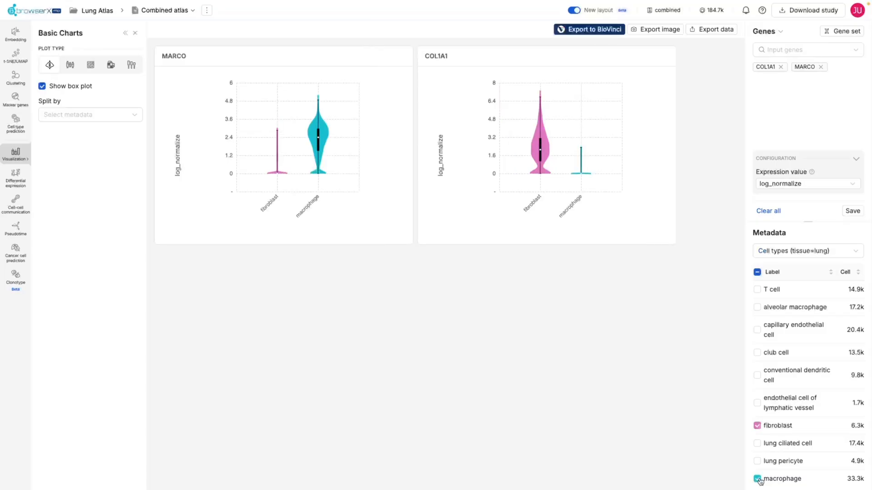
# Split the violin plots by the Condition metadata and color them by split
pyautogui.click(75, 116)
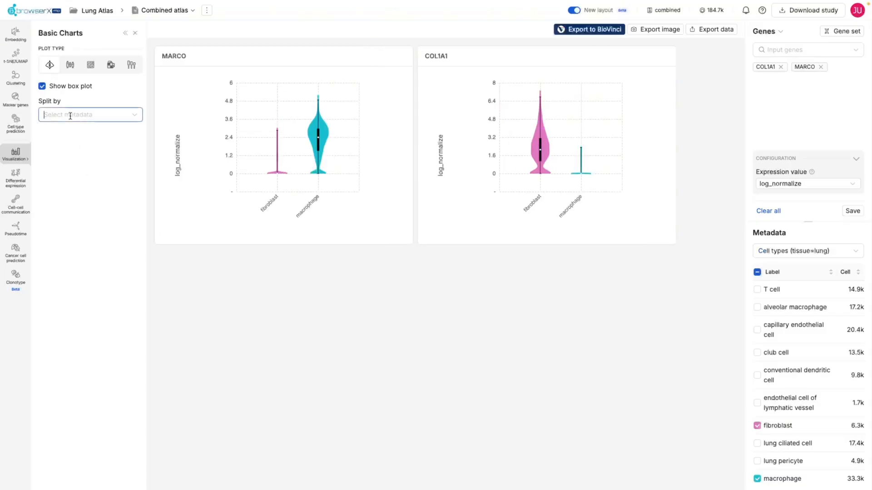
pyautogui.write('condition')
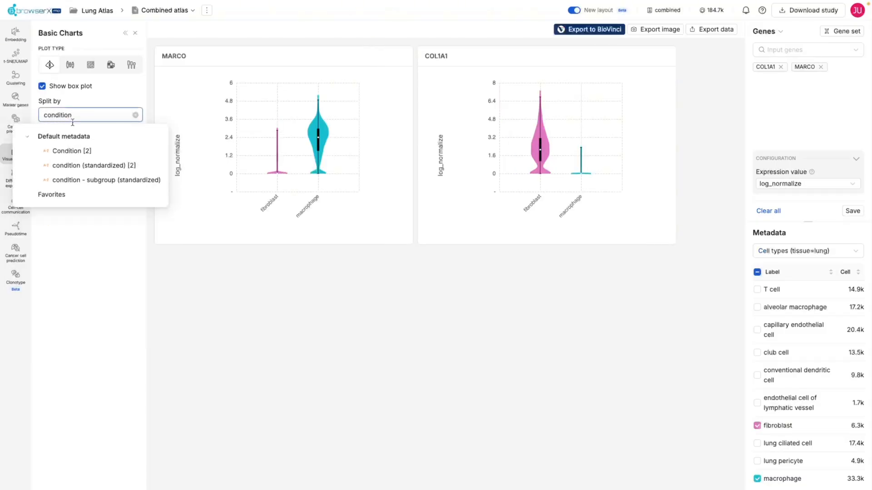
pyautogui.click(83, 156)
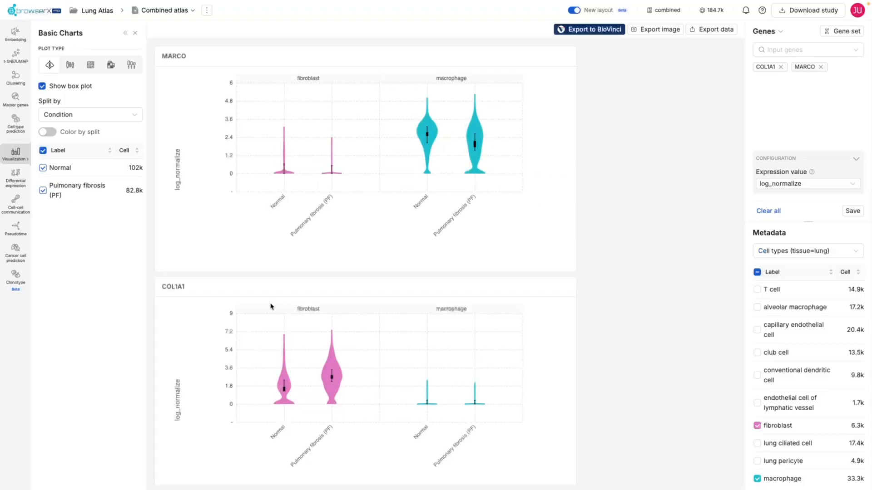
pyautogui.click(42, 133)
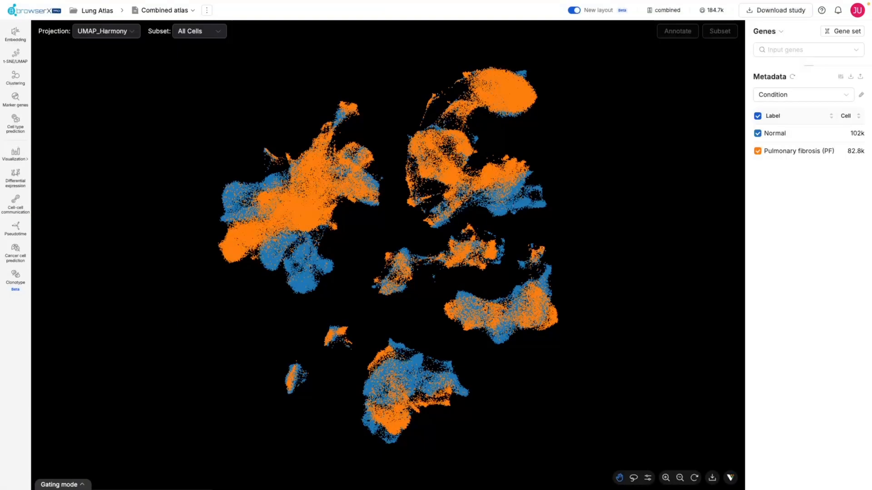
# Create a Cell Proportion chart of Cell types (tissue=lung) across Condition and inspect its bars
pyautogui.click(15, 156)
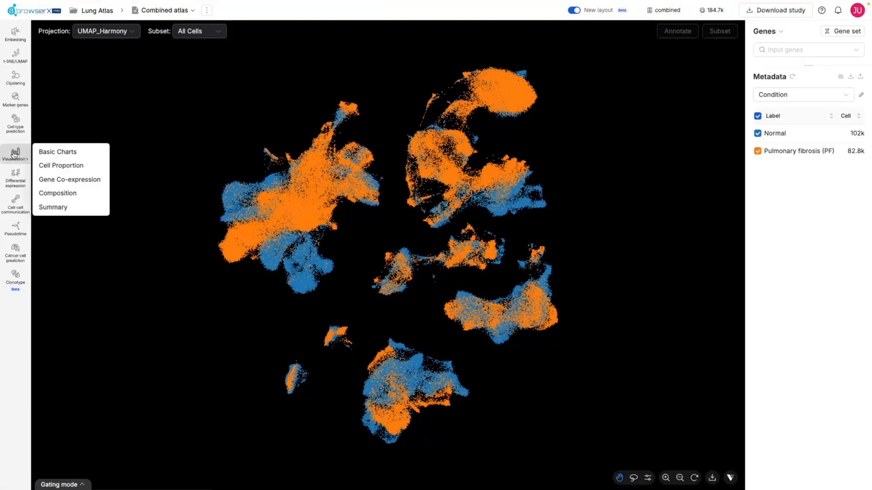
pyautogui.click(46, 166)
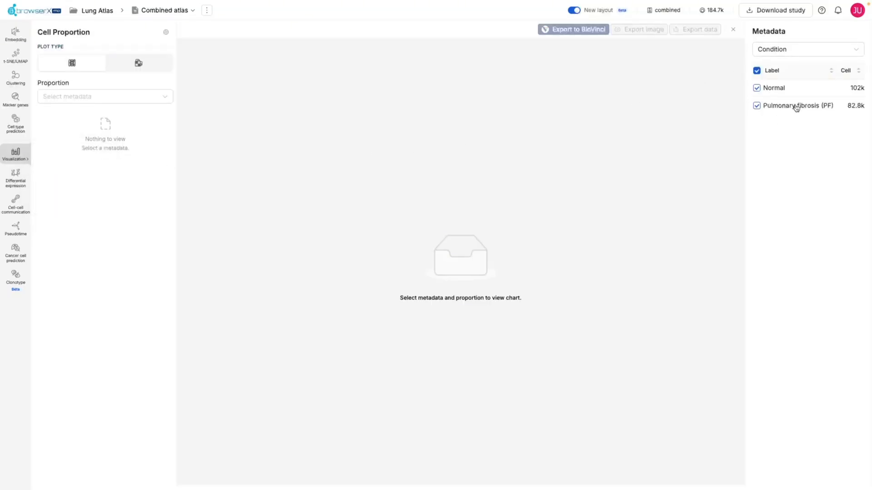
pyautogui.click(148, 96)
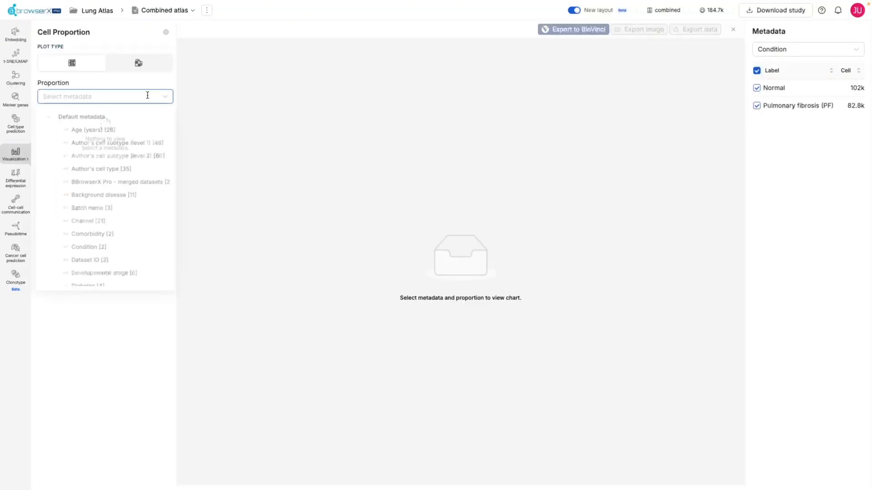
pyautogui.click(78, 118)
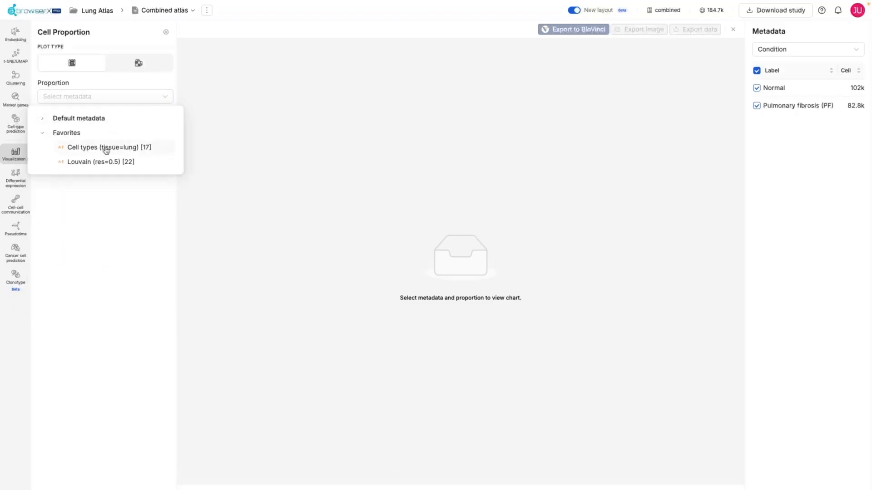
pyautogui.click(111, 149)
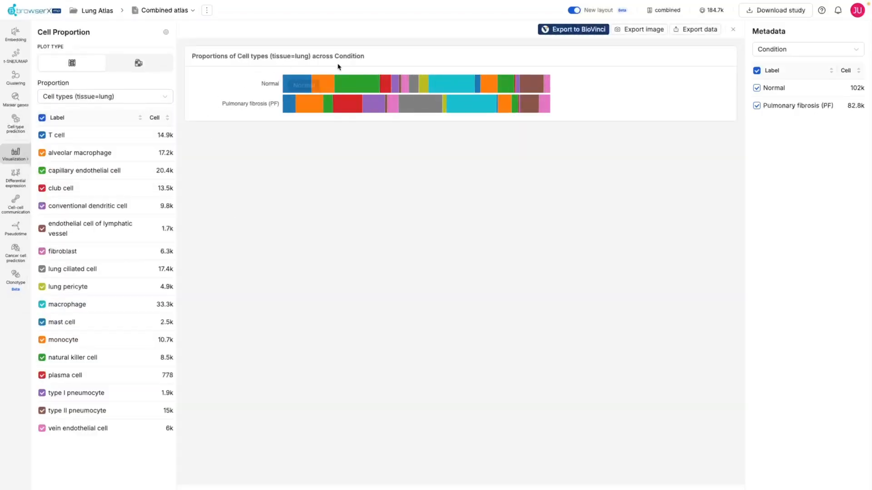
pyautogui.moveTo(366, 83)
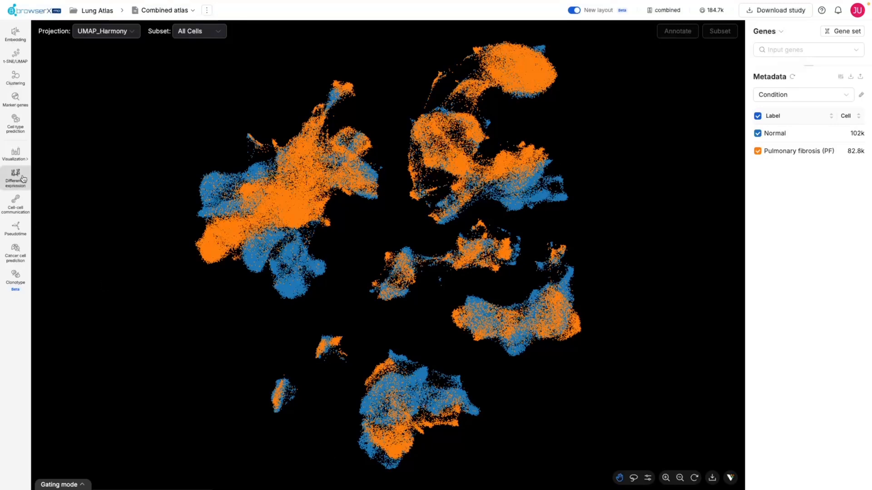
# Set up a differential expression analysis with the Pseudobulk (DESeq2) method and Subject ID as the sample-level metadata
pyautogui.moveTo(24, 178)
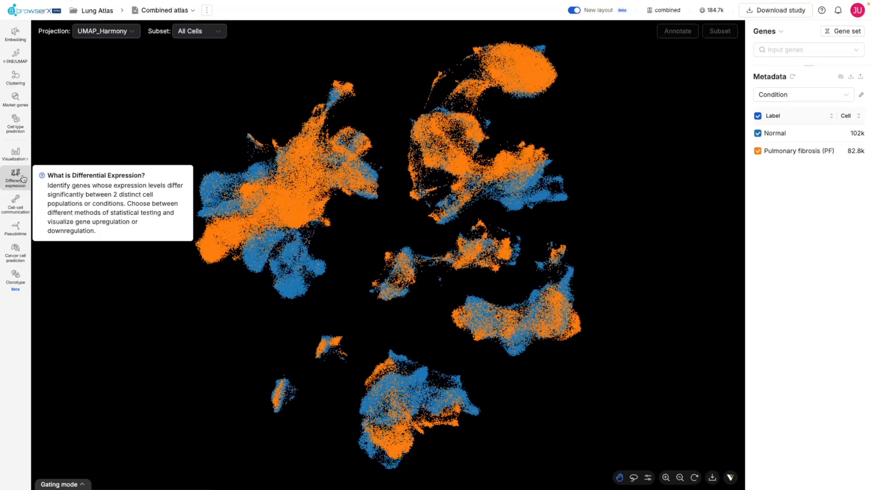
pyautogui.click(15, 176)
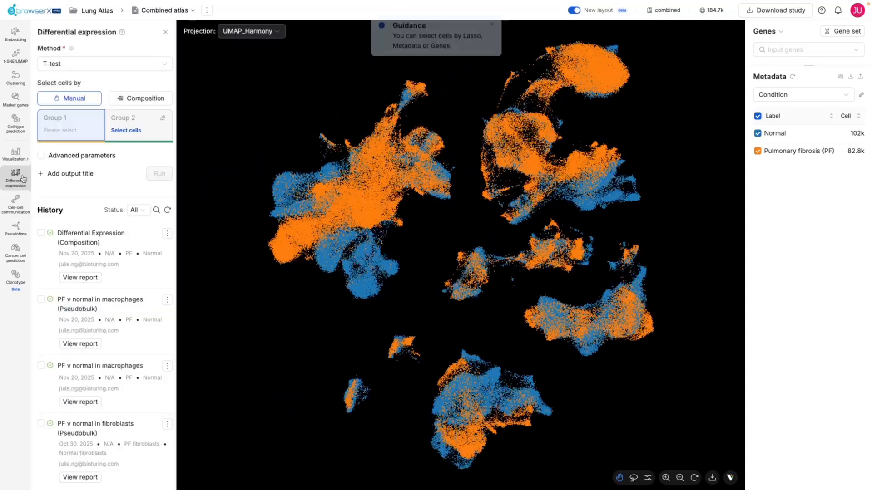
pyautogui.click(166, 64)
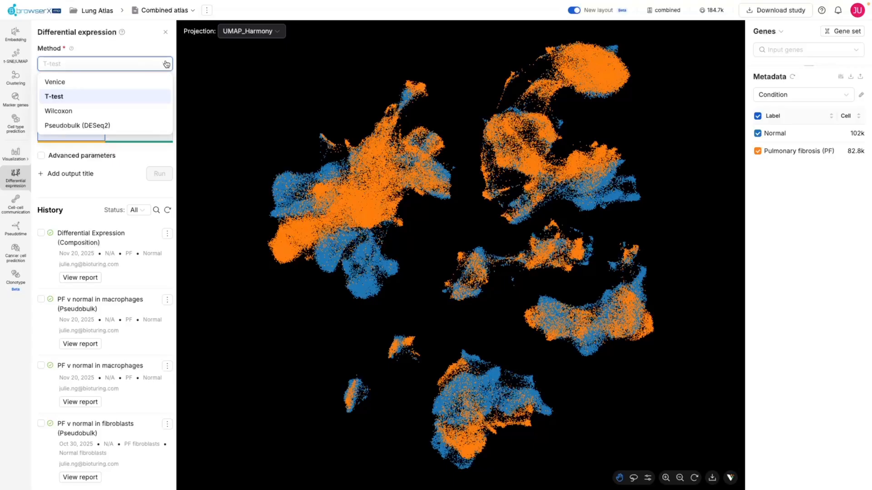
pyautogui.click(153, 126)
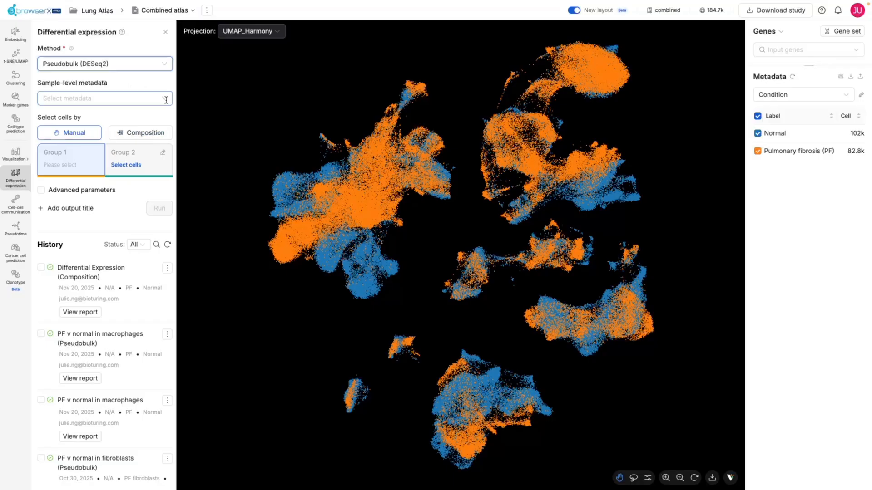
pyautogui.click(129, 98)
pyautogui.write('subje')
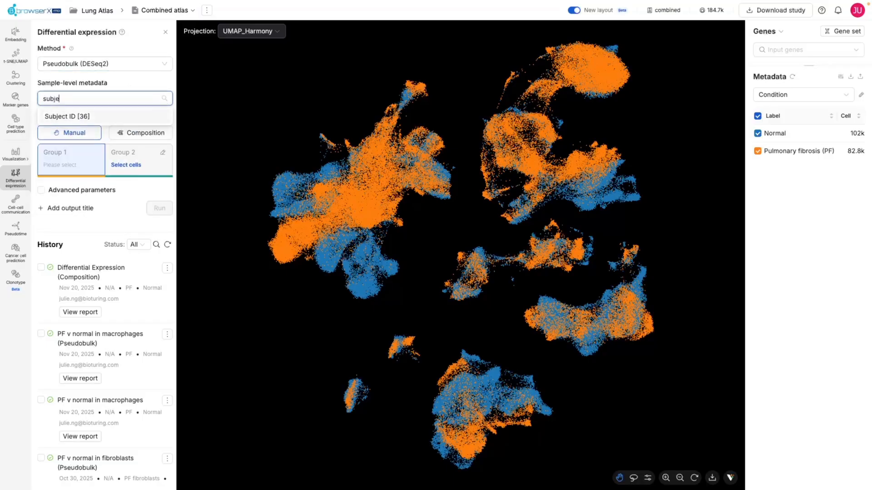
pyautogui.click(153, 117)
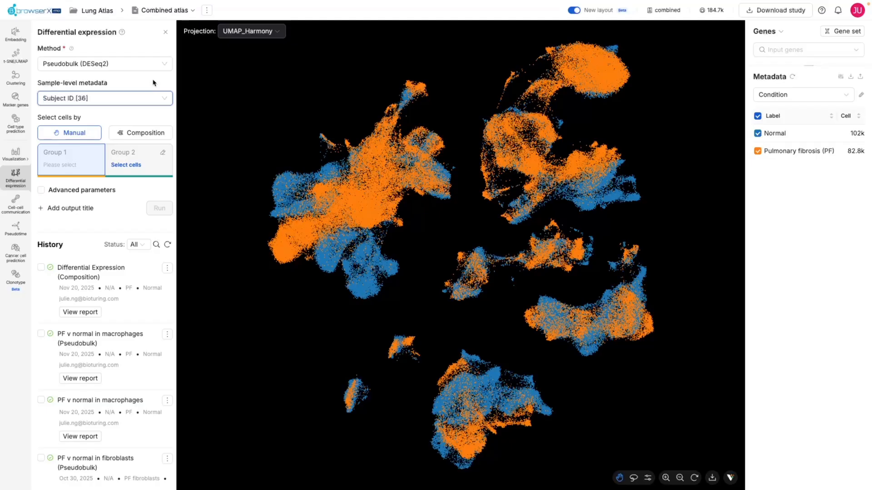
# Enable the advanced parameters of the differential expression analysis and set the layer to X (raw)
pyautogui.click(84, 195)
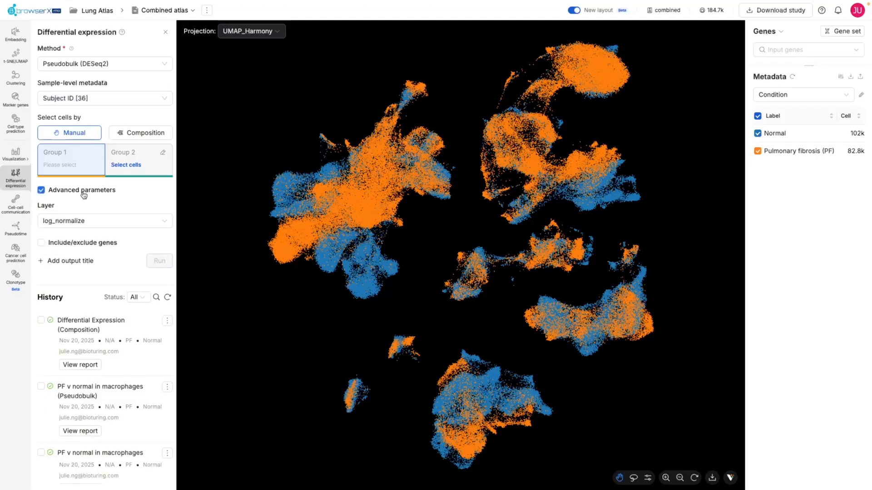
pyautogui.click(114, 221)
pyautogui.click(113, 238)
# Select cells by composition, with Cell types (tissue=lung) as level 1 filtered to macrophage
pyautogui.click(142, 137)
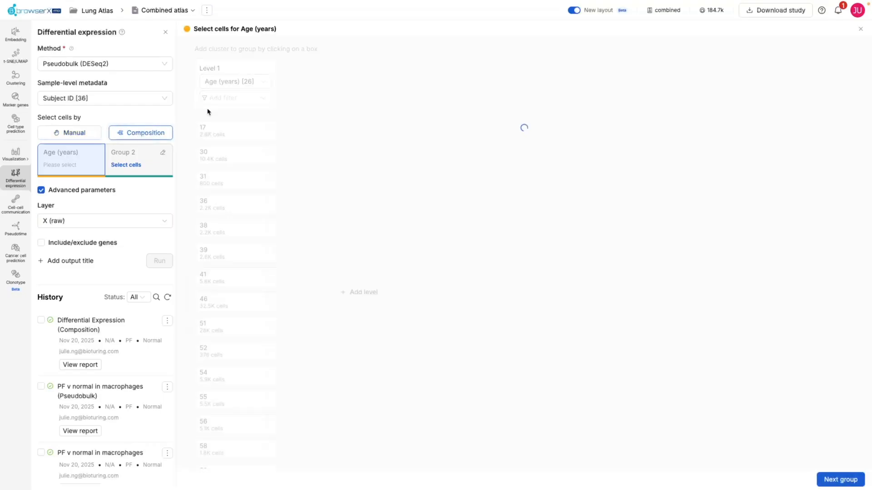
pyautogui.click(263, 81)
pyautogui.write('cell')
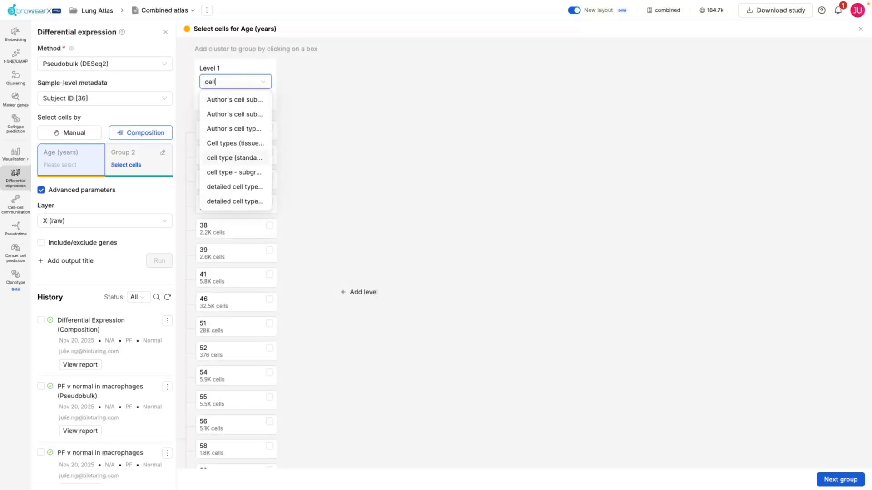
pyautogui.click(237, 145)
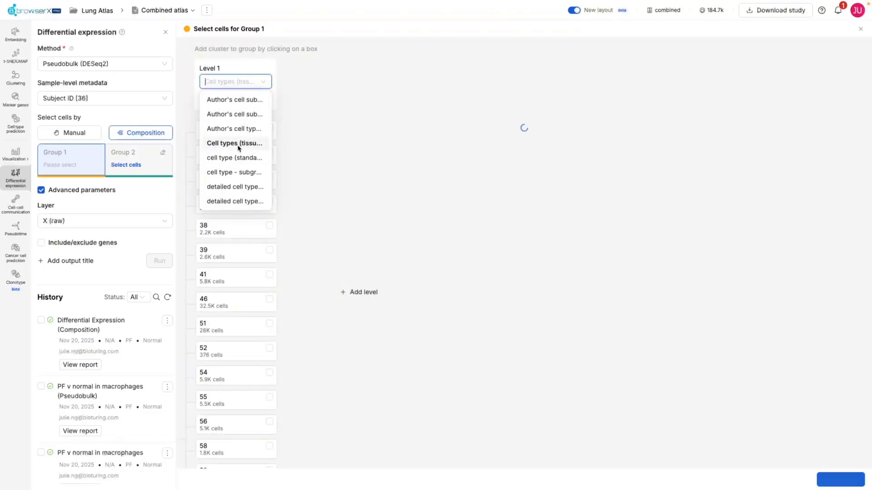
pyautogui.click(218, 98)
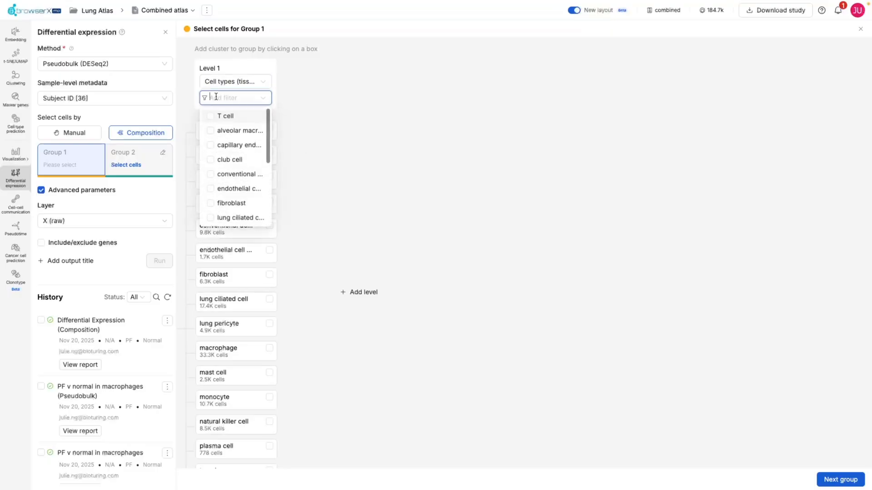
pyautogui.write('macroph')
pyautogui.click(214, 130)
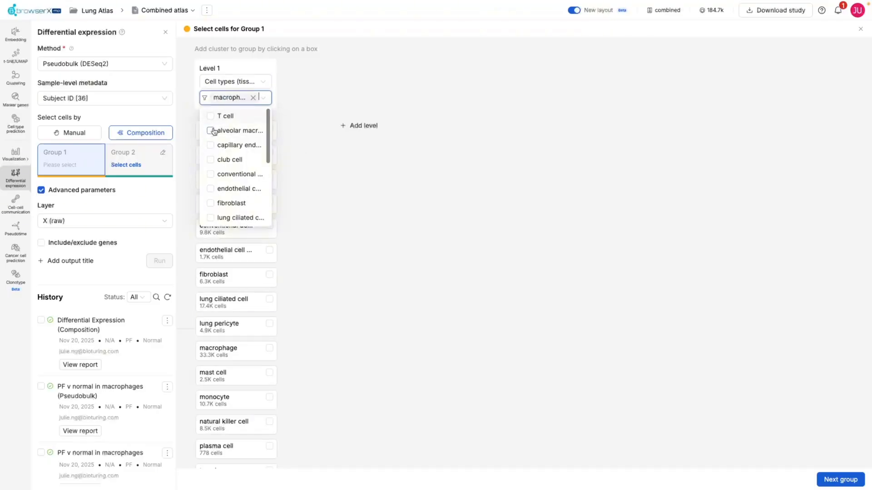
# Add a second composition level that divides the macrophages by the Condition metadata
pyautogui.click(356, 126)
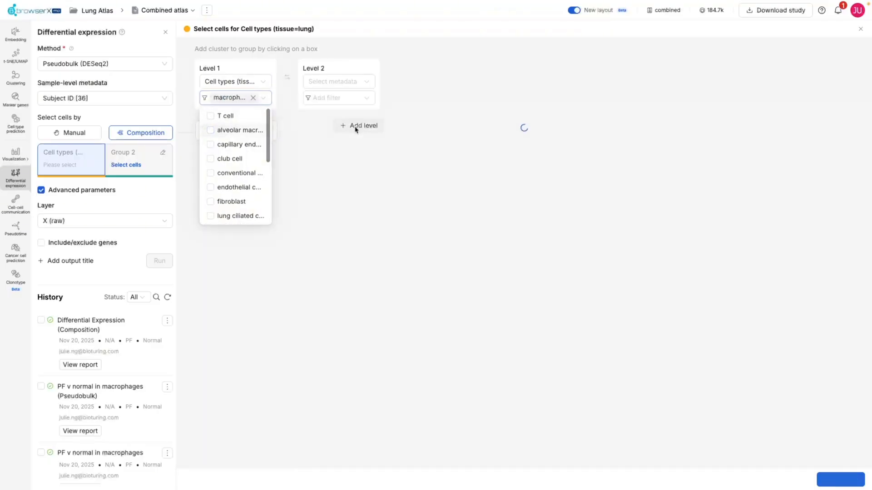
pyautogui.click(366, 83)
pyautogui.write('con')
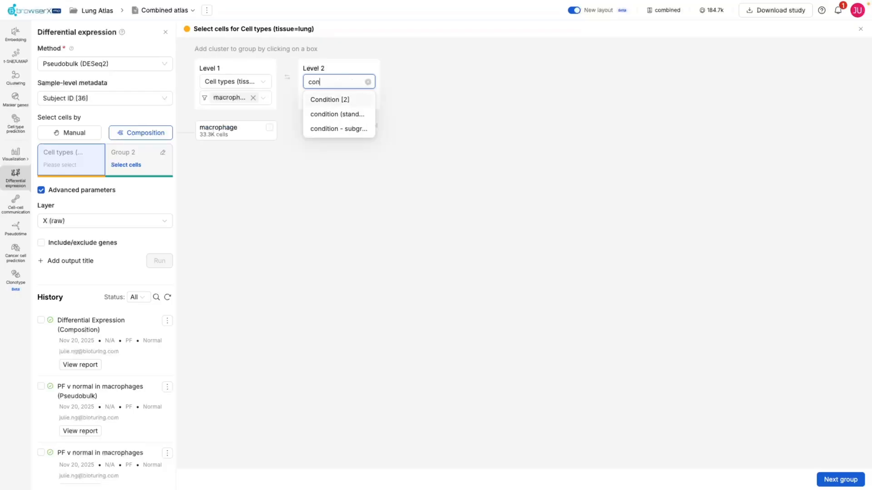
pyautogui.click(331, 99)
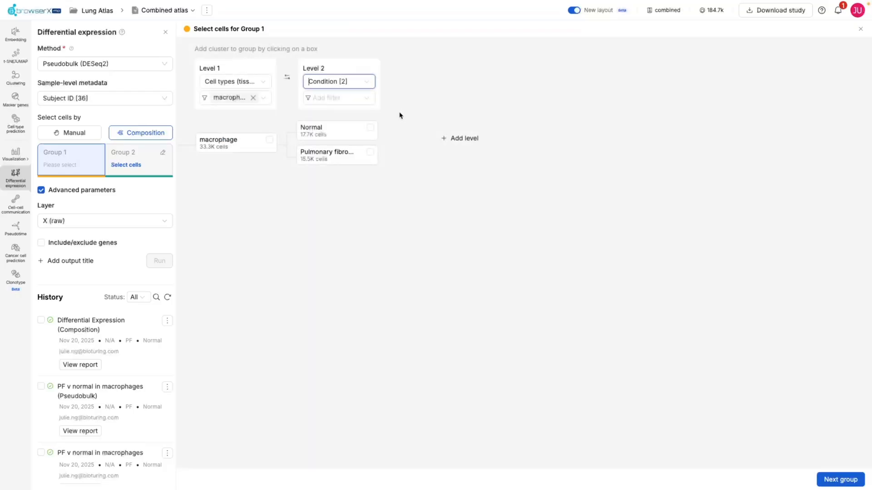
# Assign the pulmonary fibrosis macrophages to Group 1 and the normal macrophages to Group 2, and complete the cell selection
pyautogui.click(370, 153)
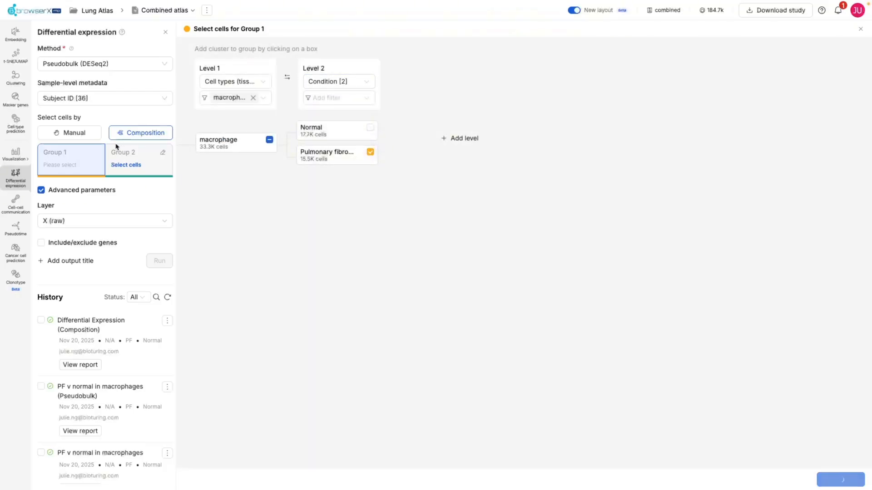
pyautogui.click(370, 128)
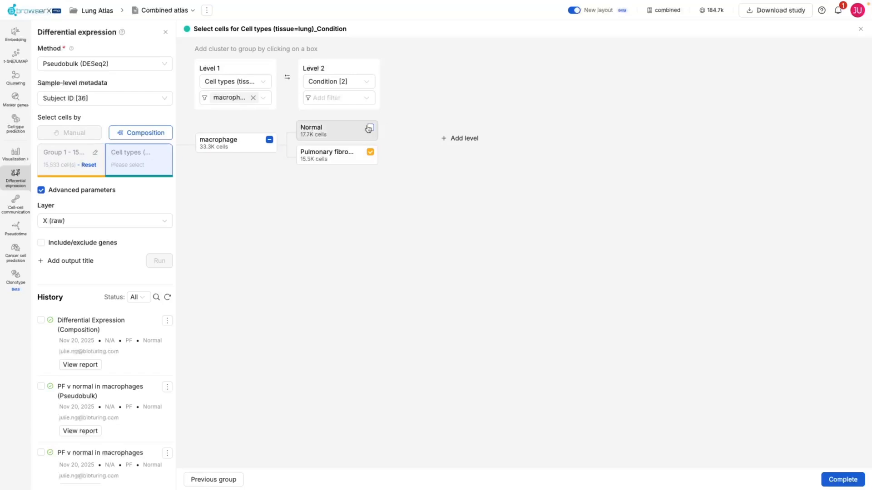
pyautogui.click(856, 479)
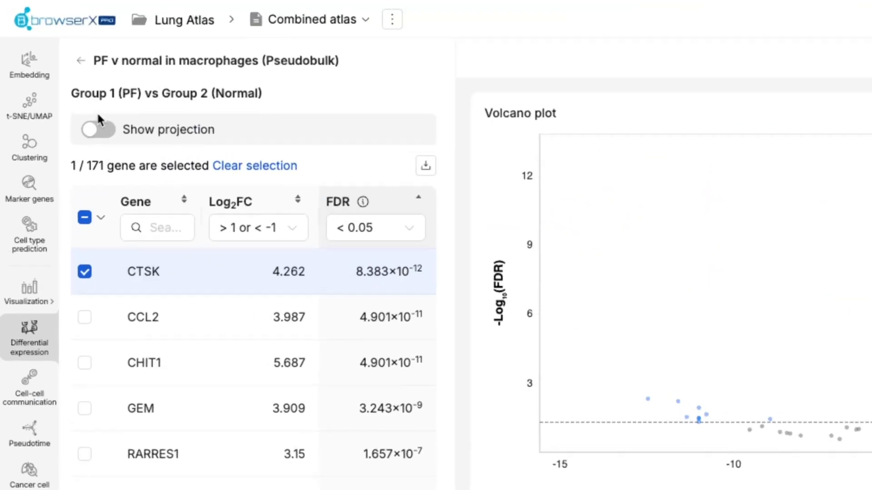
# Turn on projections in the PF v normal in macrophages (Pseudobulk) report, select gene CCL2 and move its preview off the gene table
pyautogui.click(91, 131)
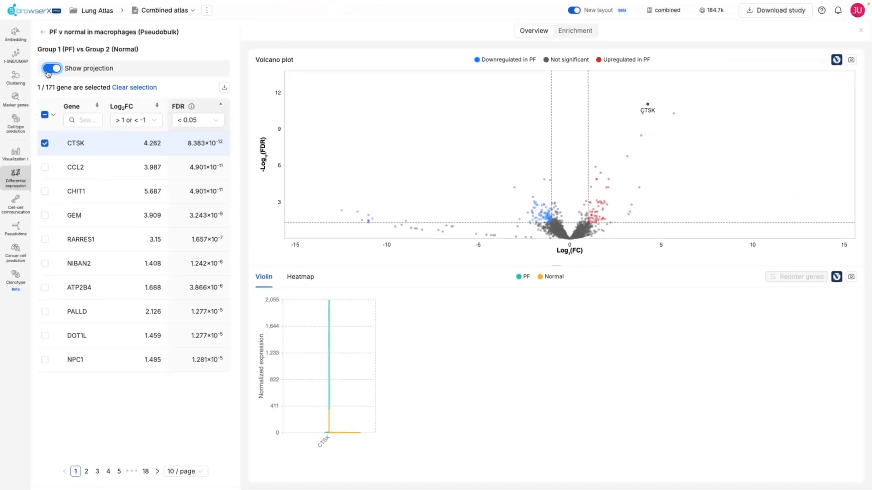
pyautogui.click(45, 168)
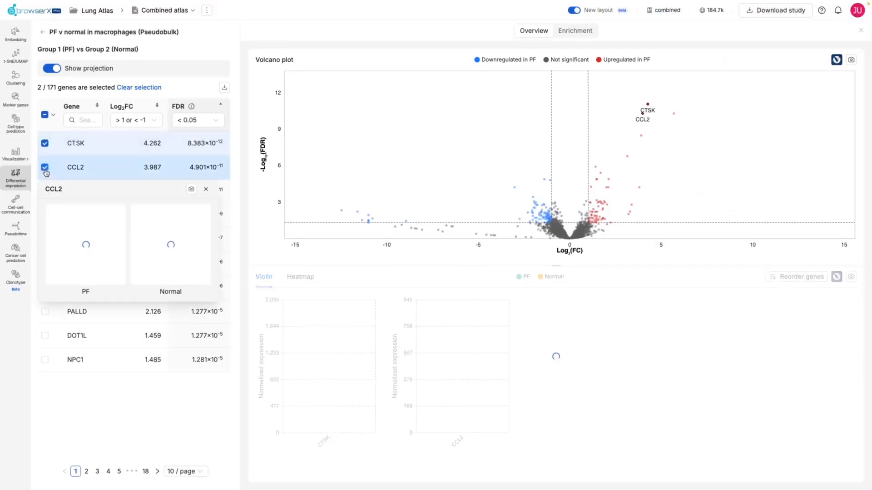
pyautogui.moveTo(119, 190); pyautogui.dragTo(253, 162)
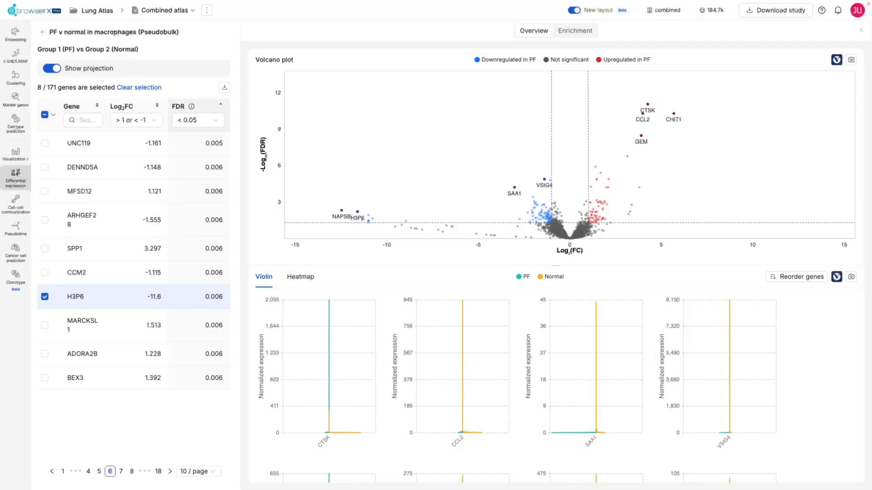
# Open the volcano plot in BioVinci and set the font size of its gene labels to 20 px
pyautogui.click(811, 102)
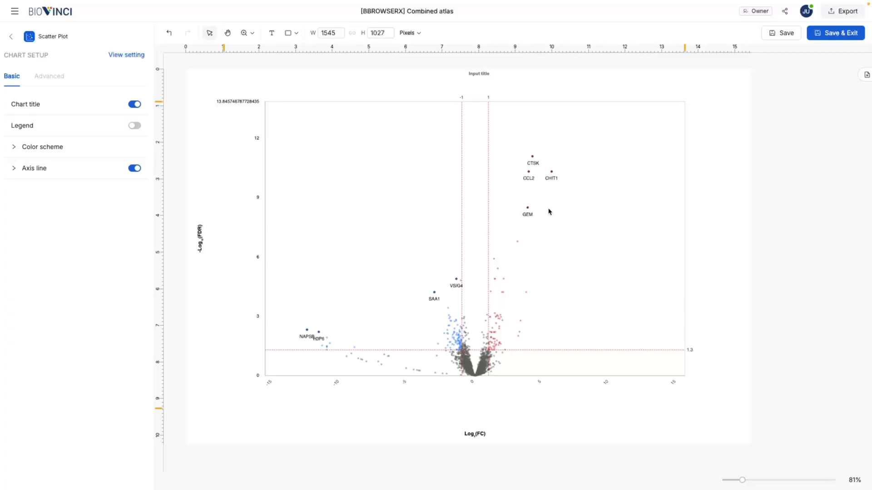
pyautogui.click(551, 189)
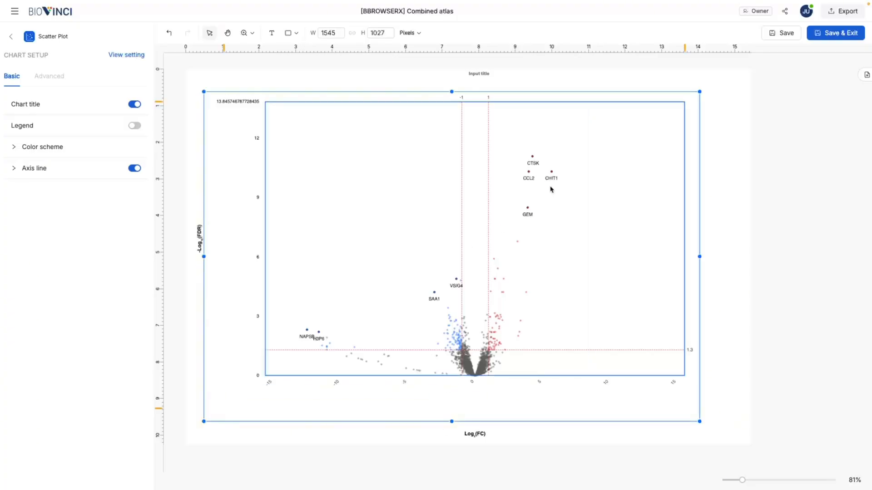
pyautogui.click(551, 180)
pyautogui.click(544, 58)
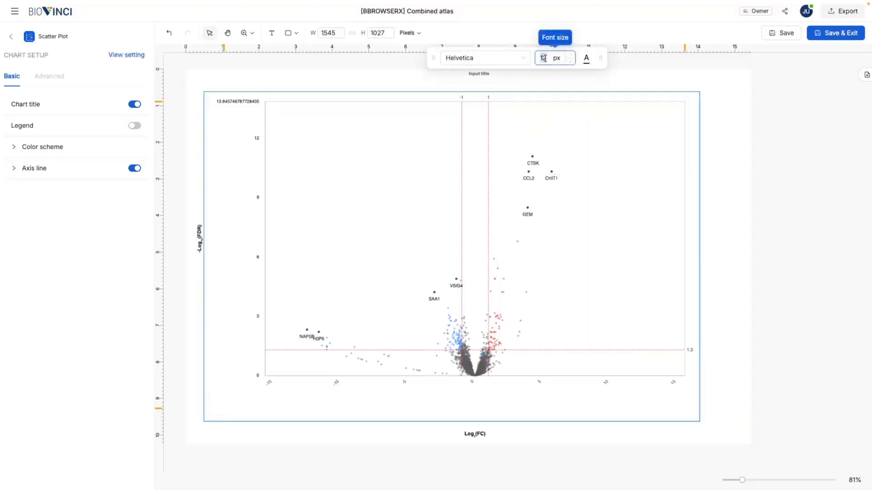
pyautogui.write('20')
pyautogui.click(630, 158)
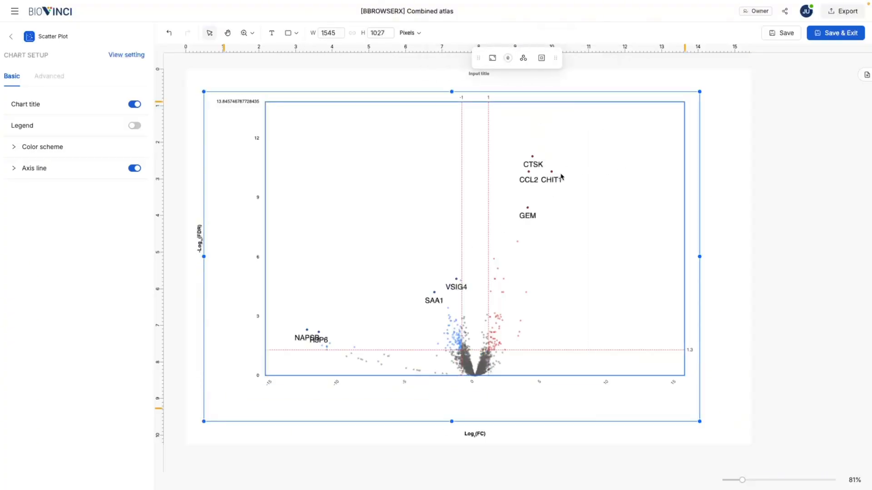
# Move the CHIT1 and H3P6 labels on the volcano plot away from their neighbouring labels
pyautogui.moveTo(555, 180); pyautogui.dragTo(564, 178)
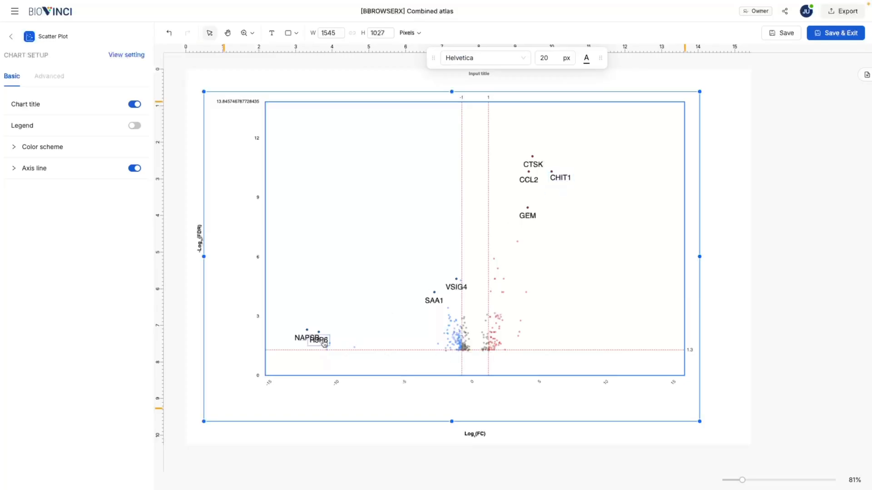
pyautogui.moveTo(324, 343); pyautogui.dragTo(330, 329)
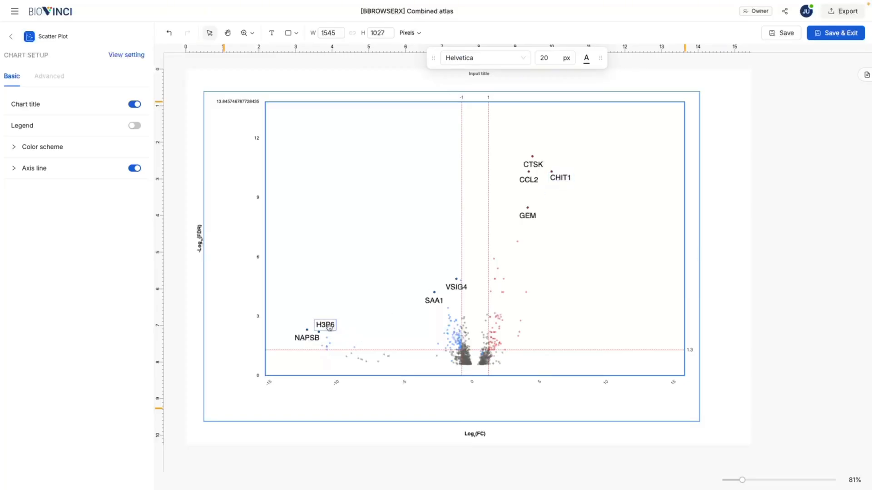
pyautogui.click(763, 302)
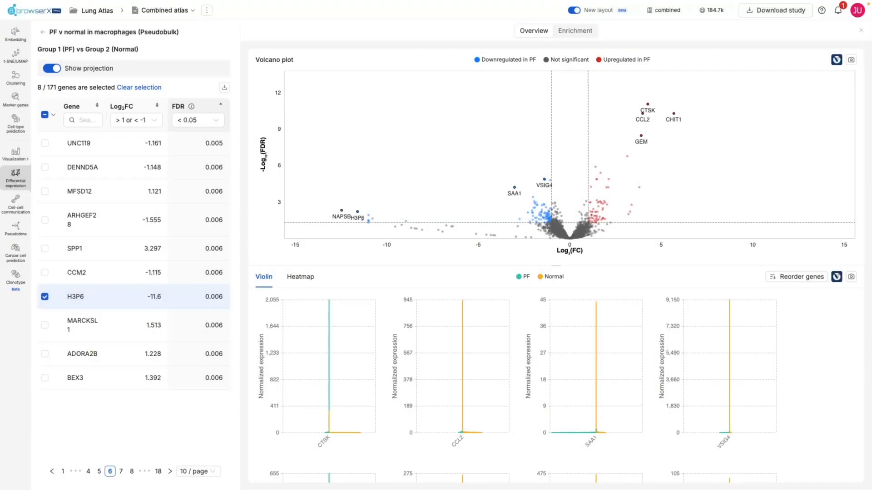
# Set up an enrichment run in BBrowserX using all ten databases, from GO_Biological_Process_2023 through MAGMA_Drugs_and_Diseases
pyautogui.click(572, 32)
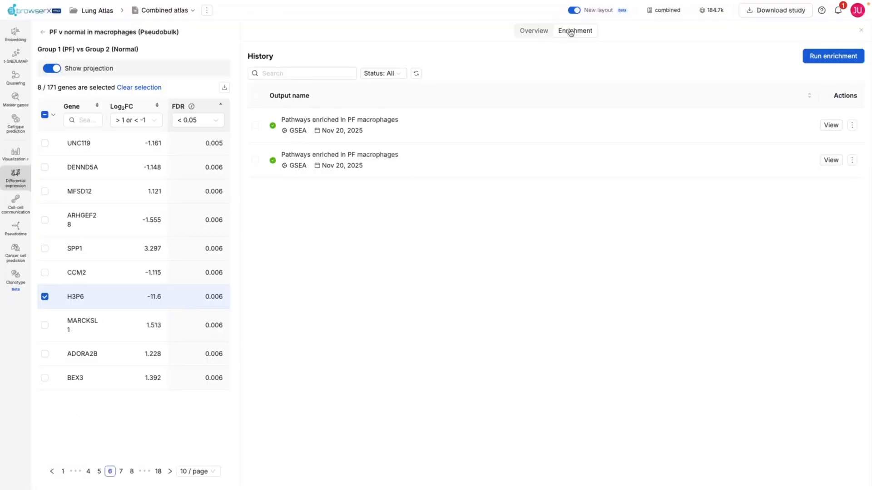
pyautogui.click(808, 60)
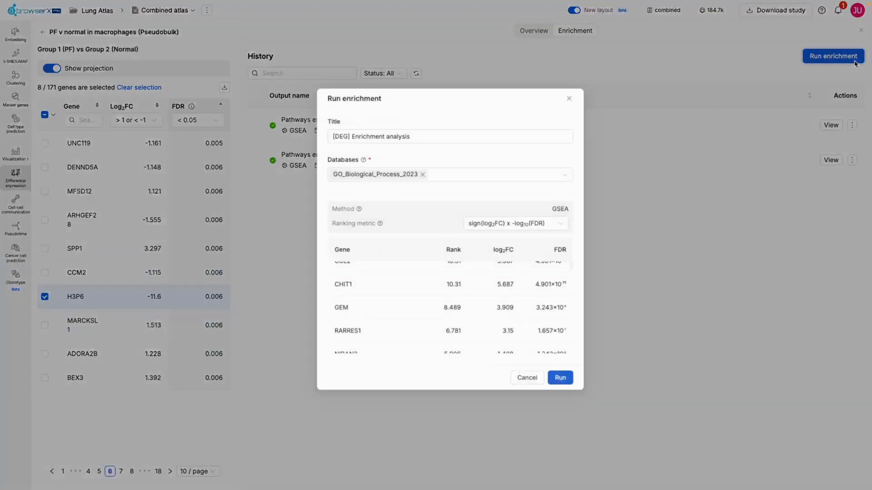
pyautogui.click(561, 179)
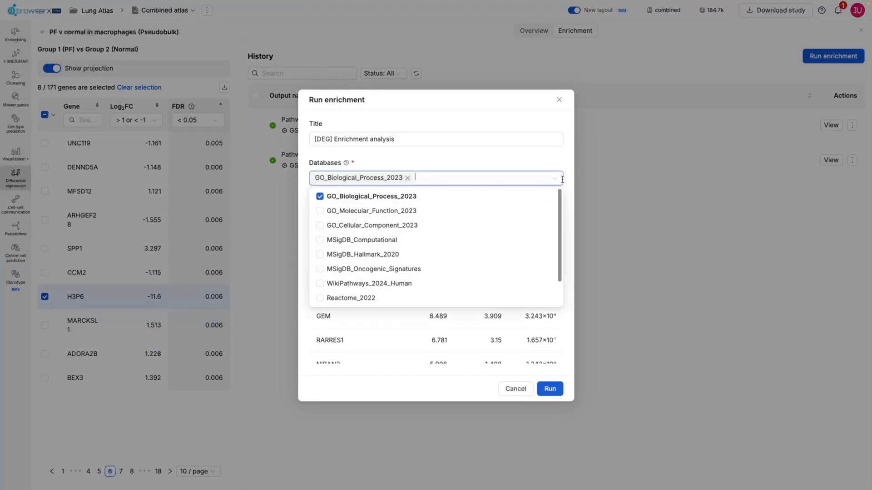
pyautogui.click(484, 211)
pyautogui.click(482, 226)
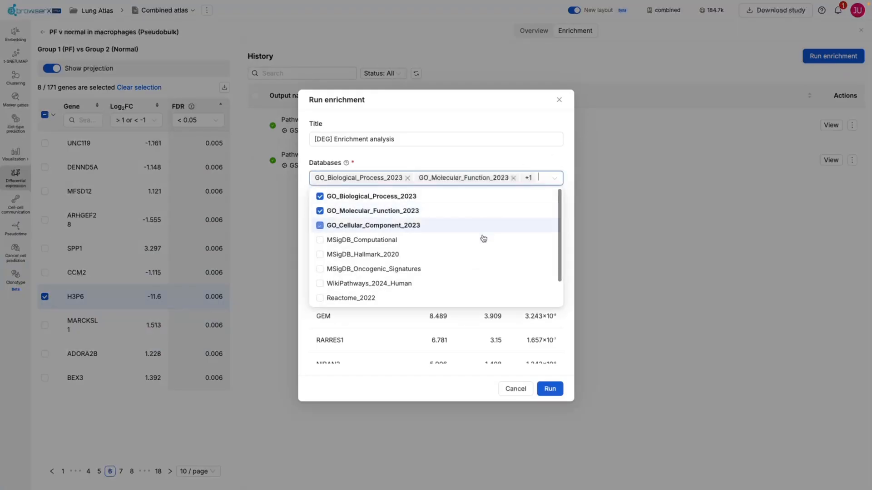
pyautogui.click(481, 240)
pyautogui.click(482, 254)
pyautogui.click(487, 270)
pyautogui.click(488, 283)
pyautogui.click(491, 298)
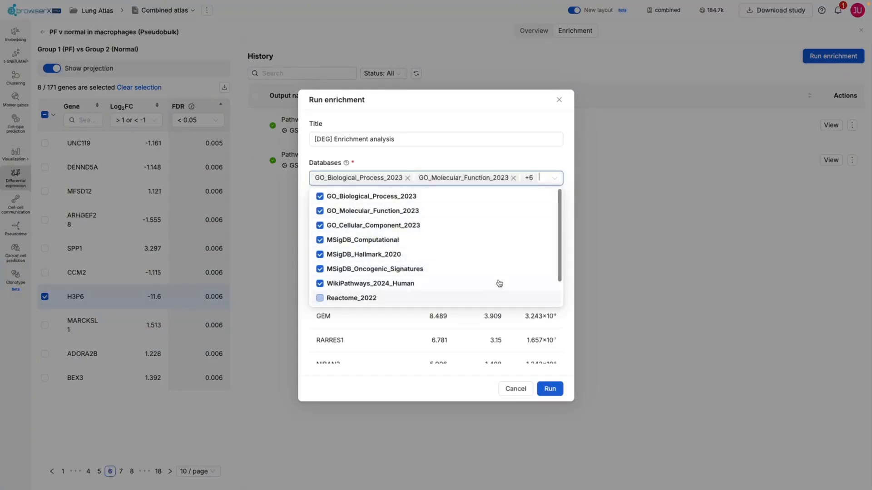
pyautogui.scroll(-1, 497, 277)
pyautogui.click(468, 284)
pyautogui.click(468, 297)
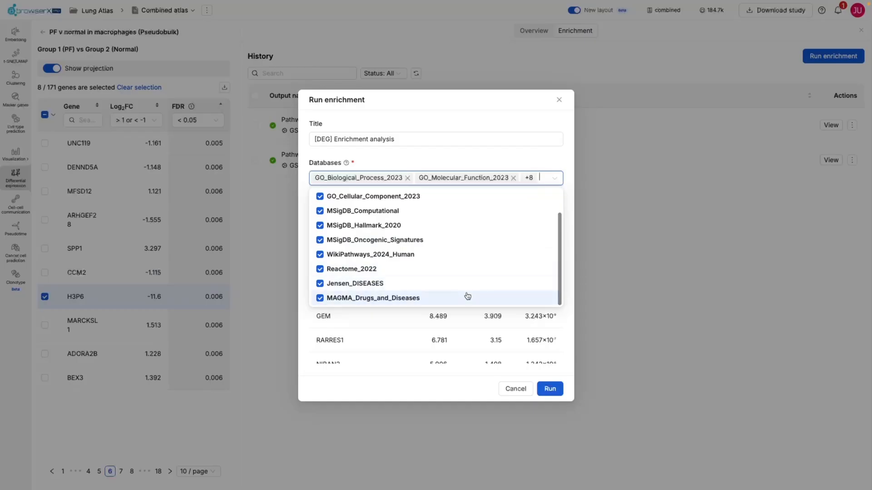
pyautogui.click(555, 177)
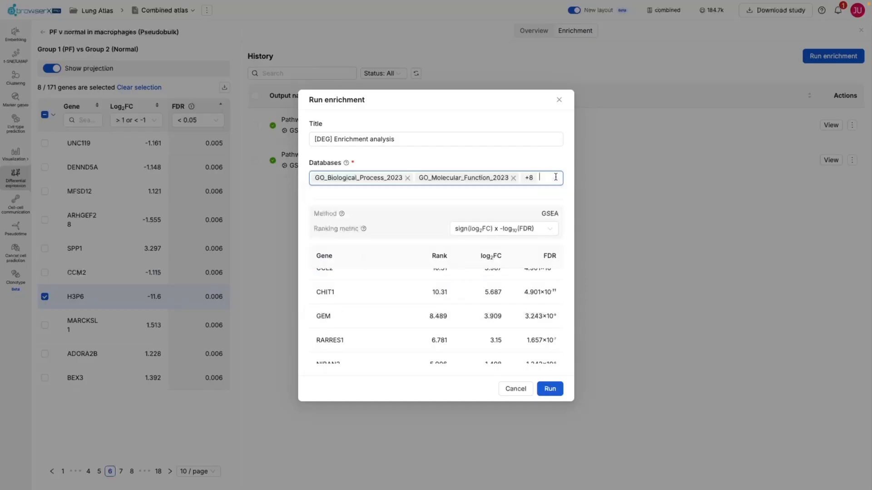
# Set the ranking metric of the enrichment run to Signal2Noise
pyautogui.click(551, 230)
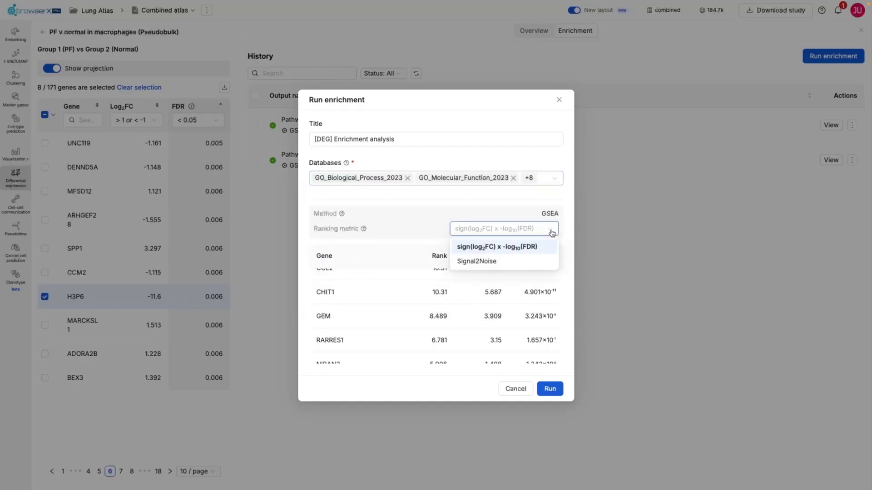
pyautogui.click(546, 260)
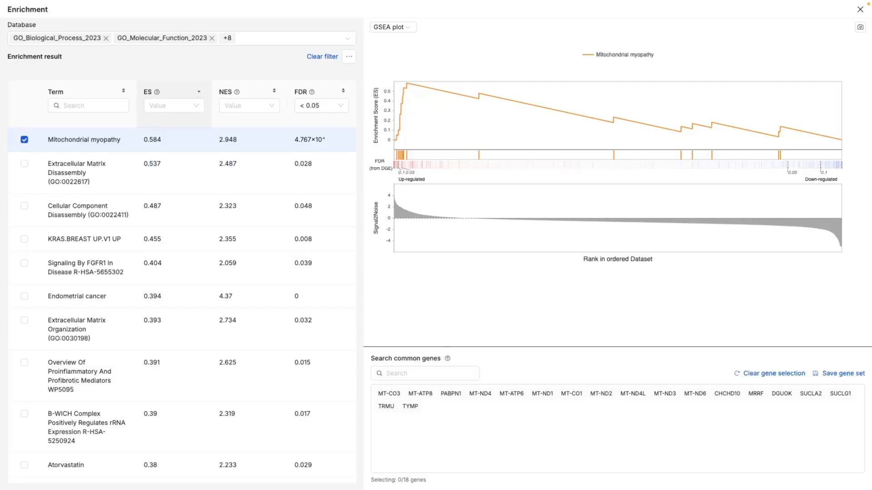
# Add the Extracellular Matrix Disassembly and Cellular Component Disassembly terms to the GSEA plot alongside Mitochondrial myopathy
pyautogui.click(186, 180)
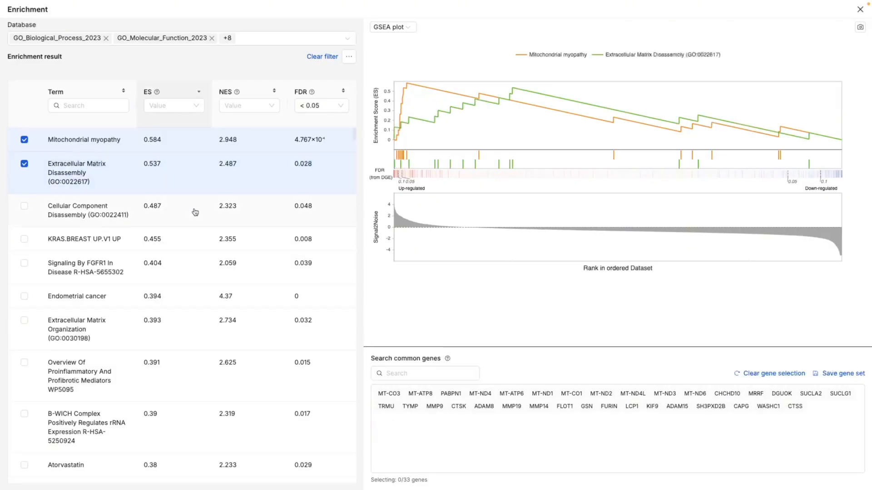
pyautogui.click(195, 213)
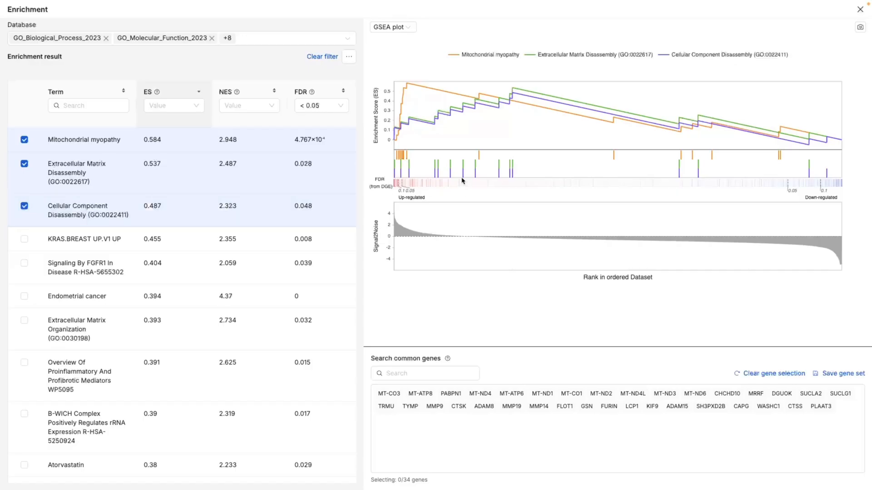
pyautogui.moveTo(463, 176)
# Clear the plotted terms, sort by ascending NES and plot FBXL7 Down-Regulates AURKA and SCF-beta-TrCP Mediated Degradation Of Emi1
pyautogui.click(74, 147)
pyautogui.click(81, 175)
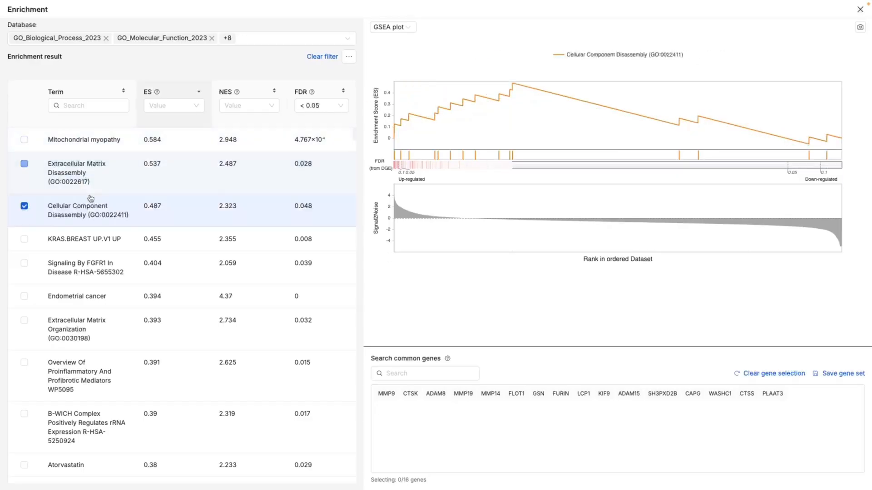
pyautogui.click(91, 202)
pyautogui.click(258, 92)
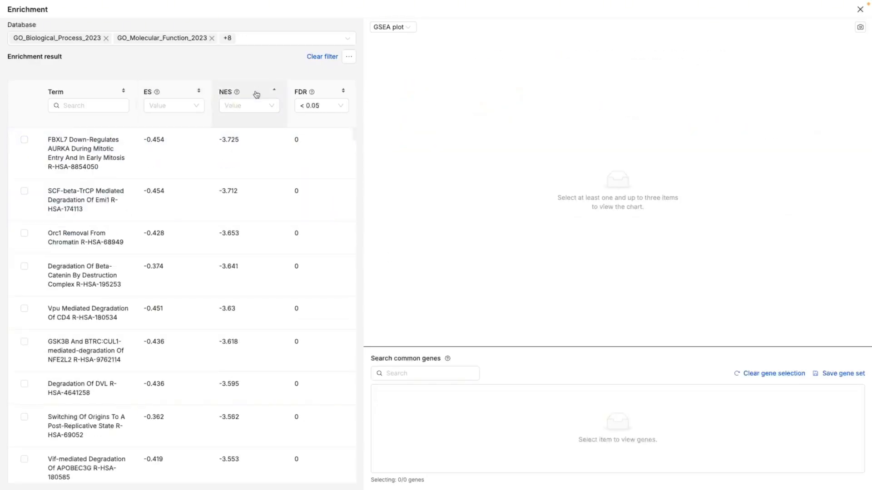
pyautogui.click(182, 165)
pyautogui.click(181, 205)
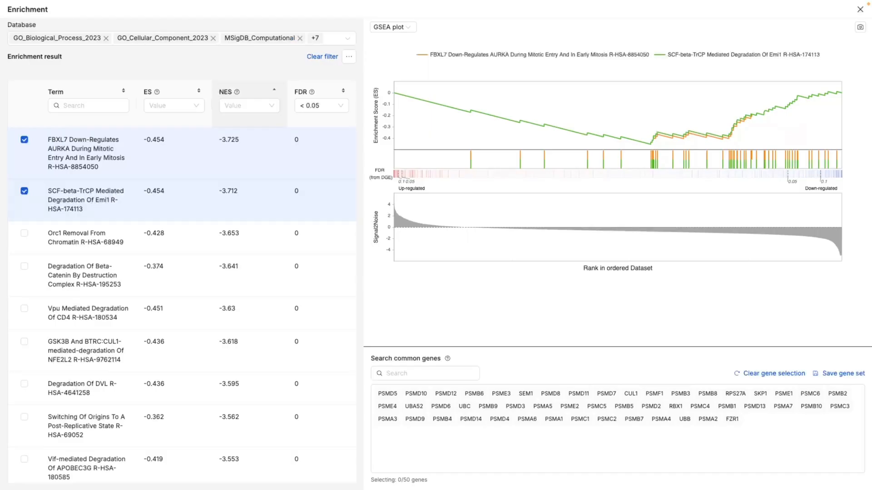
# Deselect both plotted terms and restrict the enrichment results to the GO_Biological_Process_2023 database
pyautogui.click(132, 204)
pyautogui.click(191, 160)
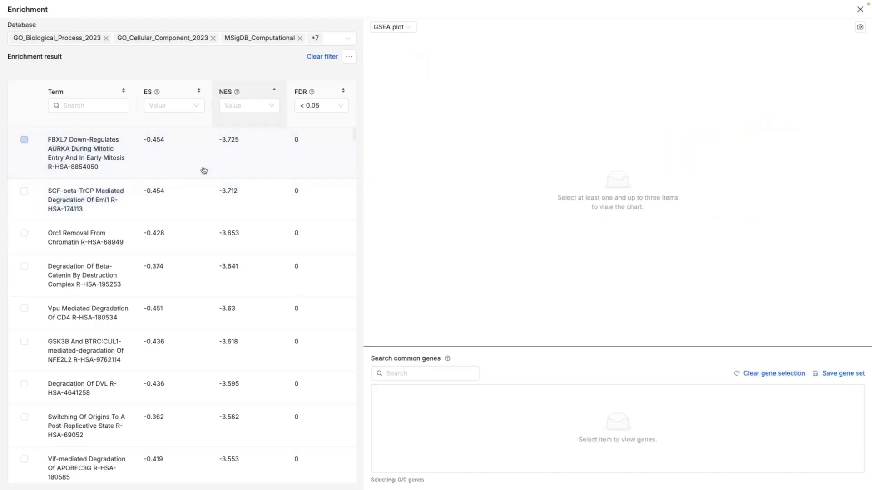
pyautogui.click(350, 36)
pyautogui.scroll(1, 205, 72)
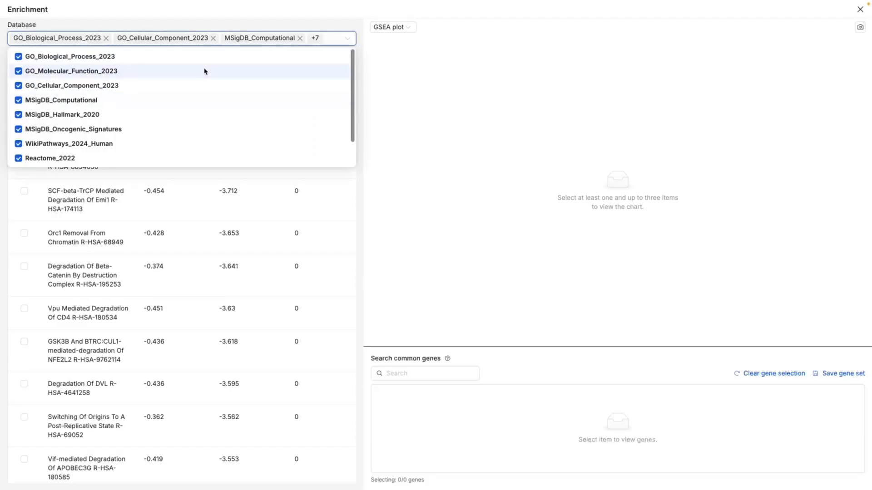
pyautogui.click(201, 87)
pyautogui.click(200, 100)
pyautogui.click(200, 116)
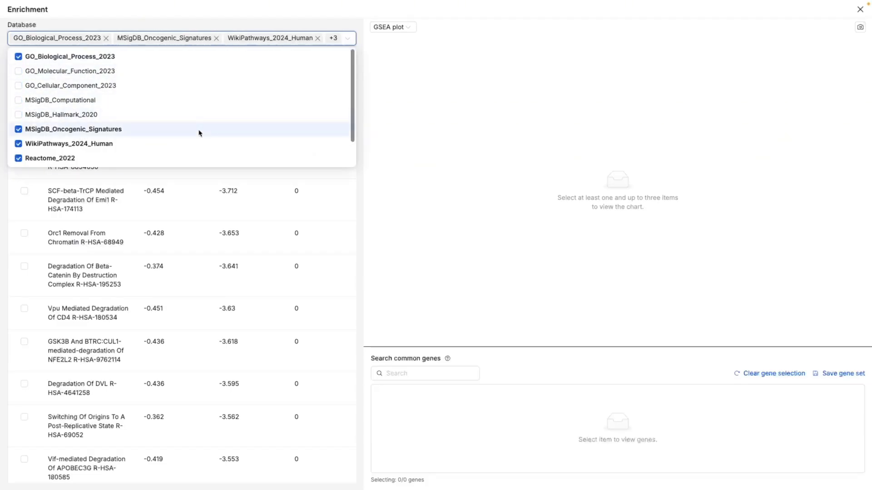
pyautogui.click(199, 130)
pyautogui.click(200, 143)
pyautogui.click(200, 158)
pyautogui.scroll(-1, 202, 144)
pyautogui.click(202, 144)
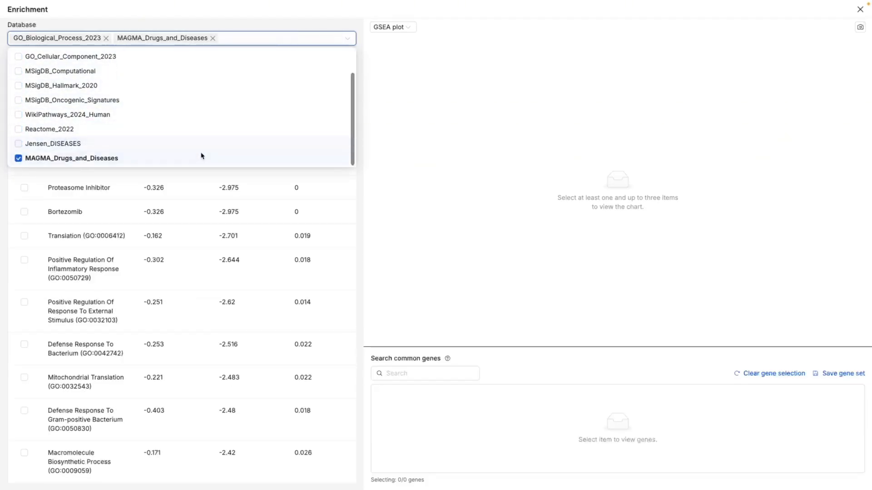
pyautogui.click(202, 158)
pyautogui.click(271, 21)
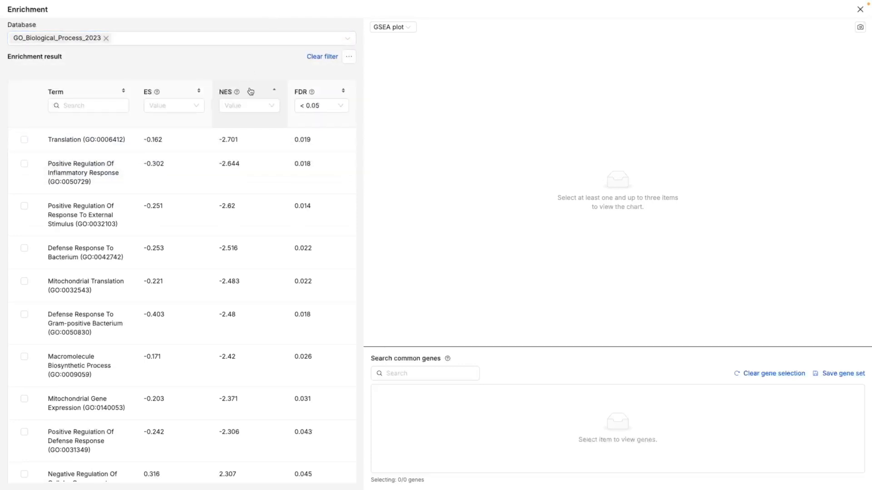
# Sort the terms by descending NES and plot Extracellular Matrix Organization together with Extracellular Matrix Disassembly
pyautogui.click(250, 91)
pyautogui.click(107, 139)
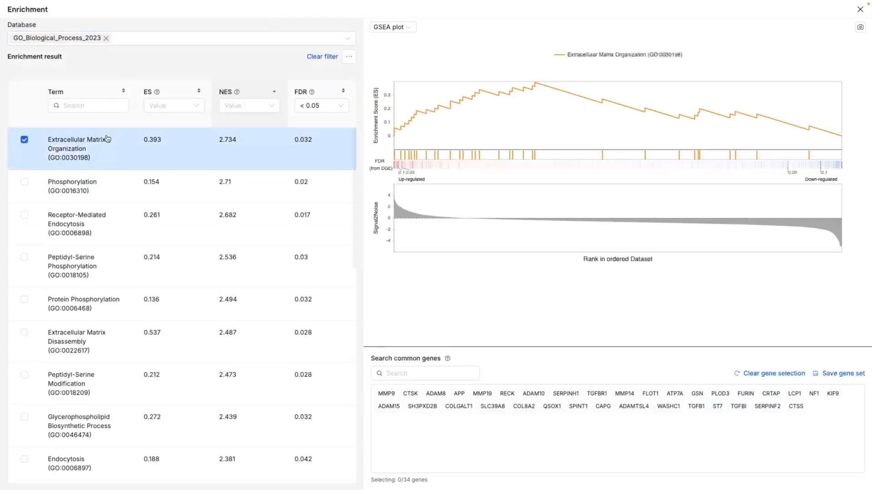
pyautogui.click(101, 354)
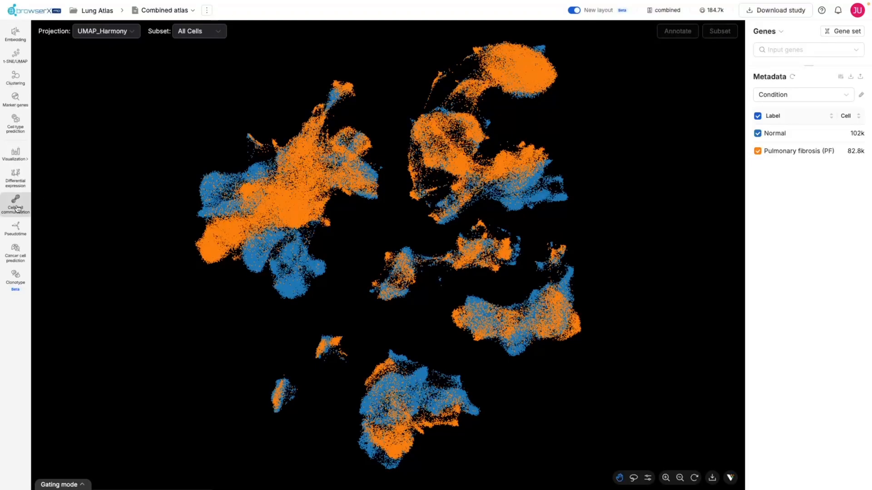
# Set up a cell-cell communication analysis with Cell types (tissue=lung) as the cell type metadata
pyautogui.moveTo(20, 209)
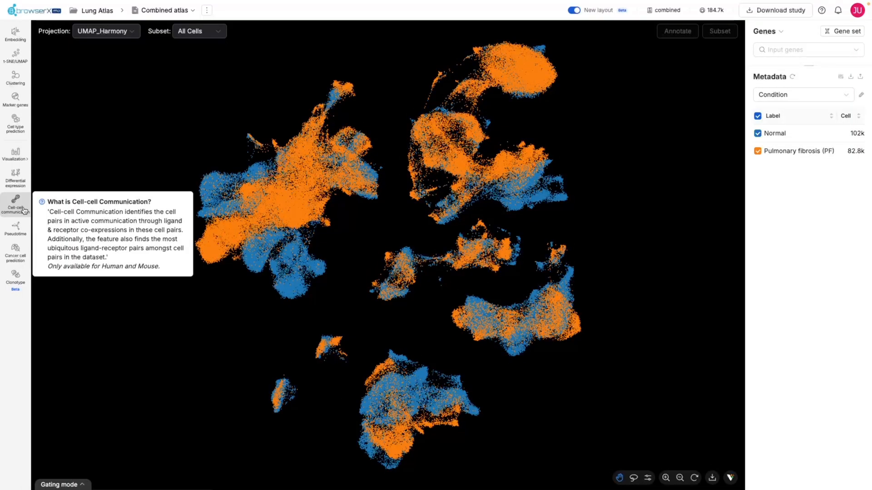
pyautogui.click(24, 211)
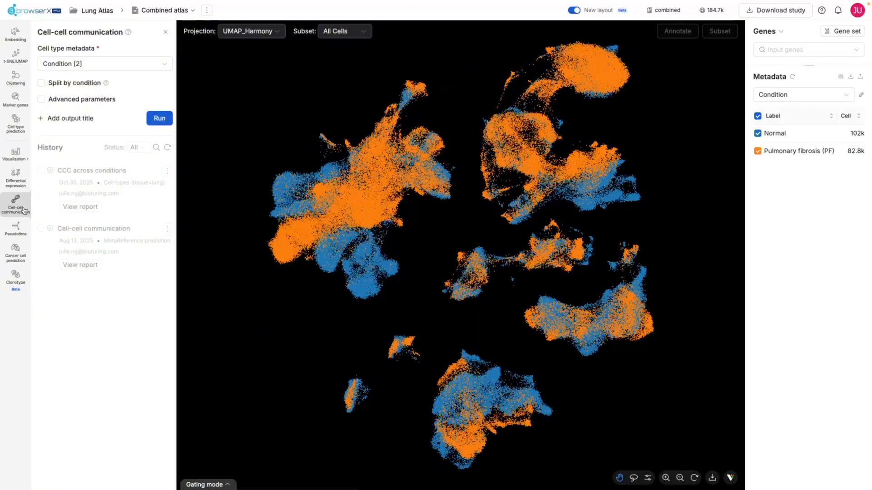
pyautogui.click(155, 64)
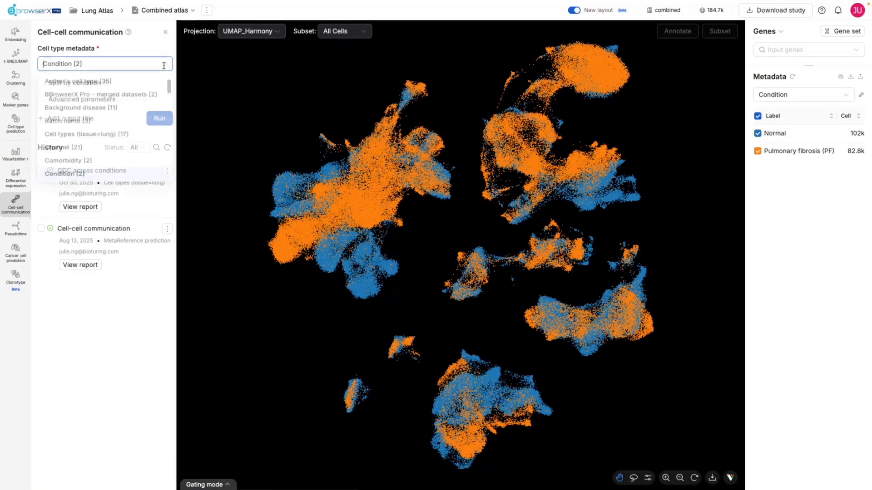
pyautogui.write('cell')
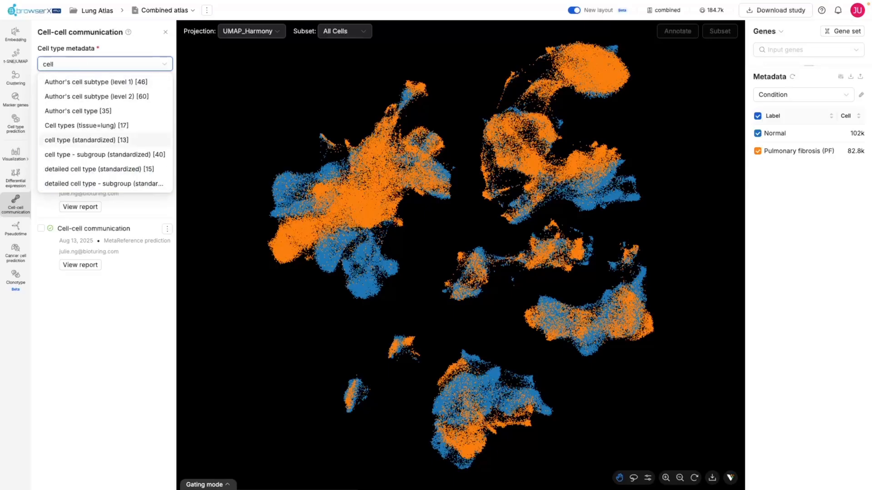
pyautogui.click(113, 129)
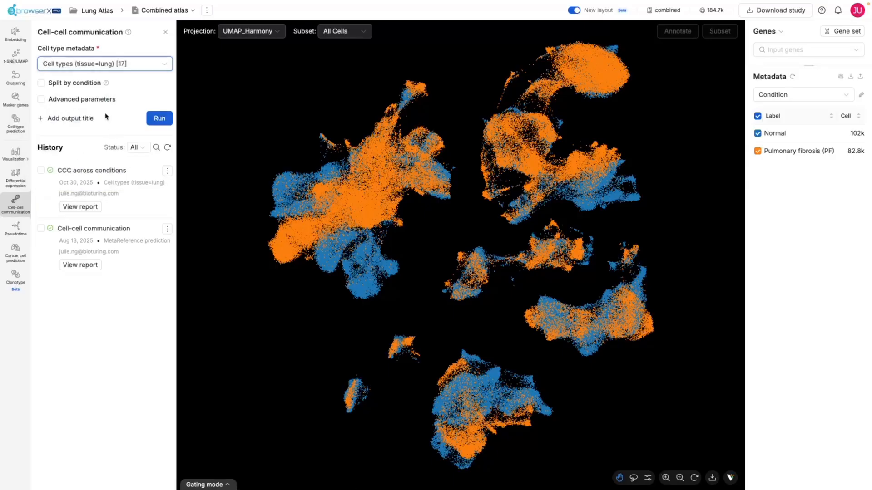
# Split the cell-cell communication analysis by the Condition metadata, covering Normal and Pulmonary fibrosis (PF), and run it
pyautogui.click(84, 83)
pyautogui.click(144, 115)
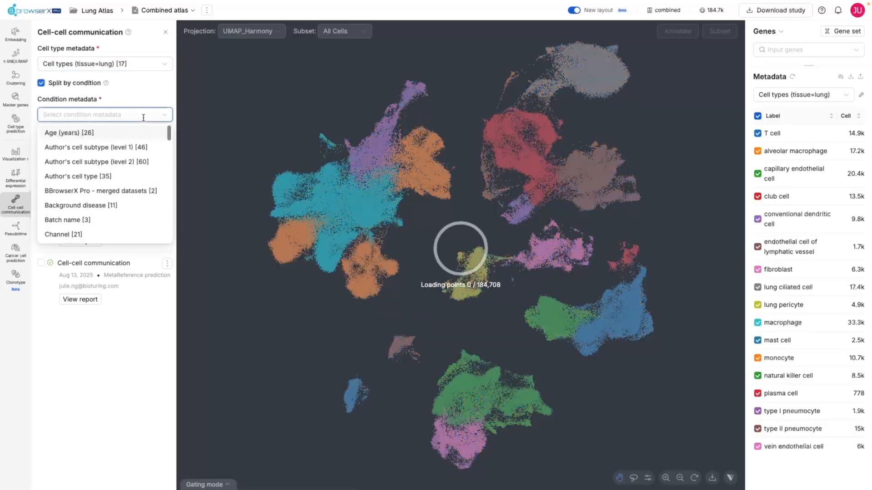
pyautogui.write('cond')
pyautogui.click(137, 132)
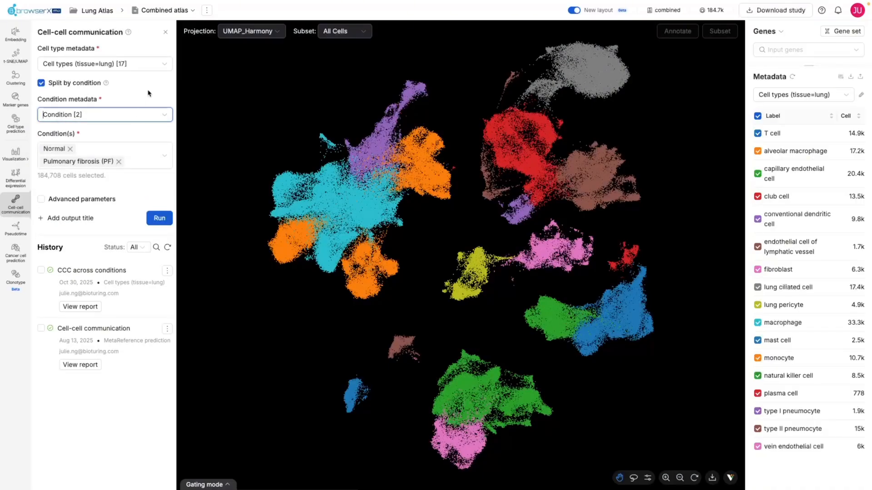
pyautogui.click(159, 218)
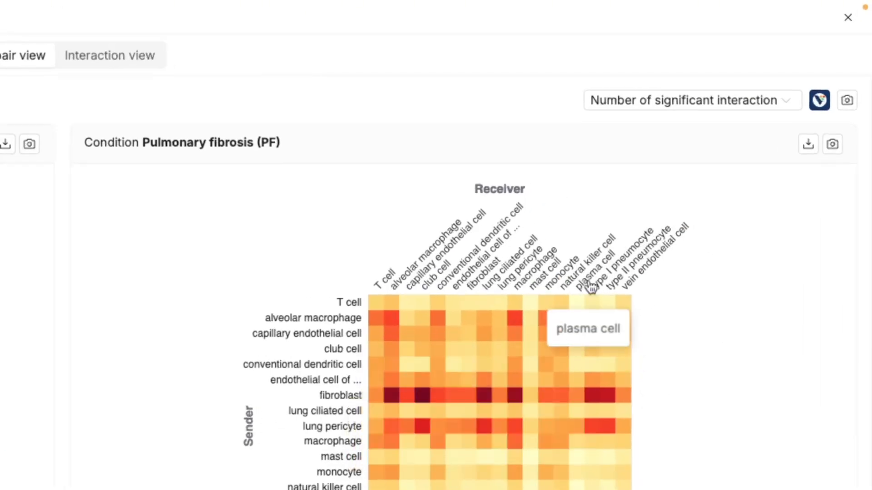
# Examine the interactions of the fibroblast to type I pneumocyte pair from the Pulmonary fibrosis heatmap and close their details
pyautogui.moveTo(592, 395)
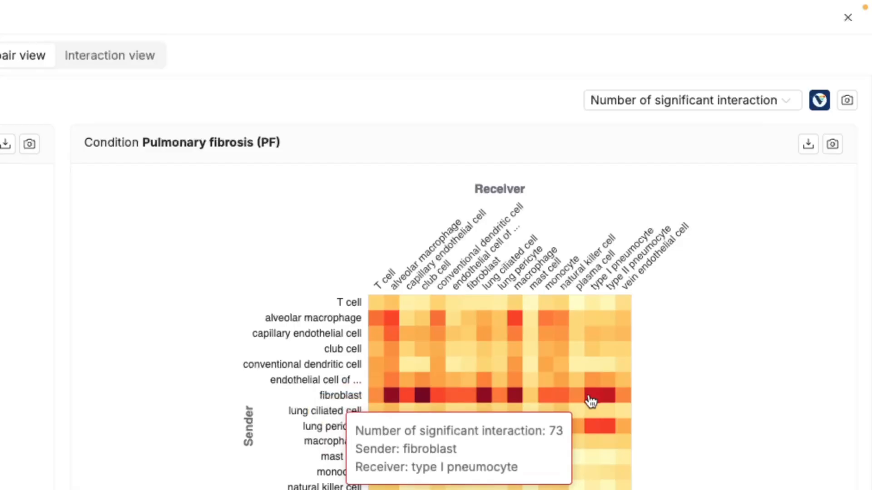
pyautogui.click(588, 394)
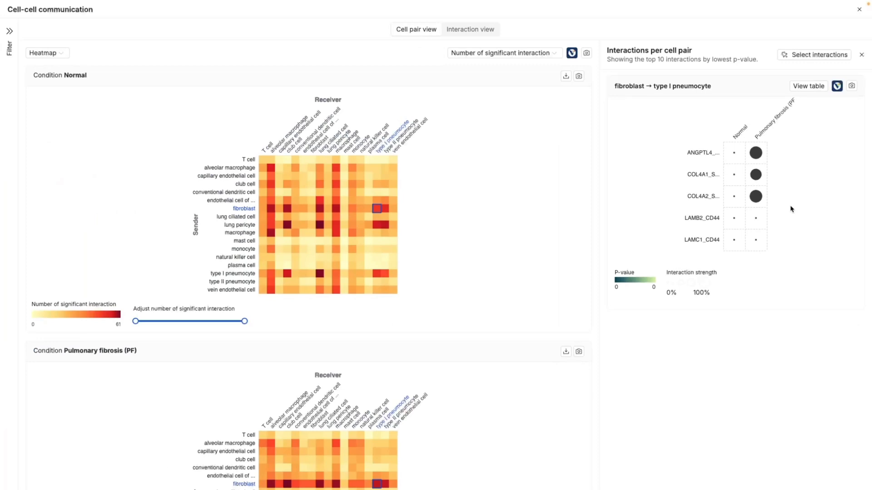
pyautogui.click(860, 55)
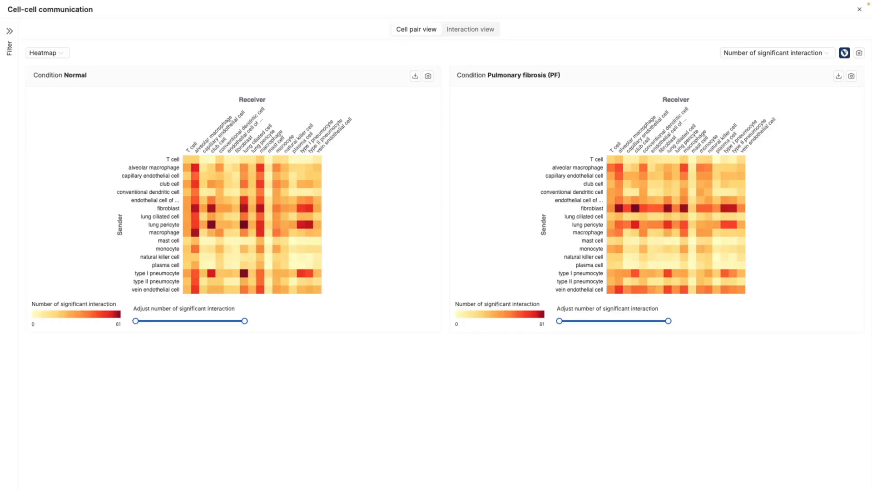
# Filter the interaction view of the communication report to CCL2_ACKR1 and CCL2_ACKR2
pyautogui.click(471, 29)
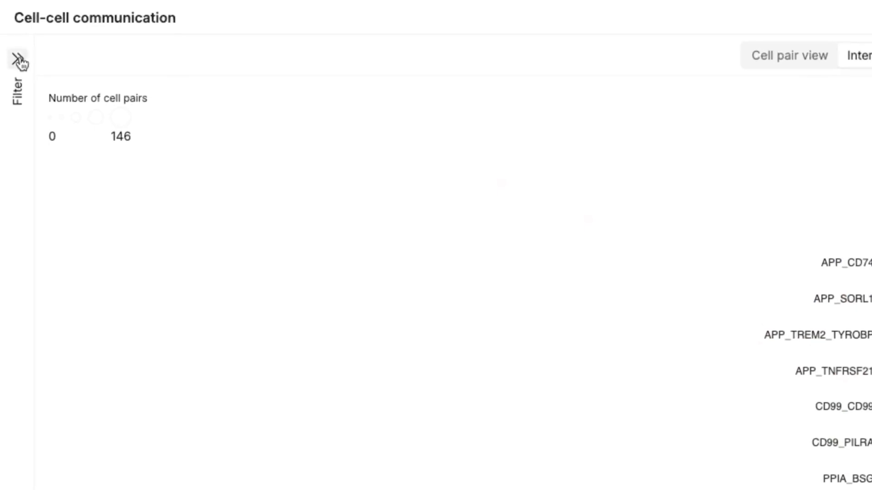
pyautogui.click(19, 60)
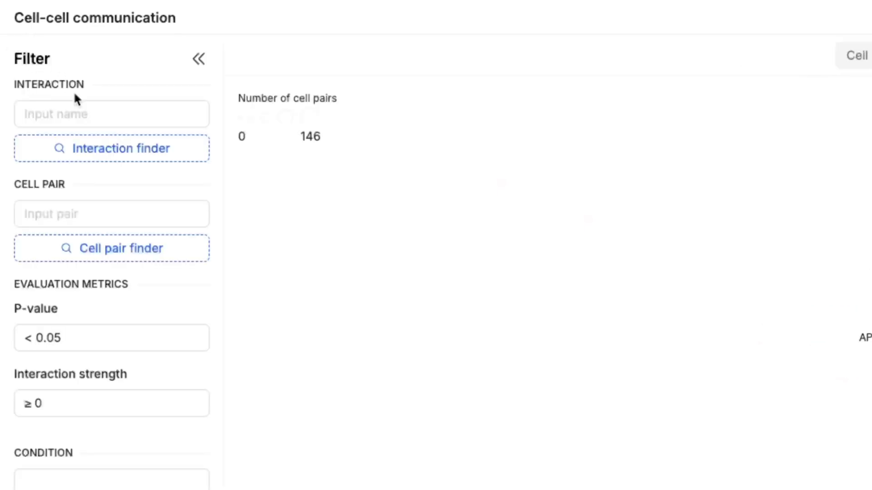
pyautogui.click(91, 114)
pyautogui.write('ccl')
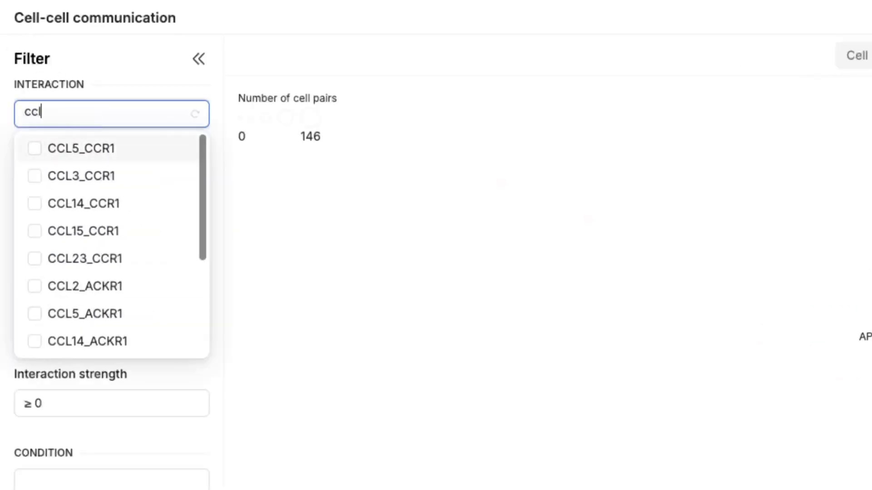
pyautogui.click(103, 297)
pyautogui.write('ccl')
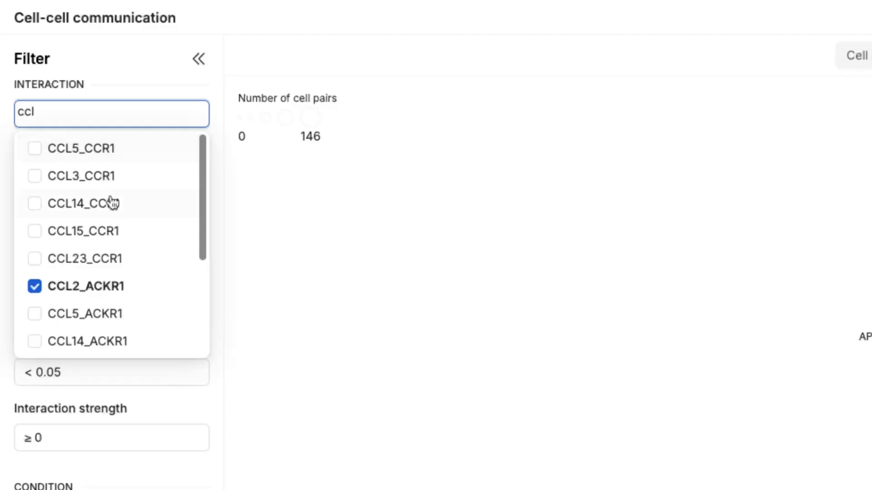
pyautogui.scroll(-3, 100, 278)
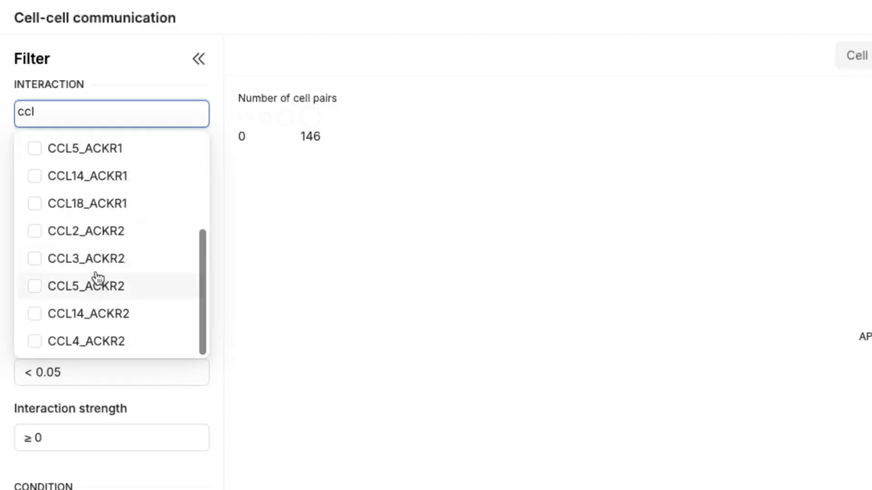
pyautogui.click(100, 234)
pyautogui.click(373, 312)
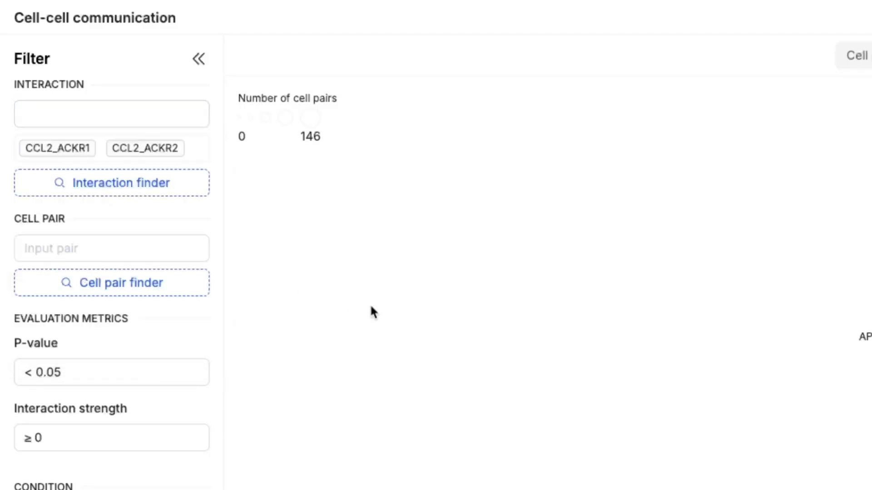
pyautogui.click(62, 458)
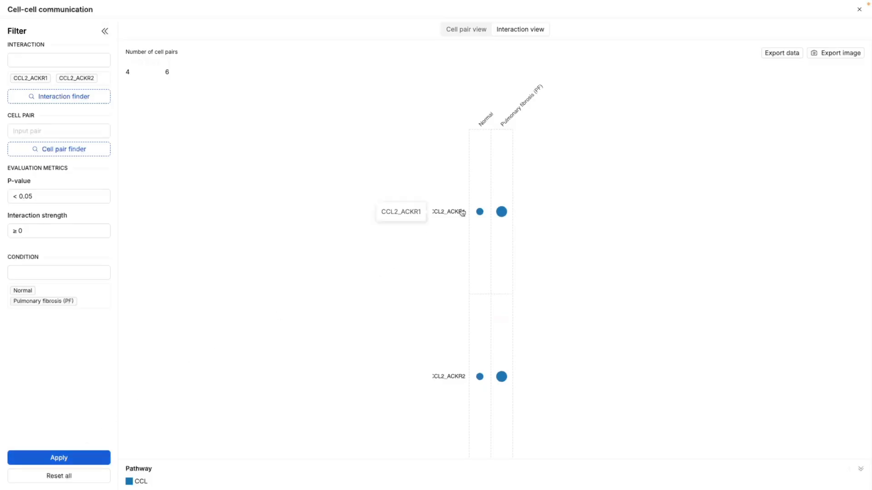
# Examine which cell types send and receive CCL2_ACKR1 signals in Pulmonary fibrosis (PF)
pyautogui.click(501, 200)
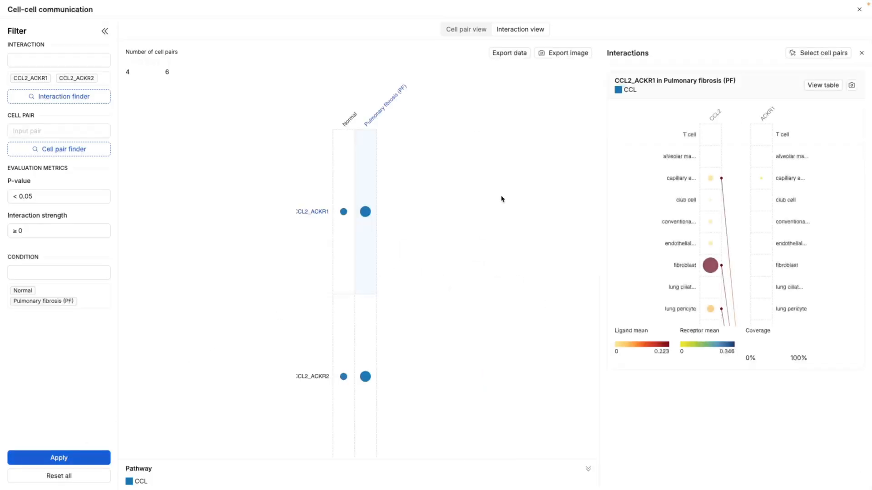
pyautogui.scroll(-5, 651, 219)
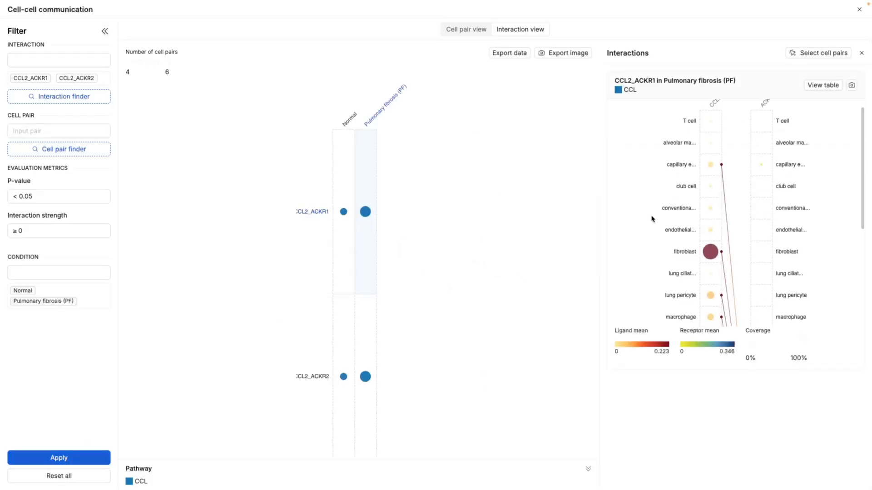
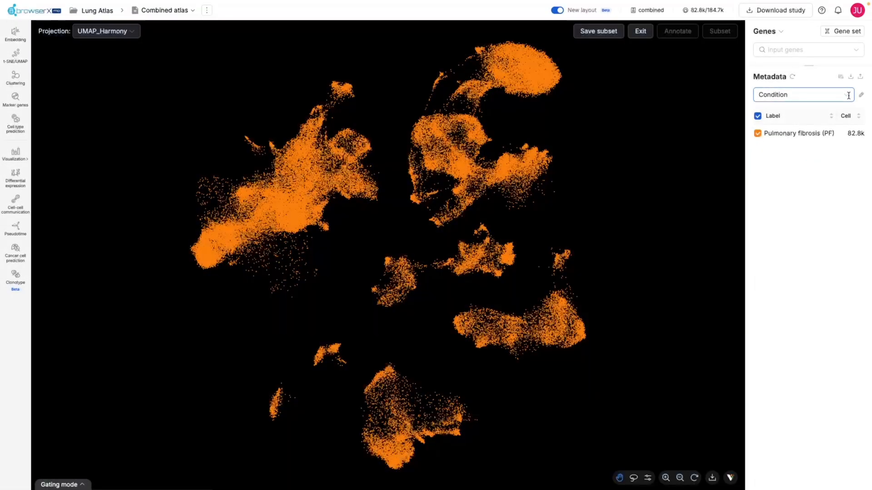
# Colour the Pulmonary fibrosis cells by Cell types (tissue=lung) and subset the type I and type II pneumocytes
pyautogui.click(848, 96)
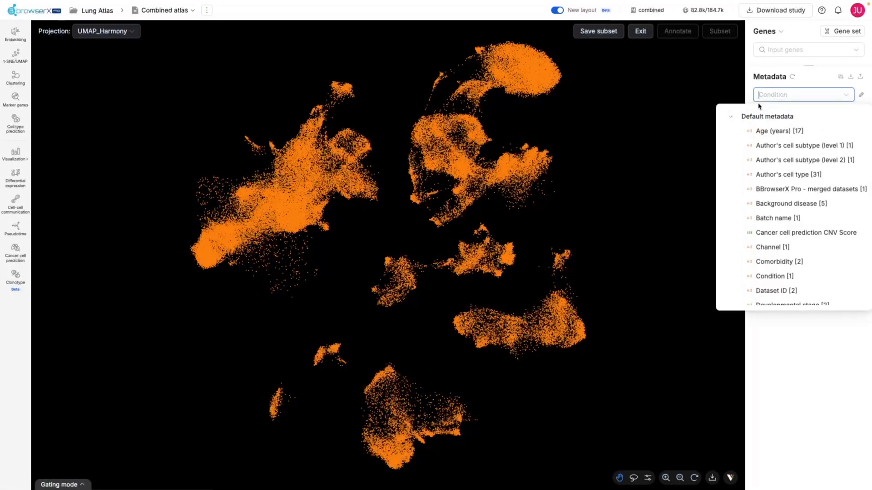
pyautogui.click(730, 116)
pyautogui.click(777, 147)
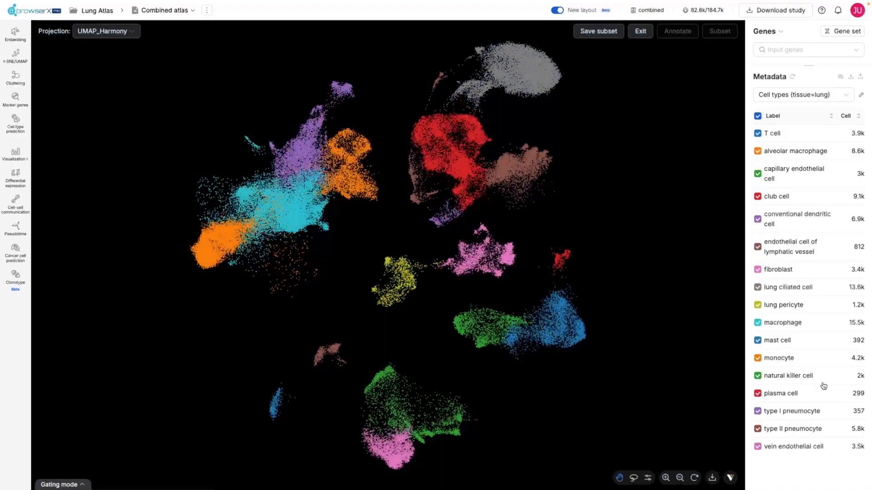
pyautogui.click(827, 430)
pyautogui.keyDown('ctrl'); pyautogui.click(830, 418); pyautogui.keyUp('ctrl')
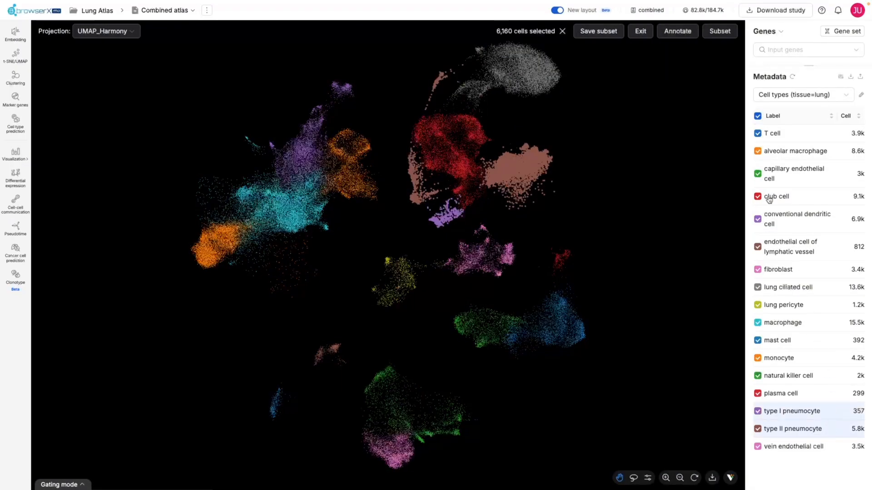
pyautogui.click(722, 30)
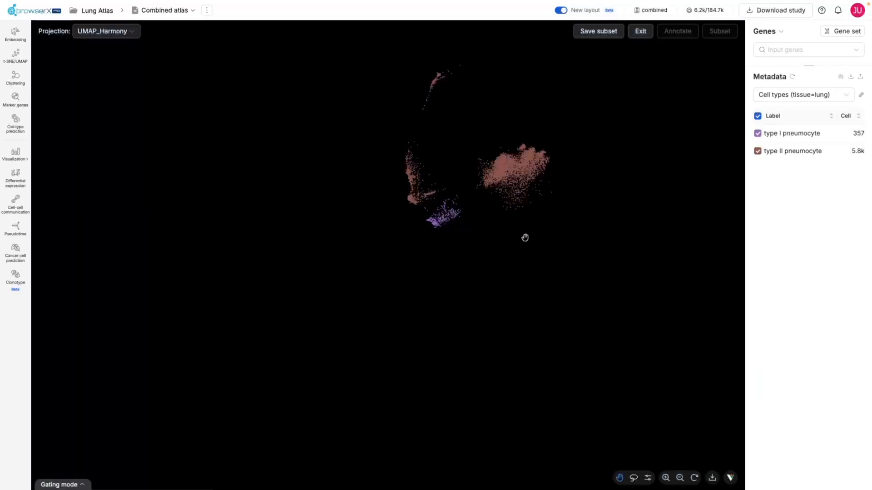
# Run a UMAP on the pneumocyte subset using the existing 50-dimension Harmony (PCA - Batch name) embedding as input
pyautogui.moveTo(526, 237); pyautogui.dragTo(486, 257)
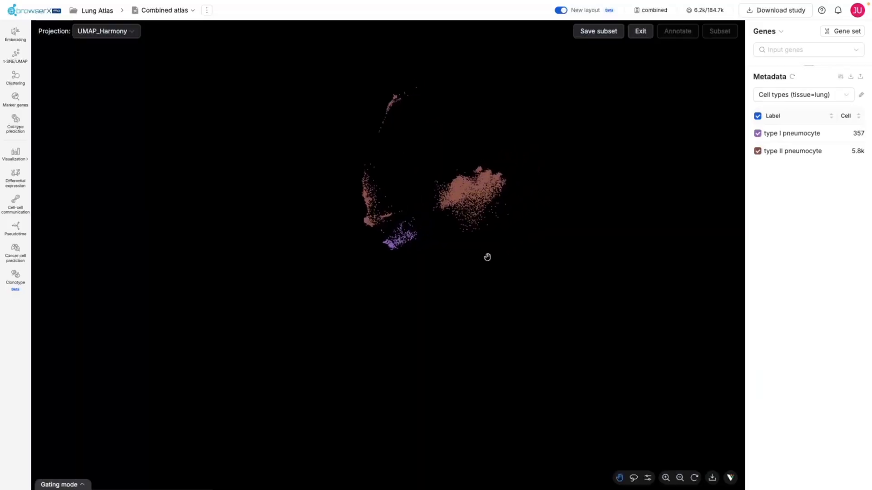
pyautogui.click(15, 55)
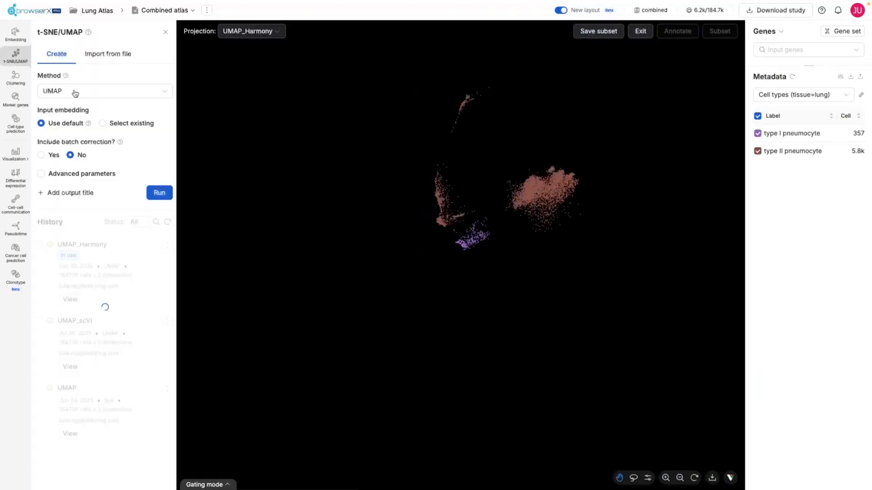
pyautogui.click(103, 123)
pyautogui.click(105, 144)
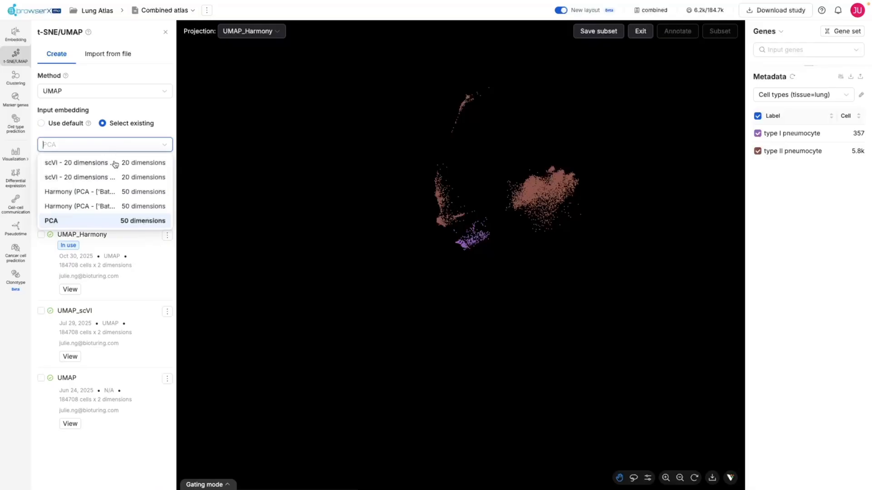
pyautogui.click(114, 196)
pyautogui.click(159, 181)
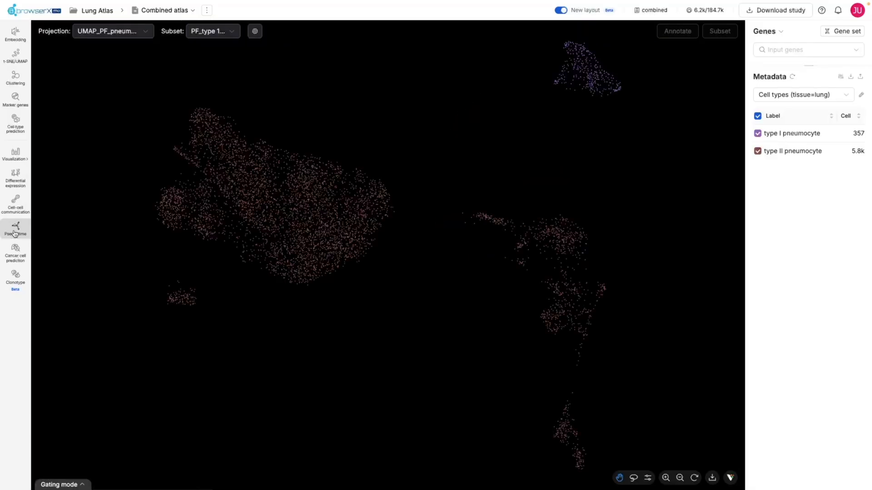
# Run a pseudotime analysis on UMAP_PF_pneumocytes and view the trajectory by Cell types (tissue=lung)
pyautogui.click(15, 231)
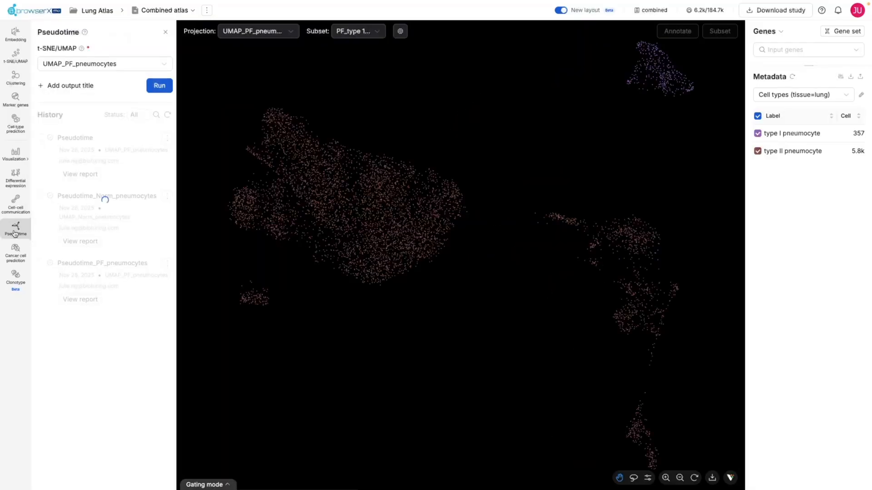
pyautogui.click(158, 85)
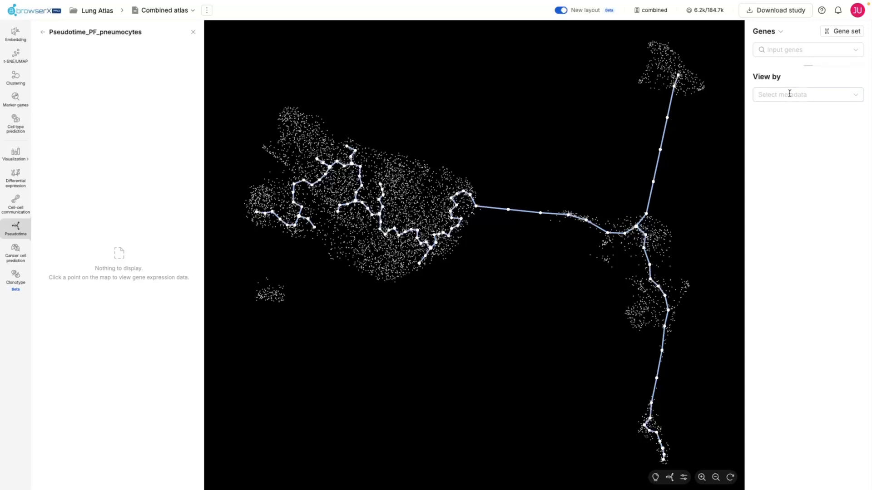
pyautogui.click(789, 94)
pyautogui.write('cell')
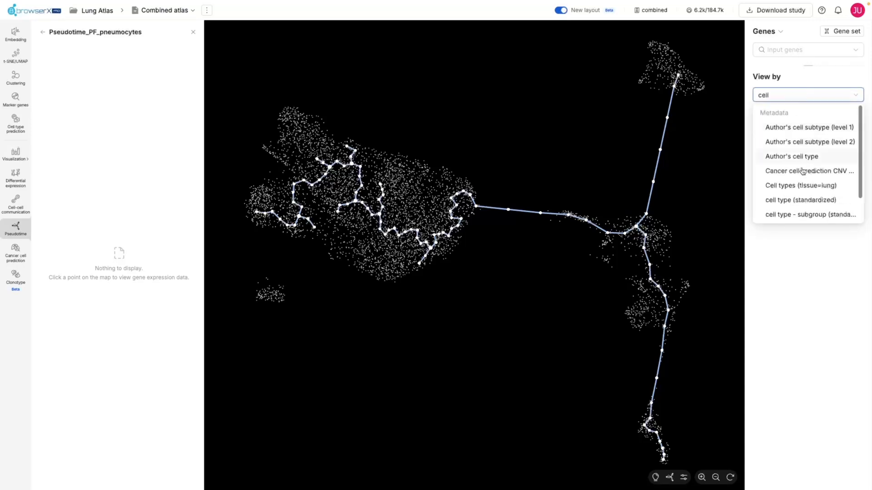
pyautogui.click(801, 187)
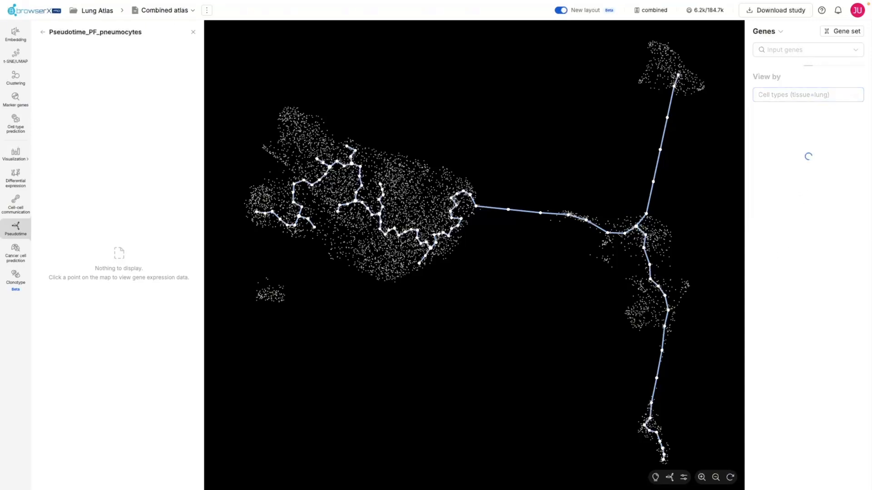
# Set the pseudotime root at the trajectory's far left end and add SFTPC and SFTPA2 to view their expression patterns
pyautogui.click(257, 213)
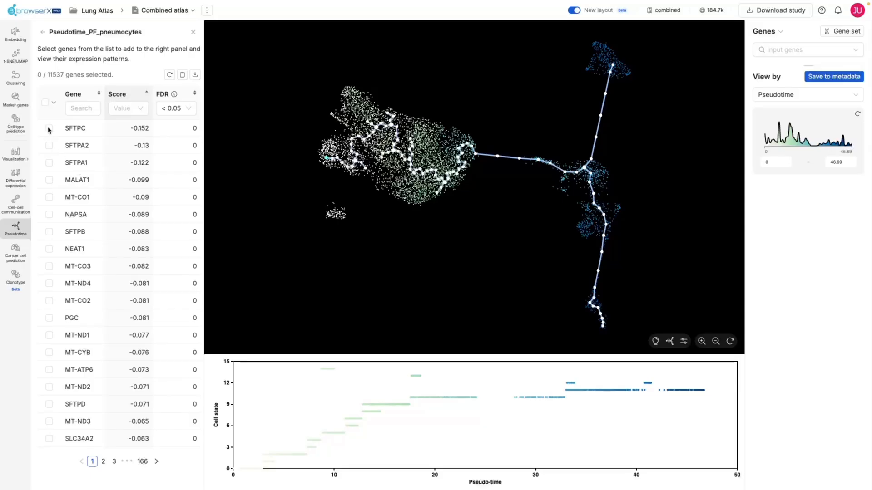
pyautogui.click(49, 129)
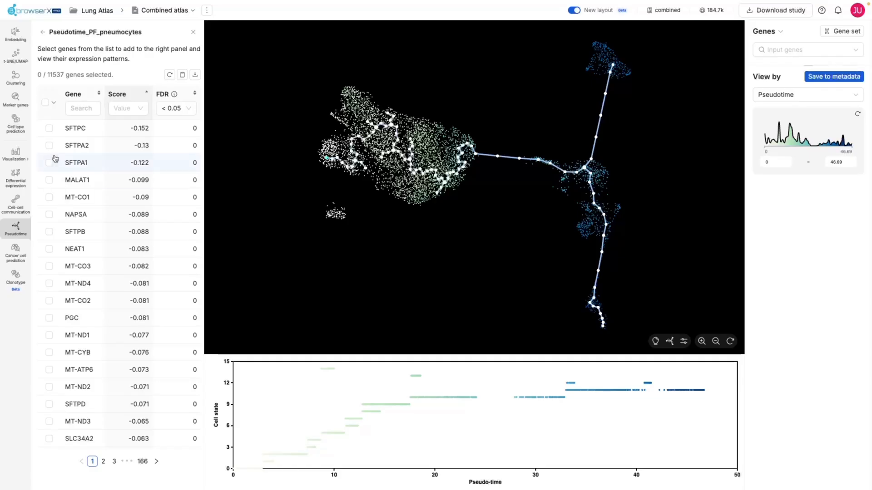
pyautogui.click(49, 129)
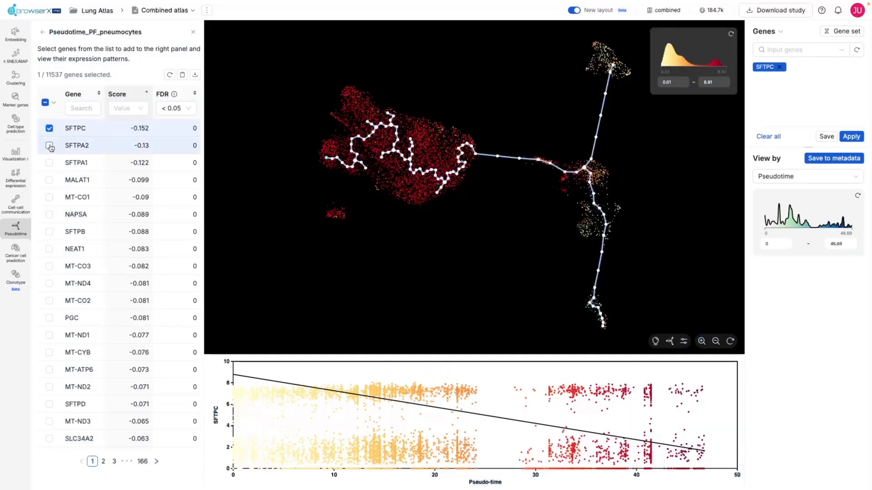
pyautogui.click(49, 146)
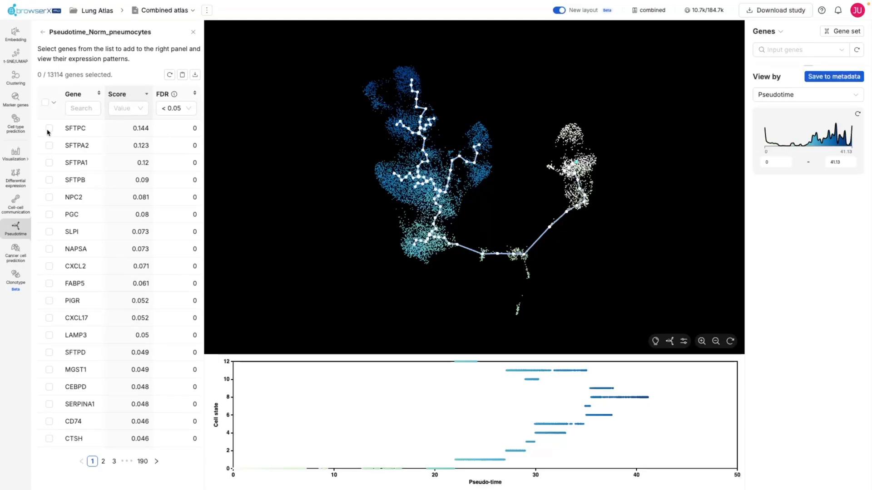
# Add SFTPC to view its expression pattern along pseudotime in the Pseudotime_Norm_pneumocytes report
pyautogui.click(49, 128)
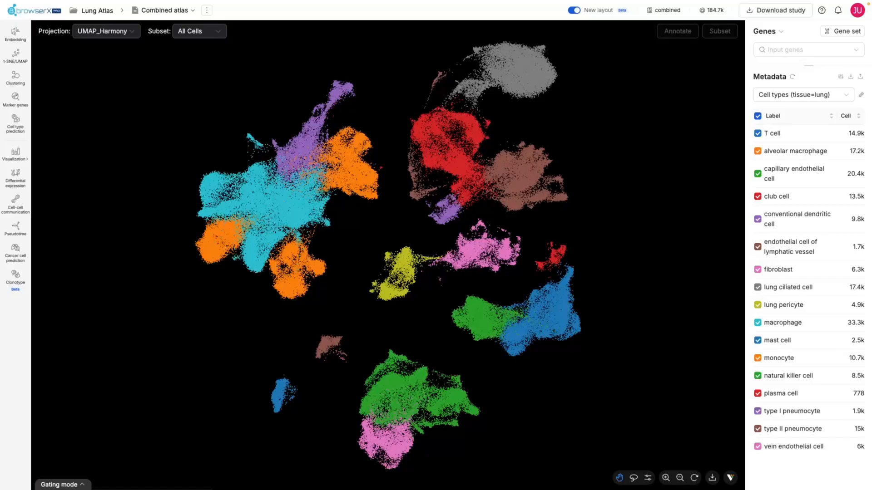
# Create a metadata field in the Default group that combines Subject ID and Condition, and review its labels
pyautogui.click(840, 77)
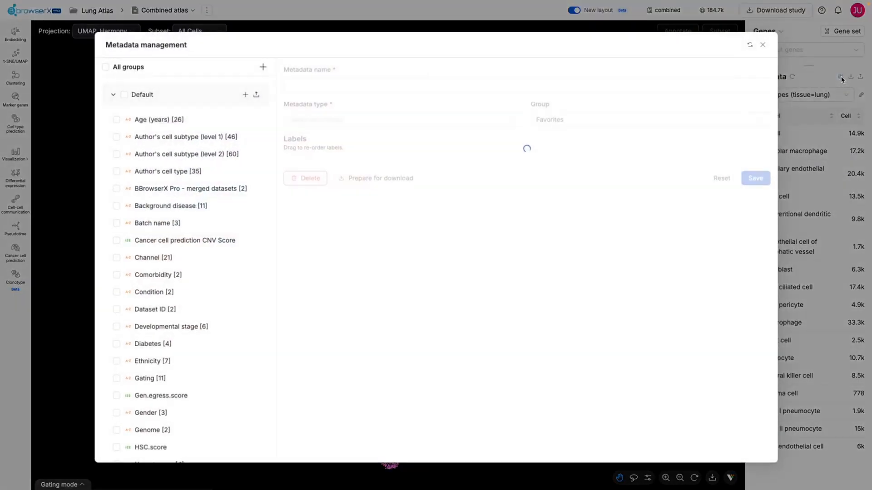
pyautogui.click(245, 96)
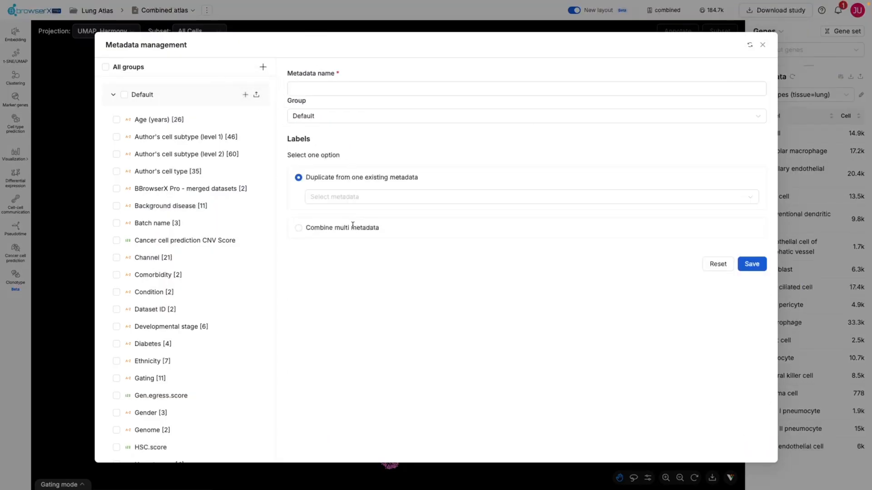
pyautogui.click(298, 229)
pyautogui.click(362, 239)
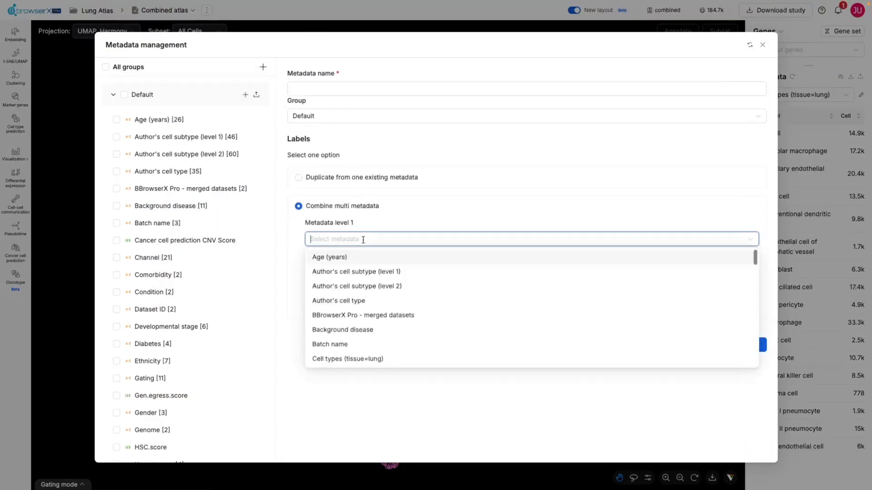
pyautogui.write('subj')
pyautogui.click(365, 255)
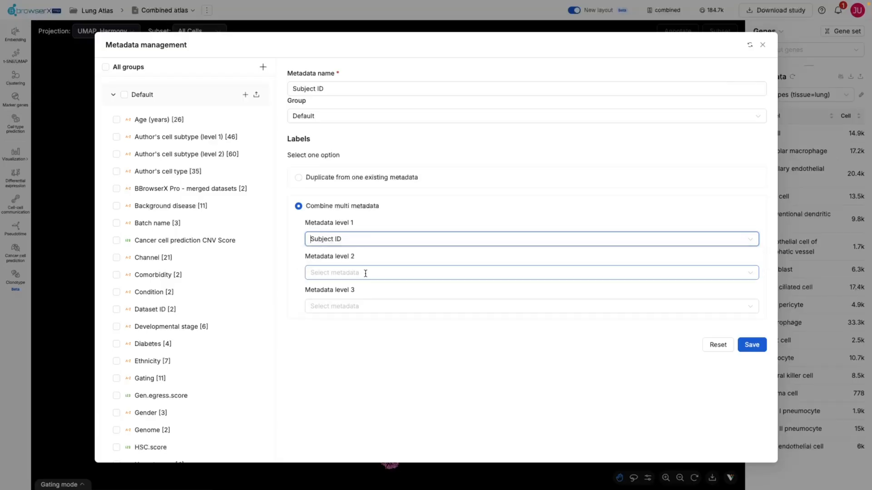
pyautogui.click(365, 275)
pyautogui.write('cond')
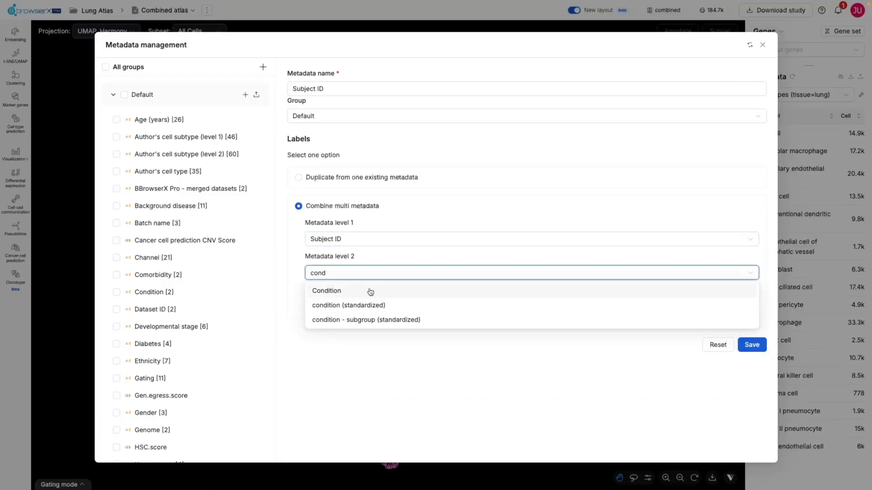
pyautogui.click(367, 293)
pyautogui.click(756, 347)
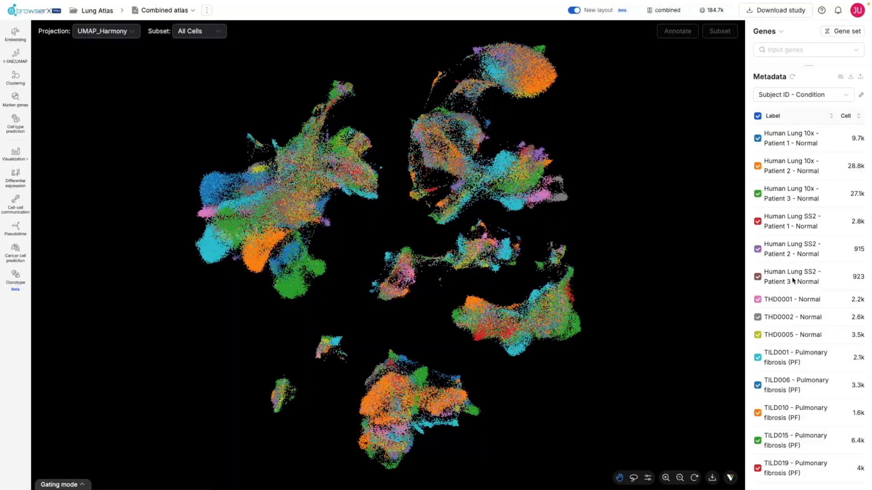
pyautogui.scroll(-5, 793, 280)
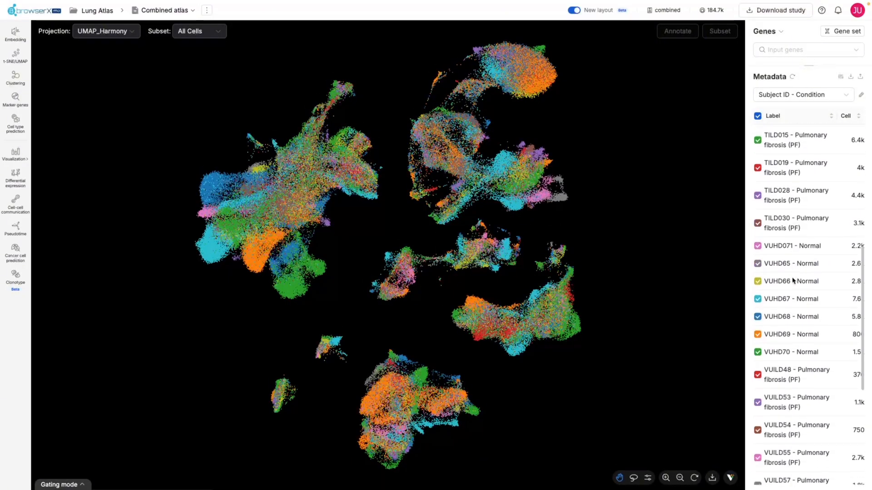
# Create a metadata group named My favorites in metadata management
pyautogui.click(861, 94)
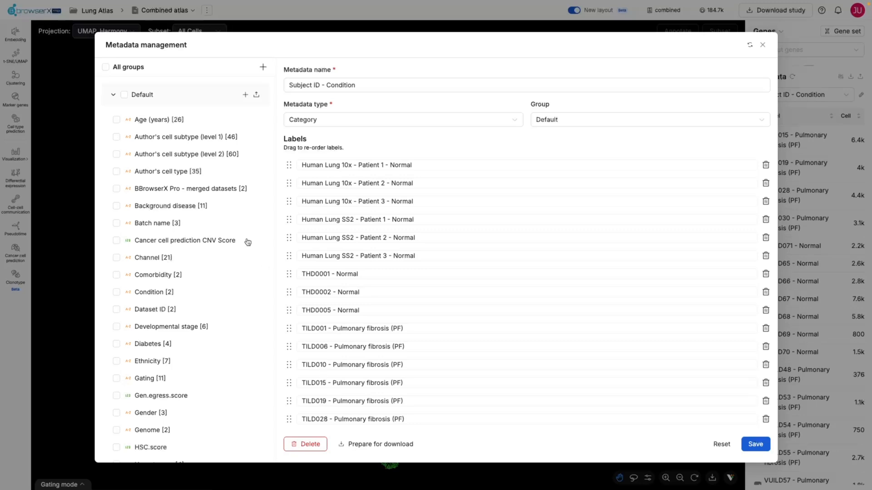
pyautogui.click(263, 67)
pyautogui.write('My favorites')
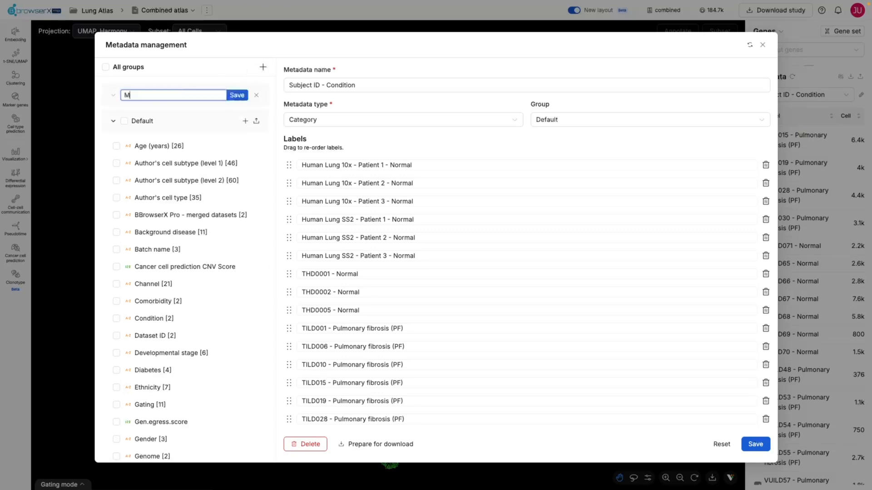
pyautogui.click(237, 95)
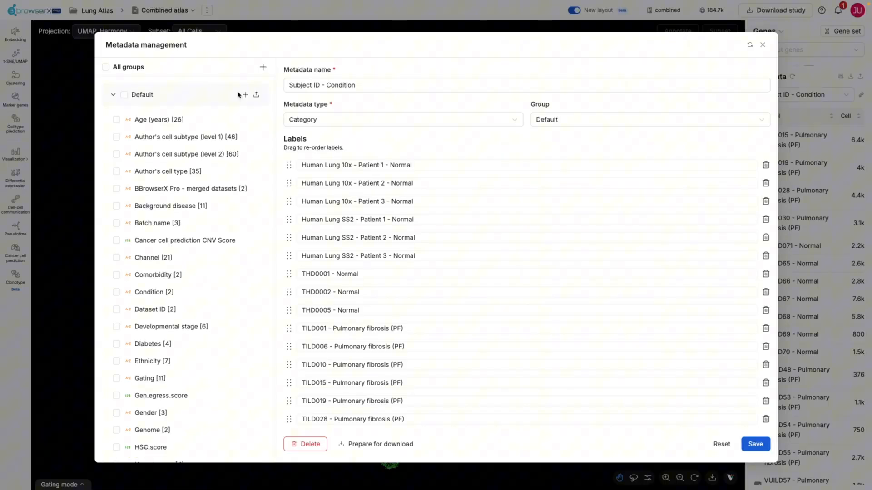
# Move the Condition metadata from the Default group to the My favorites group
pyautogui.click(117, 292)
pyautogui.click(251, 70)
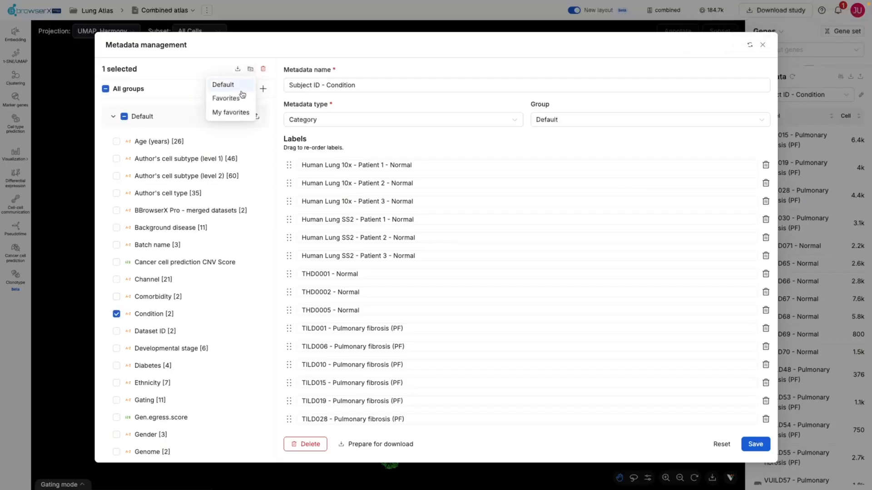
pyautogui.click(239, 111)
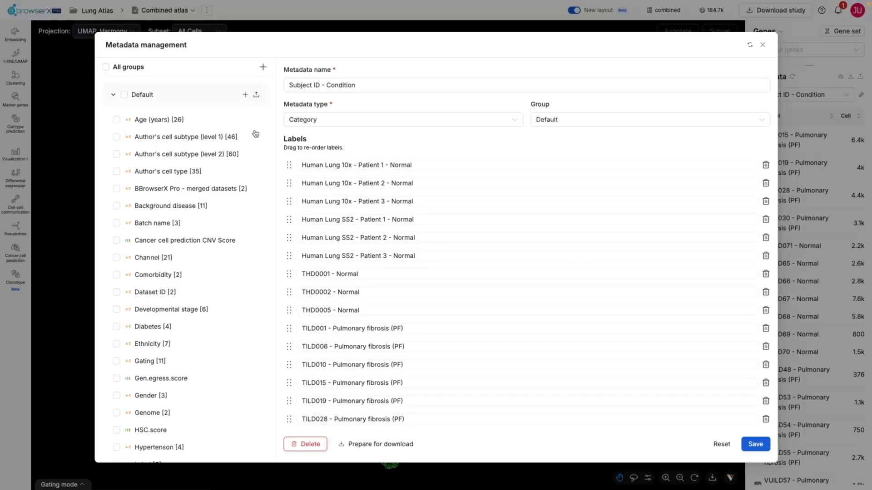
# Colour the cells by the Condition metadata from the My favorites group
pyautogui.click(846, 96)
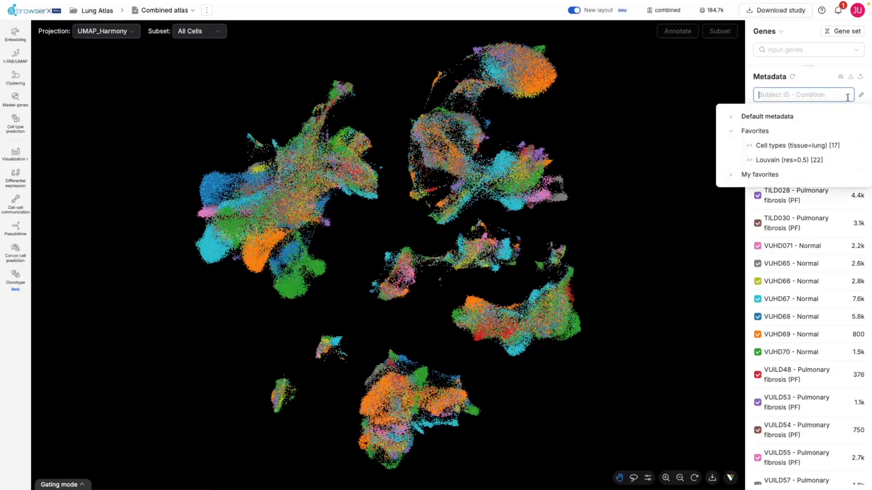
pyautogui.click(731, 131)
pyautogui.click(732, 146)
pyautogui.click(763, 159)
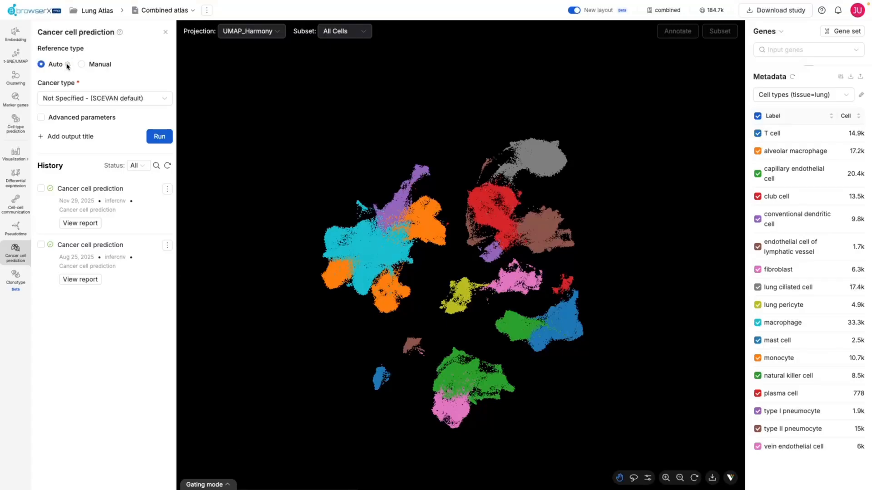
# Set the cancer type to Carcinoma for the cancer cell prediction with the Auto reference type
pyautogui.moveTo(67, 65)
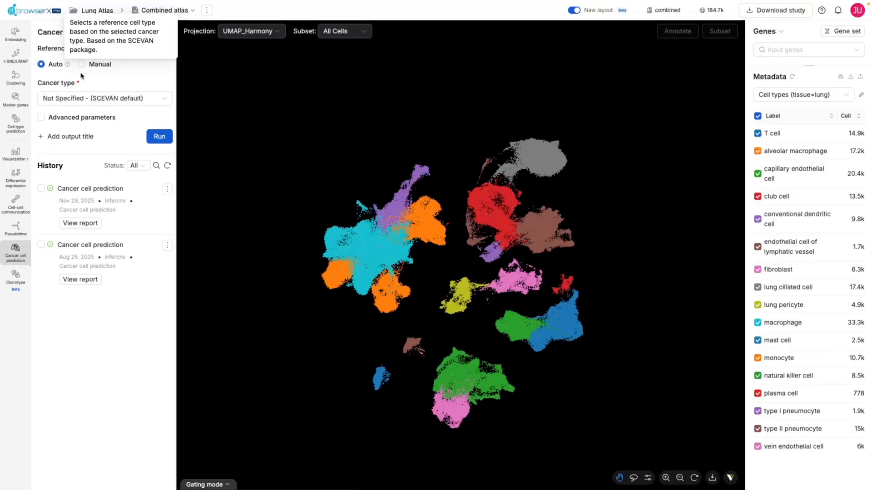
pyautogui.click(168, 98)
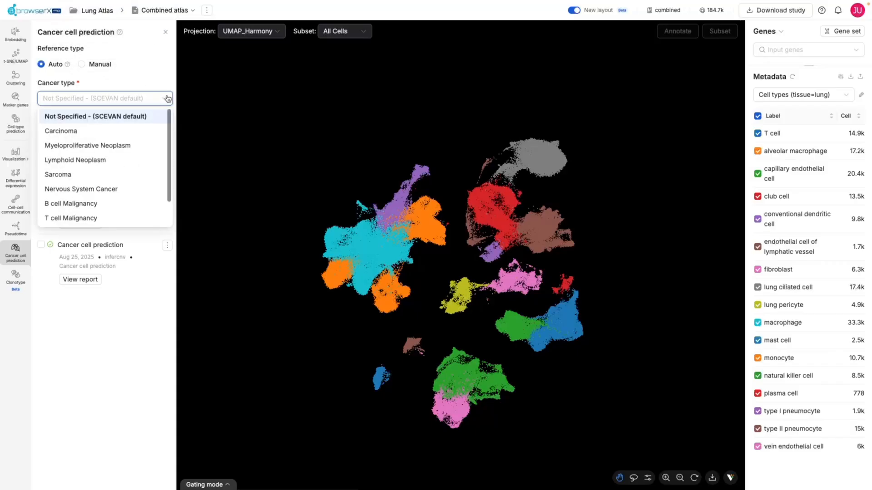
pyautogui.click(156, 131)
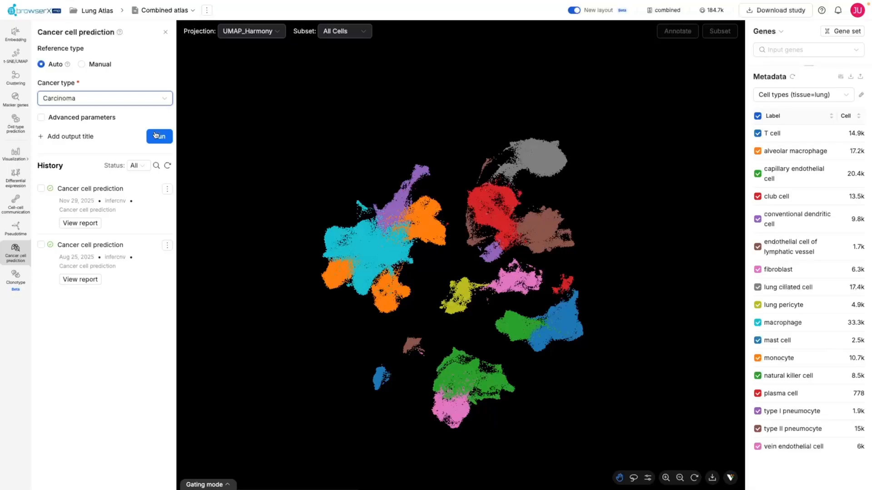
# Enable the advanced parameters, using PCA as the input embedding and Subject ID - Condition as the subject information
pyautogui.click(42, 118)
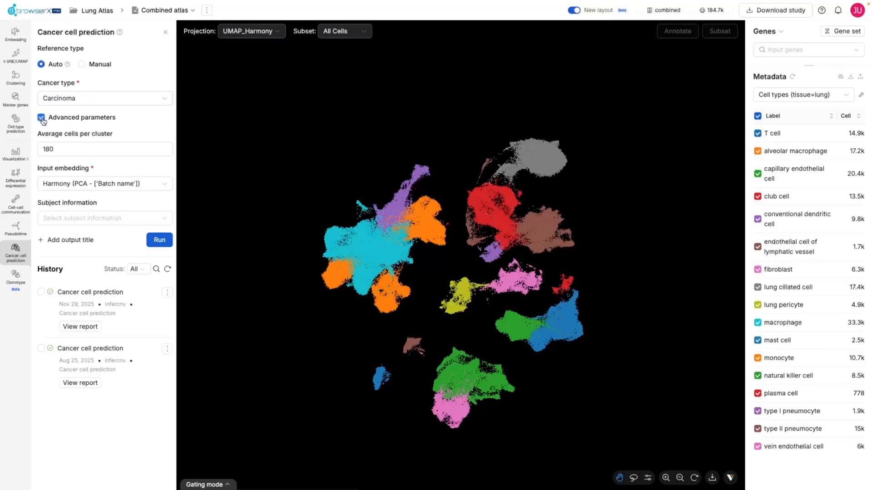
pyautogui.click(150, 184)
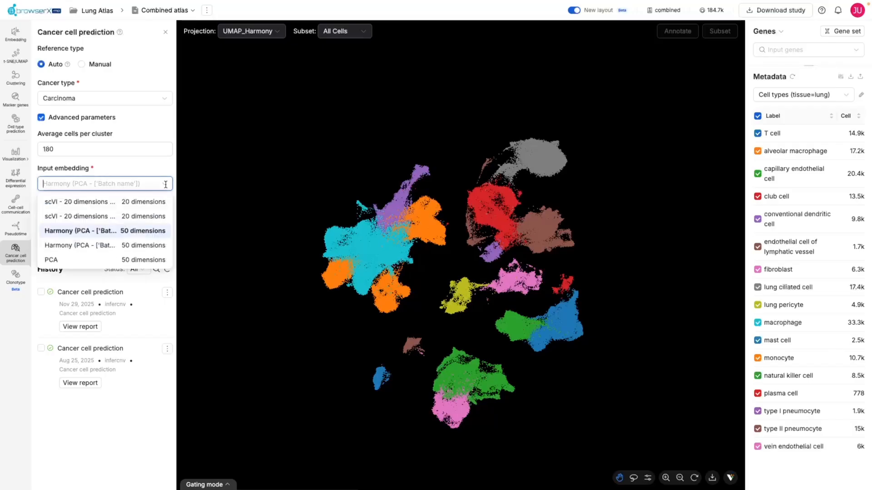
pyautogui.click(131, 260)
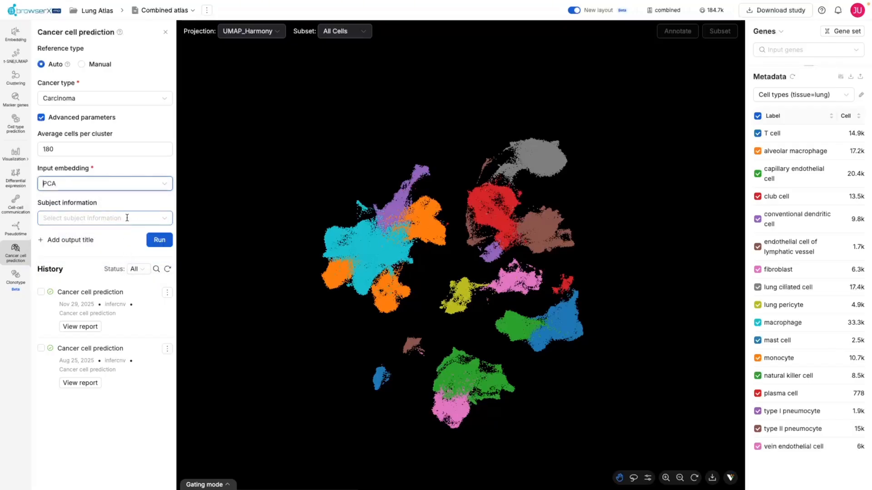
pyautogui.click(127, 218)
pyautogui.write('subje')
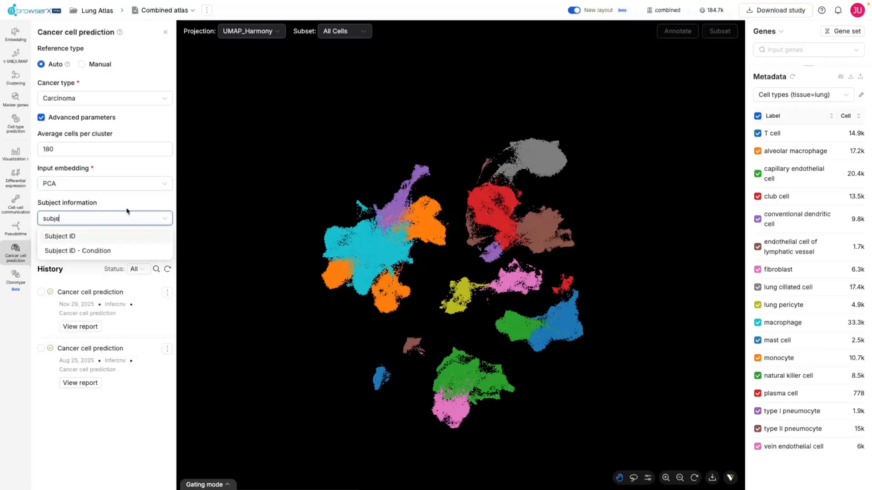
pyautogui.click(100, 251)
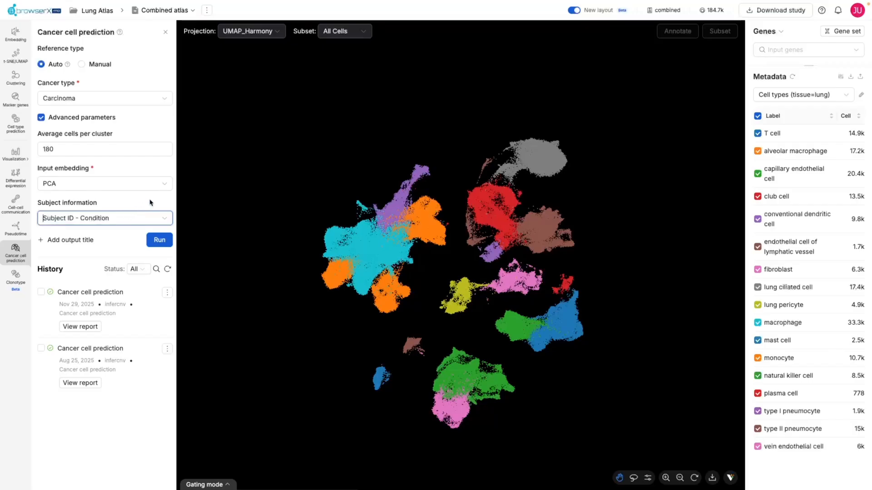
# Add the output title "Cancer cells (ref=Carcinoma)" and run the cancer cell prediction
pyautogui.click(68, 240)
pyautogui.write('Cancer cells (')
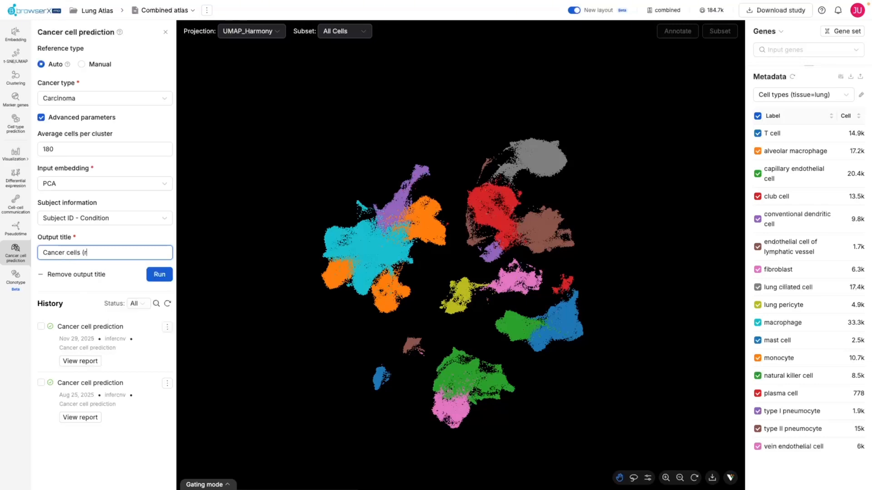
pyautogui.write('ref=Carcinoma)')
pyautogui.click(157, 276)
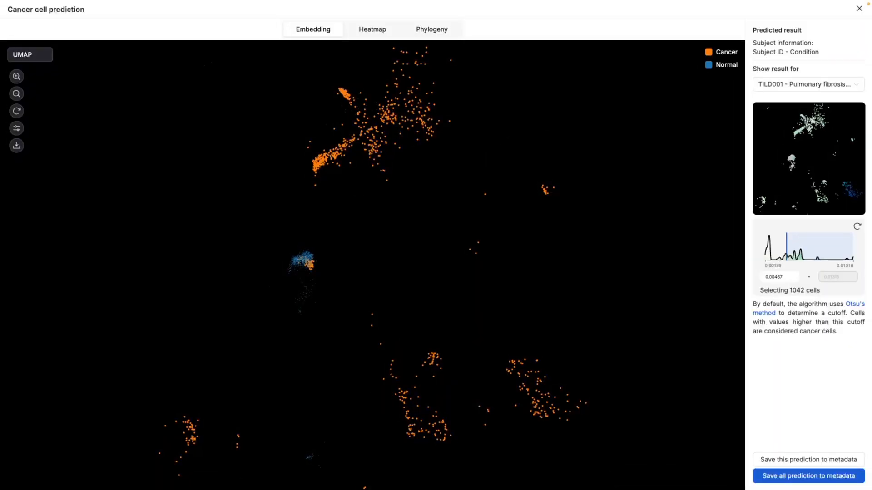
# Check the subjects available in the prediction result and raise the cancer cutoff for TILD001 - Pulmonary fibrosis to about 0.00928
pyautogui.click(854, 84)
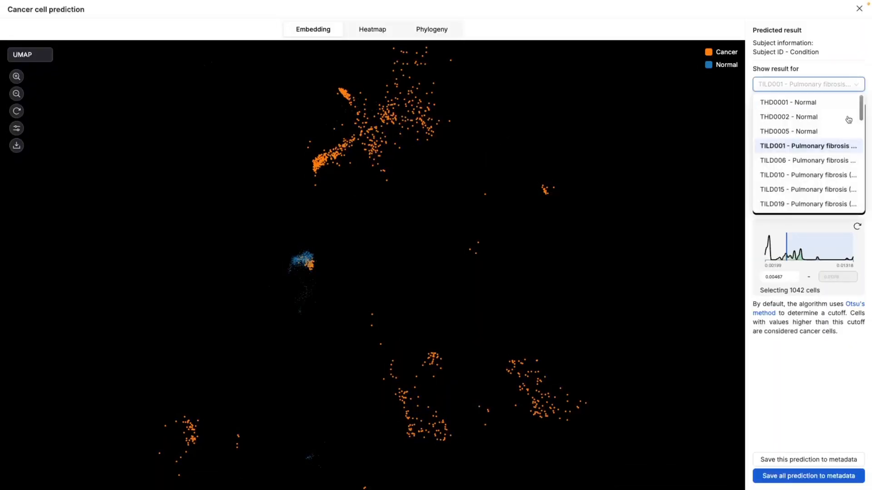
pyautogui.click(856, 80)
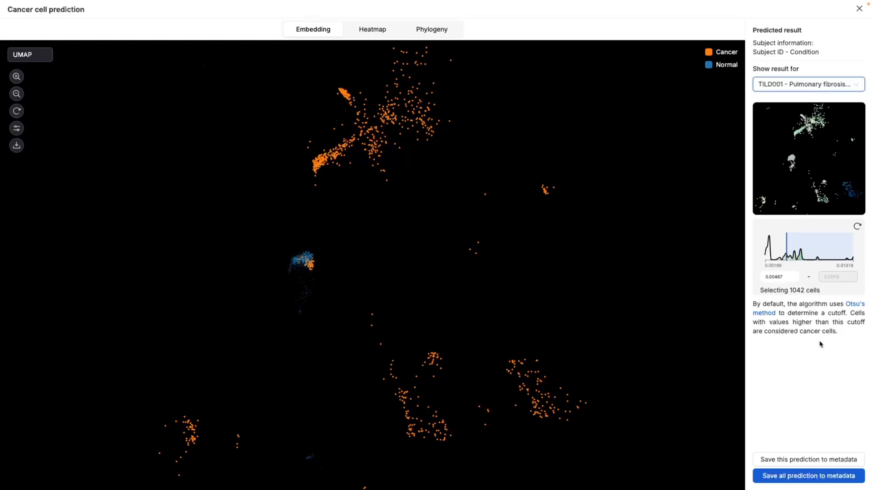
pyautogui.moveTo(787, 237); pyautogui.dragTo(824, 241)
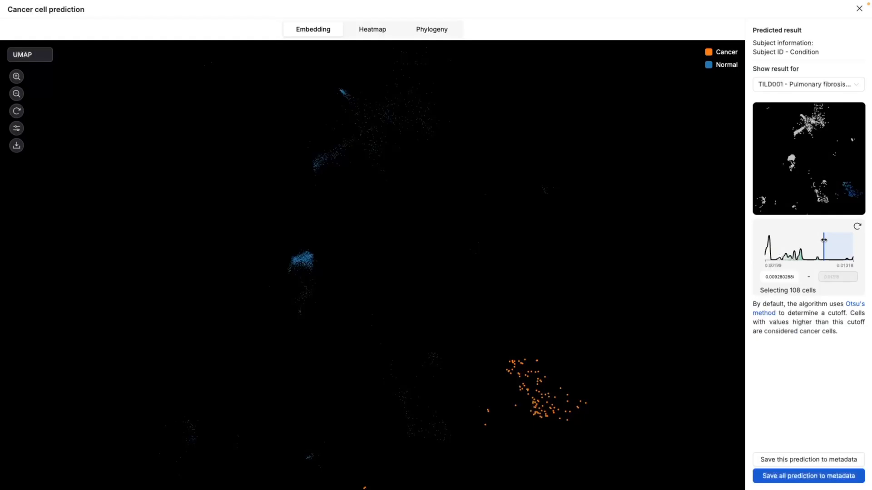
# Examine the chromosome heatmap and the cancer cell phylogeny for TILD001, including the lowest tree node, and close the report
pyautogui.click(364, 28)
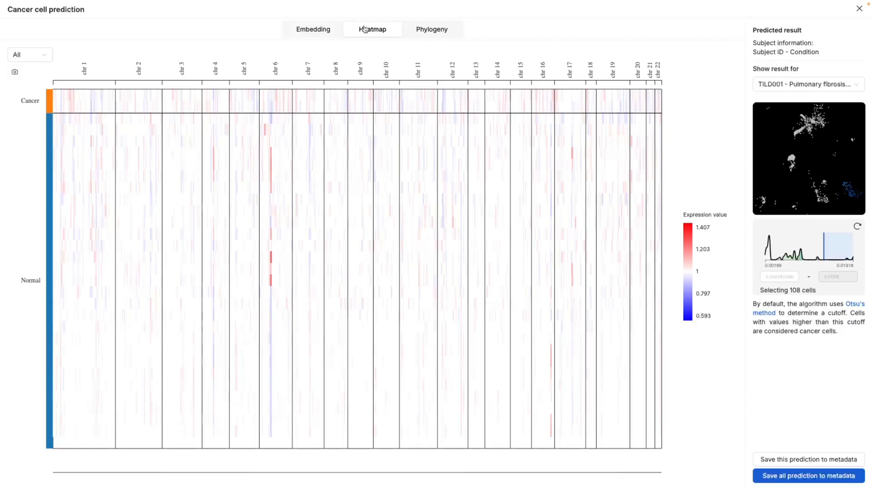
pyautogui.click(432, 30)
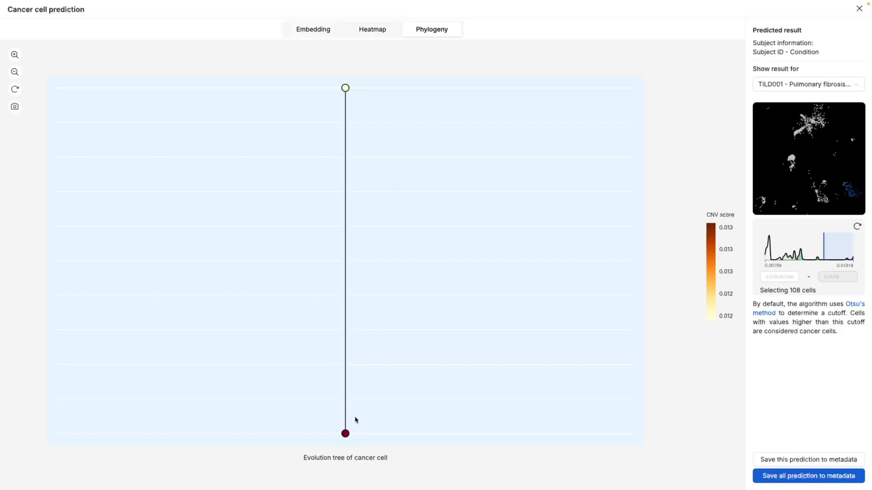
pyautogui.click(345, 434)
pyautogui.click(859, 9)
# Plot the numerical metadata Cancer cells (ref=Carcinoma) CNV Score as violins across the Subject ID - Condition labels
pyautogui.click(767, 33)
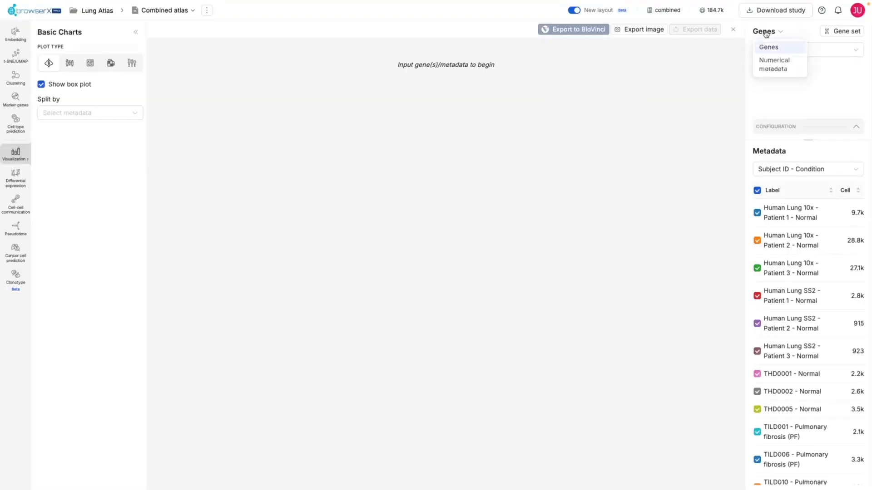
pyautogui.click(772, 68)
pyautogui.click(839, 54)
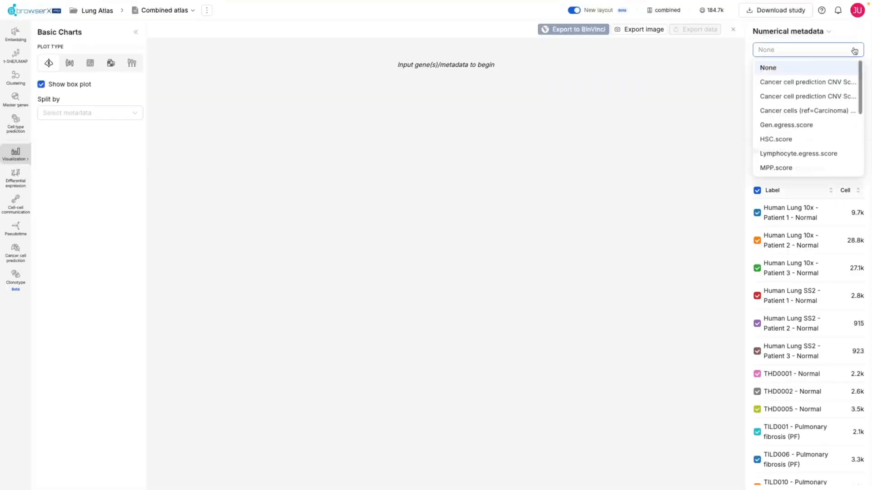
pyautogui.click(802, 110)
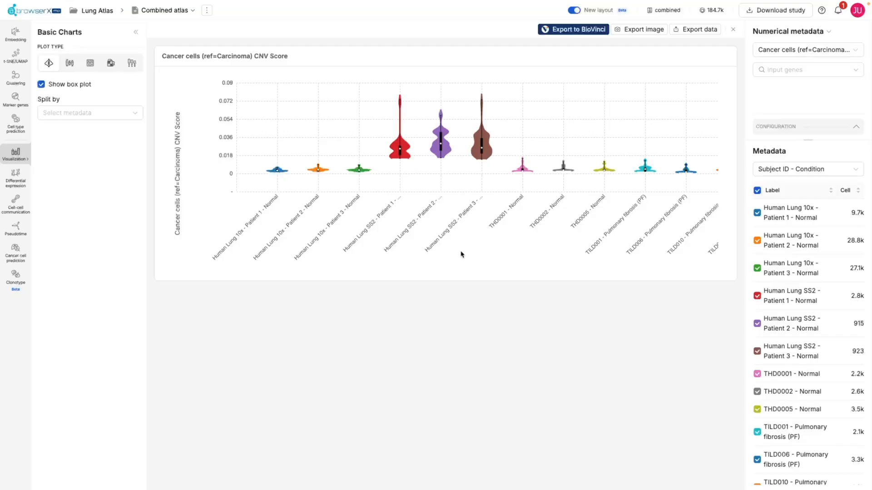
# Exclude the Human Lung SS2 Patient 1, 2 and 3 - Normal labels from the violin plot and review the remaining subjects
pyautogui.click(757, 295)
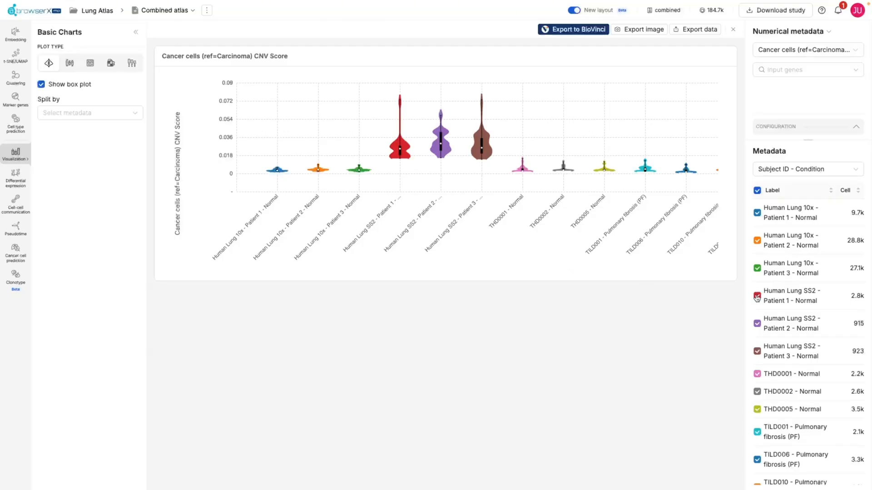
pyautogui.click(757, 324)
pyautogui.click(757, 351)
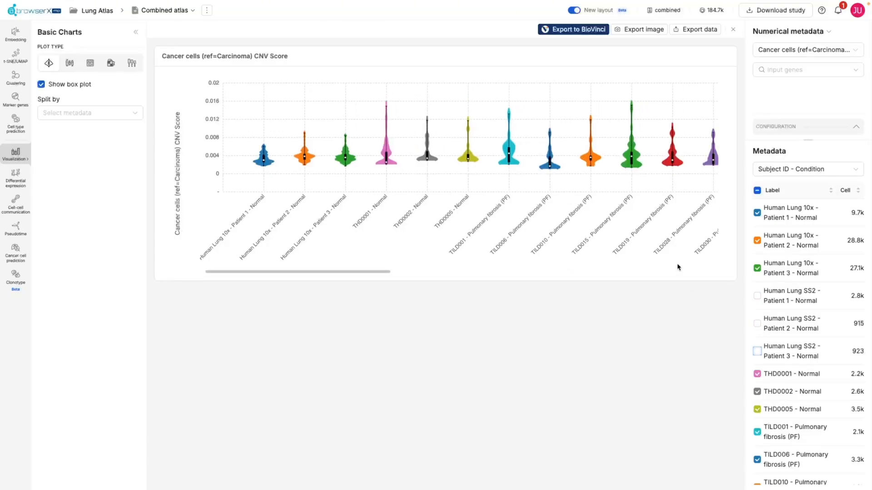
pyautogui.hscroll(15, 678, 267)
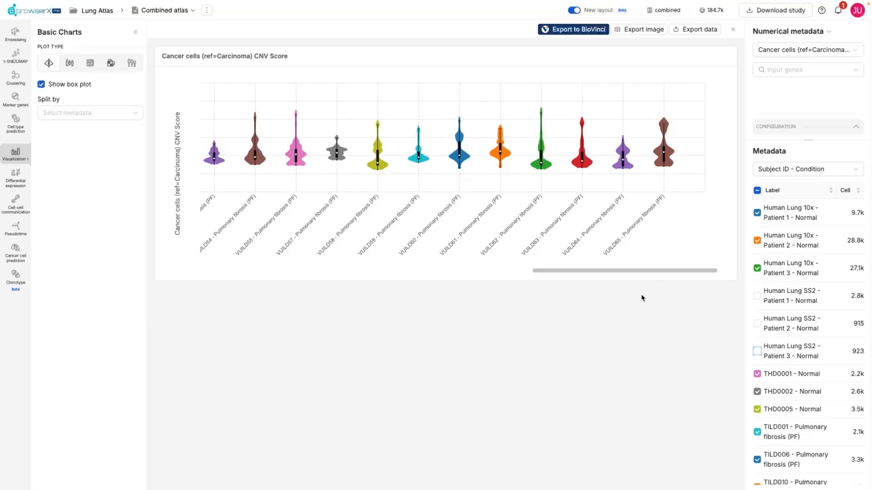